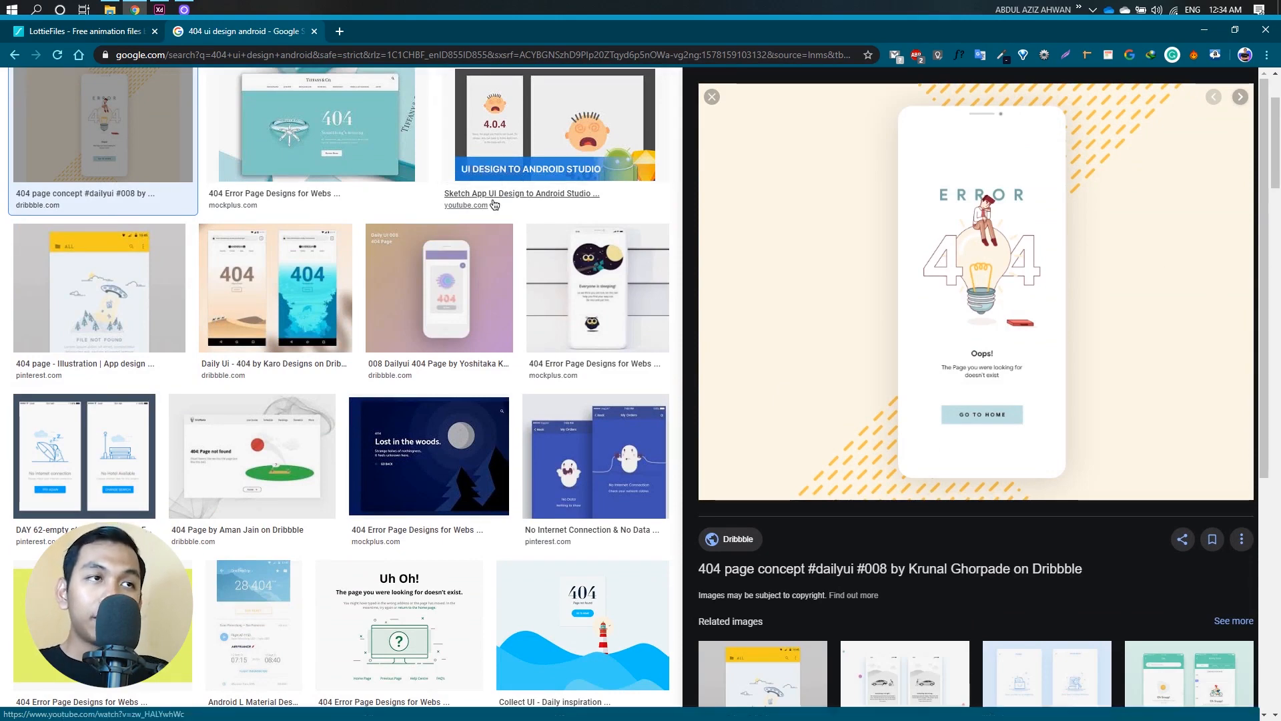
# - Switch to the LottieFiles site and look through its home page and the community animations
pyautogui.scroll(2, 1005, 342)
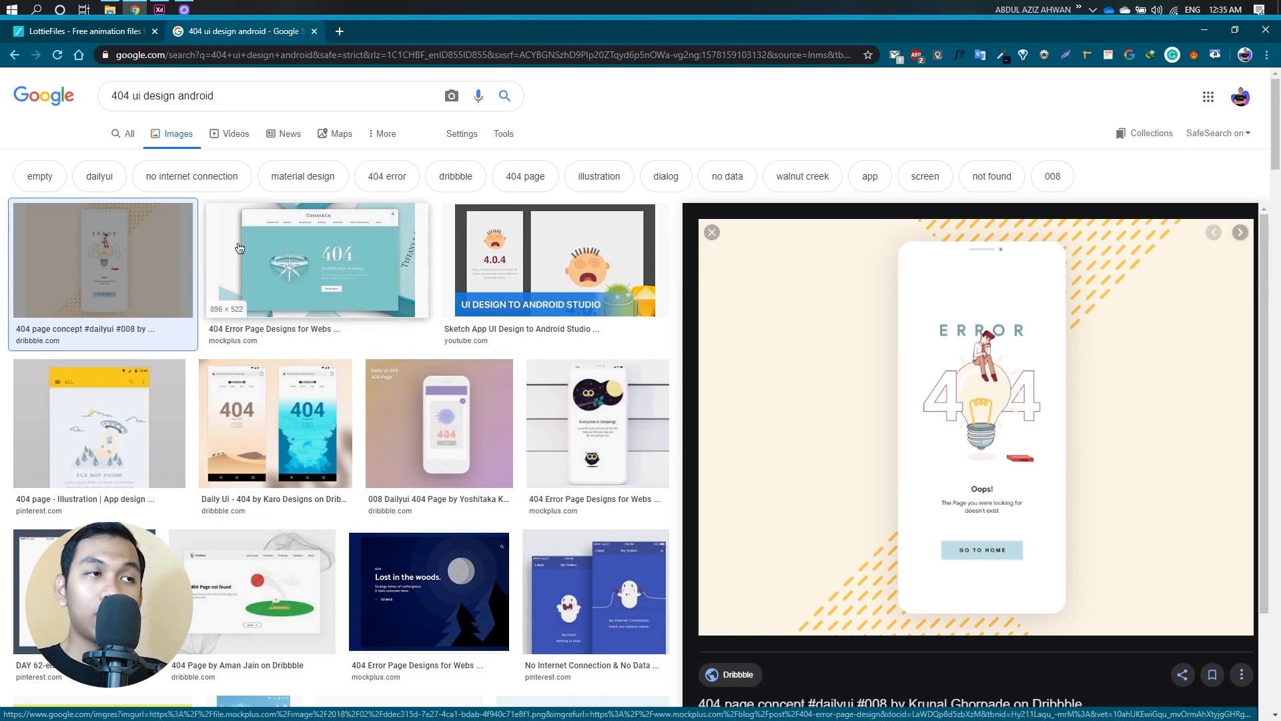
pyautogui.click(114, 34)
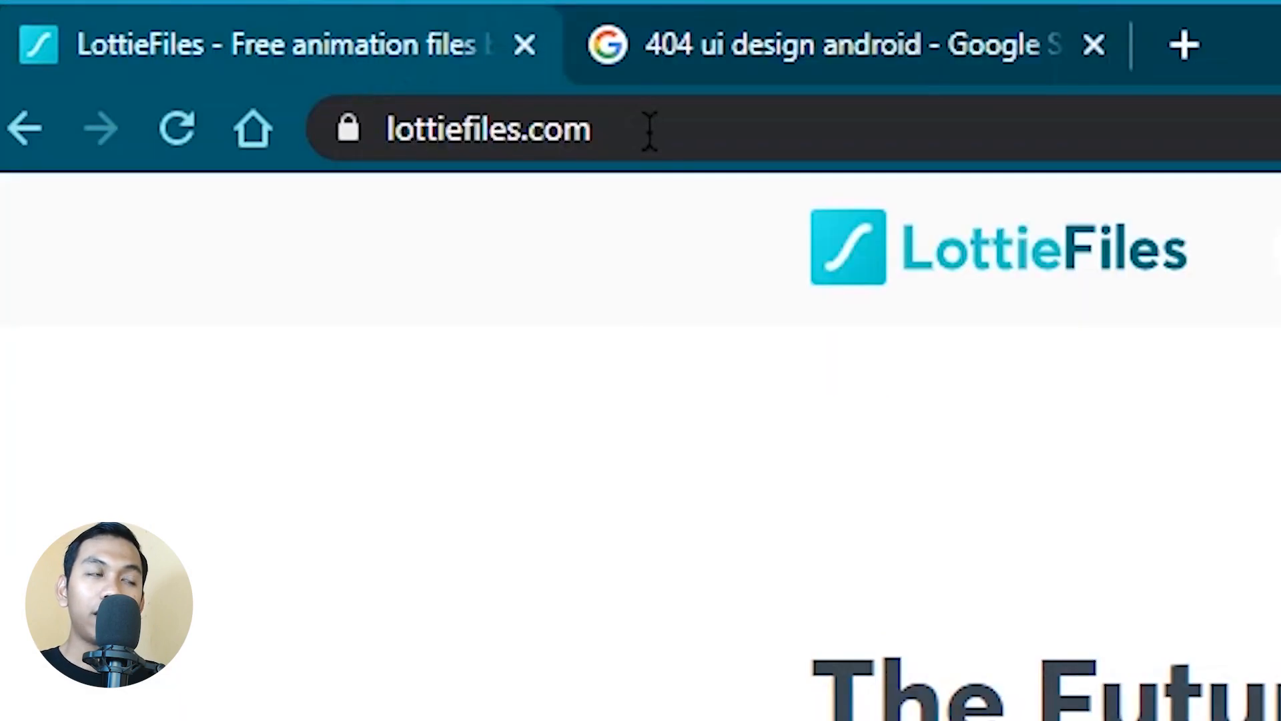
pyautogui.scroll(-6, 589, 252)
pyautogui.scroll(6, 589, 252)
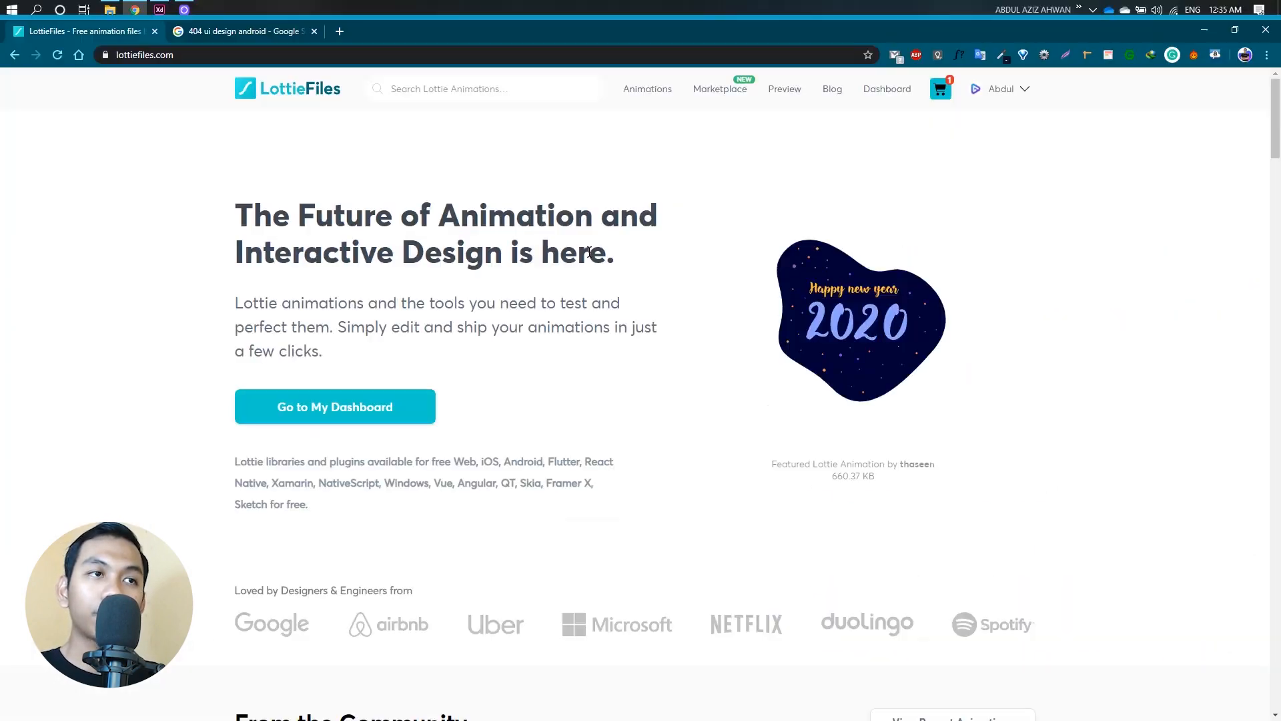
pyautogui.scroll(-6, 731, 271)
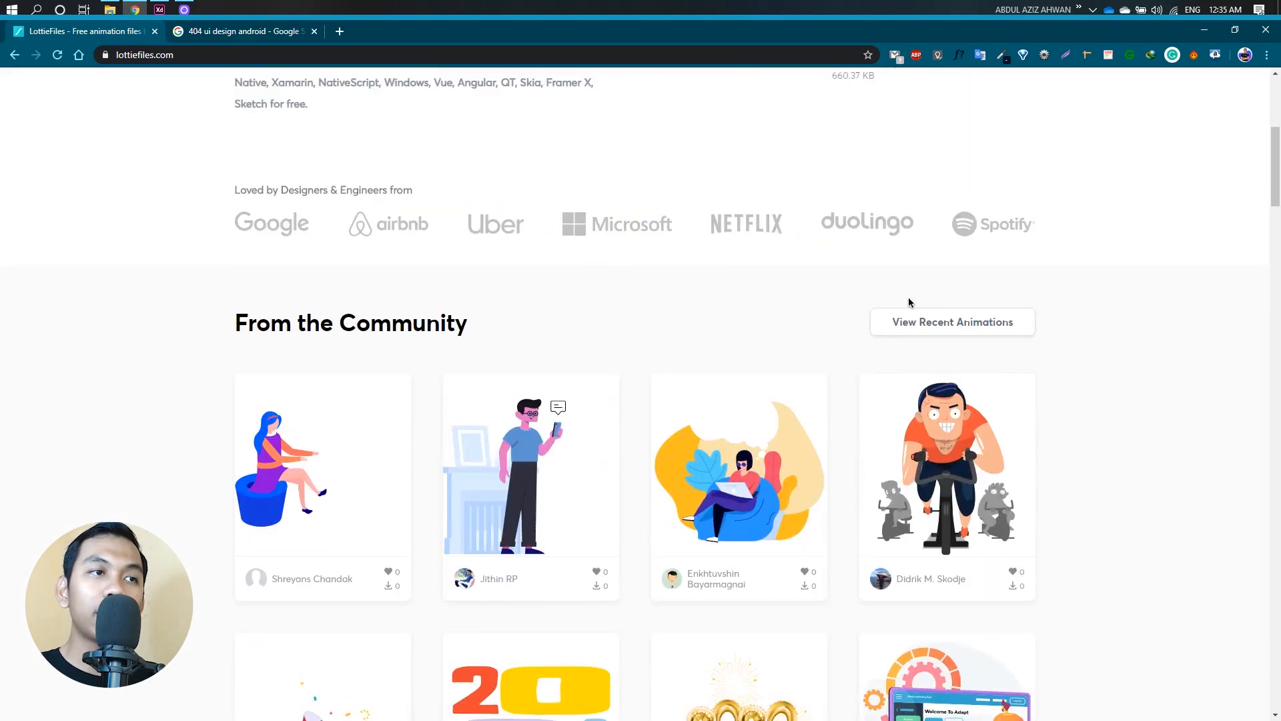
pyautogui.scroll(-2, 1031, 322)
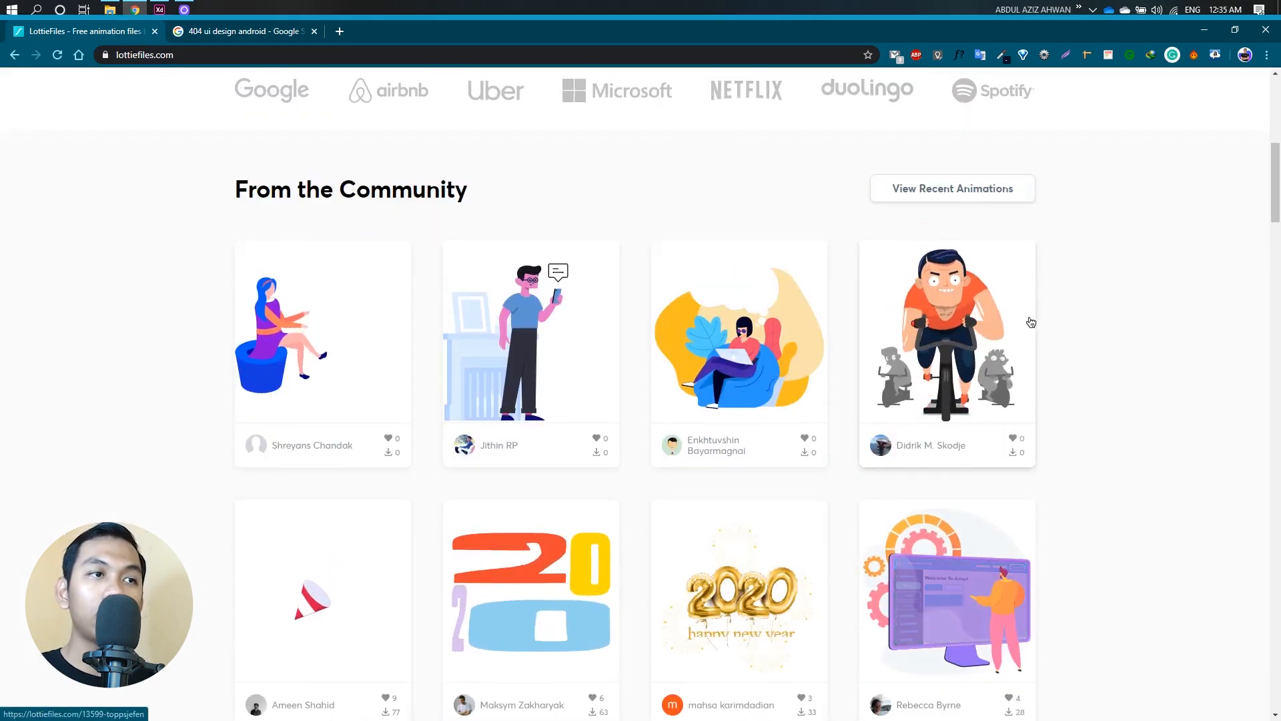
pyautogui.scroll(-2, 1158, 343)
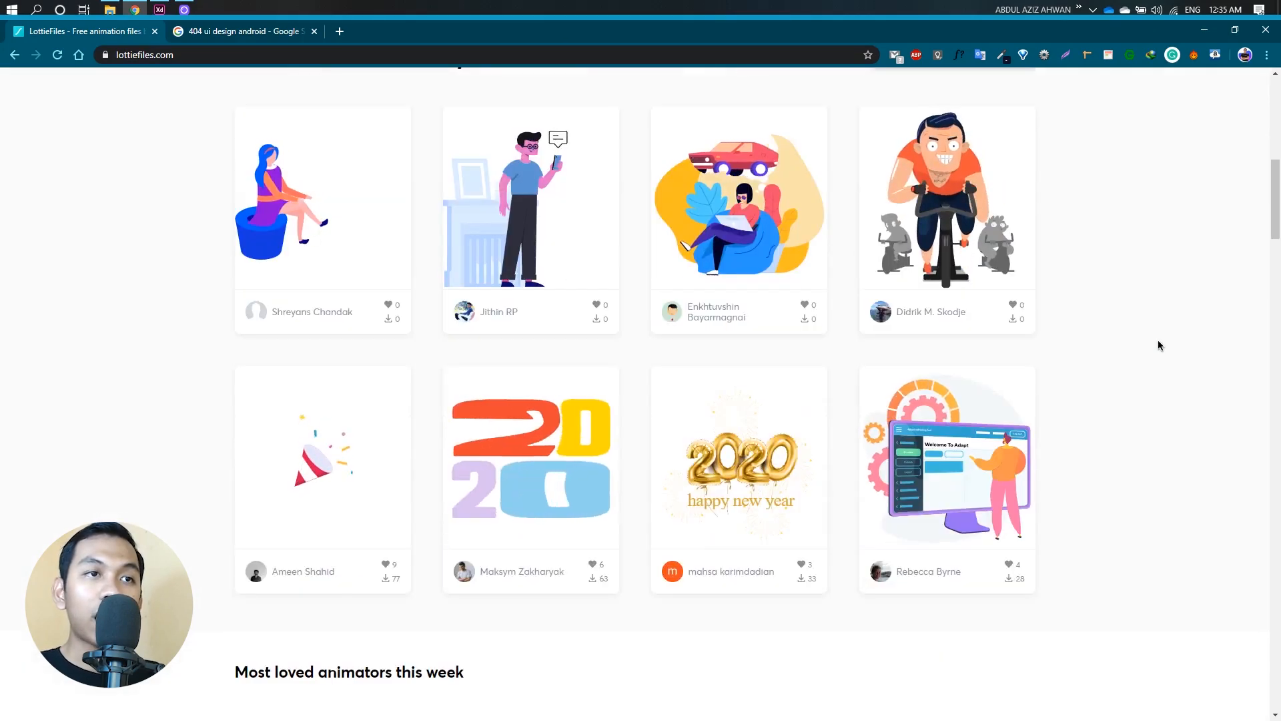
pyautogui.scroll(-4, 1159, 342)
pyautogui.scroll(4, 1159, 342)
pyautogui.scroll(2, 1159, 338)
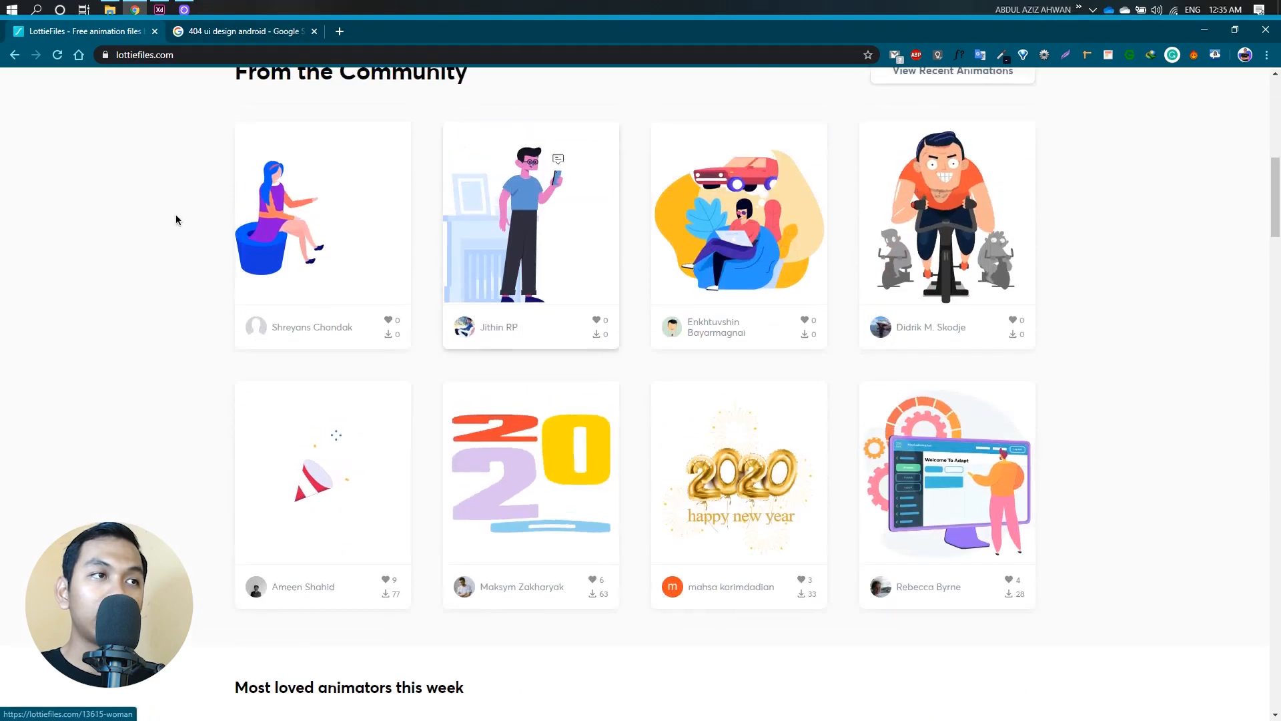
pyautogui.scroll(9, 1131, 331)
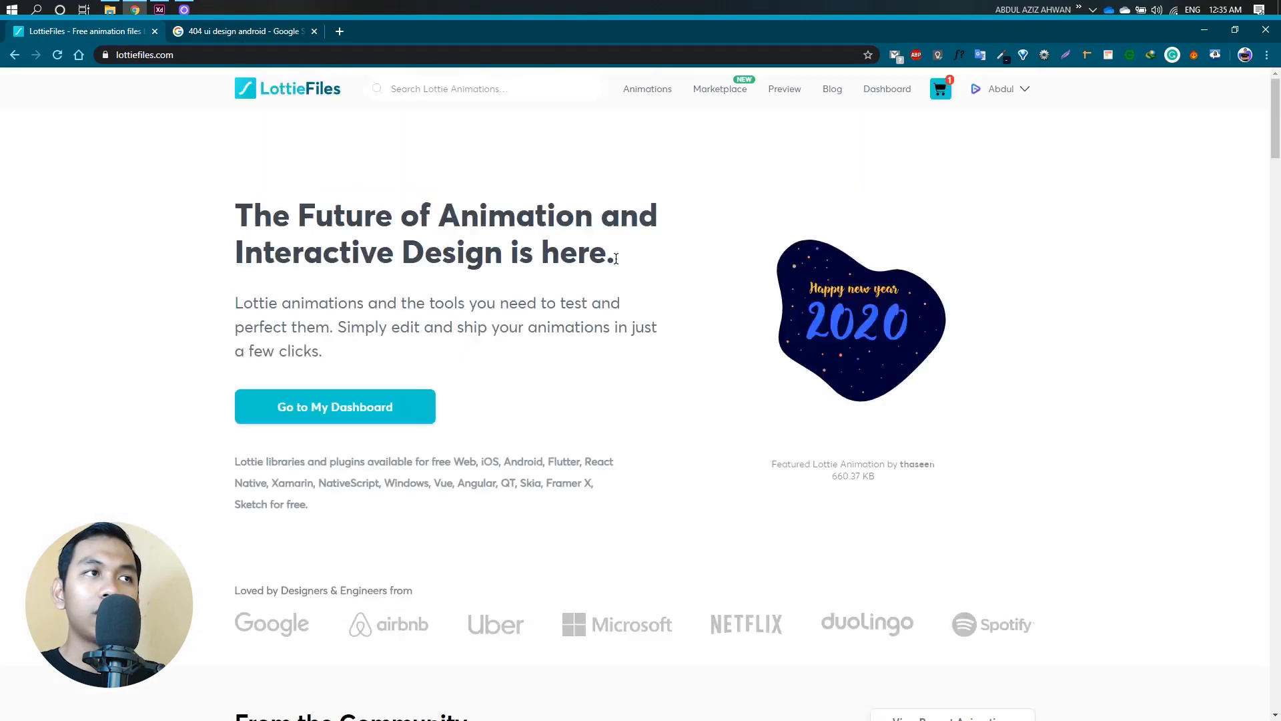
# - Search LottieFiles for 404 animations and look through the results
pyautogui.click(448, 89)
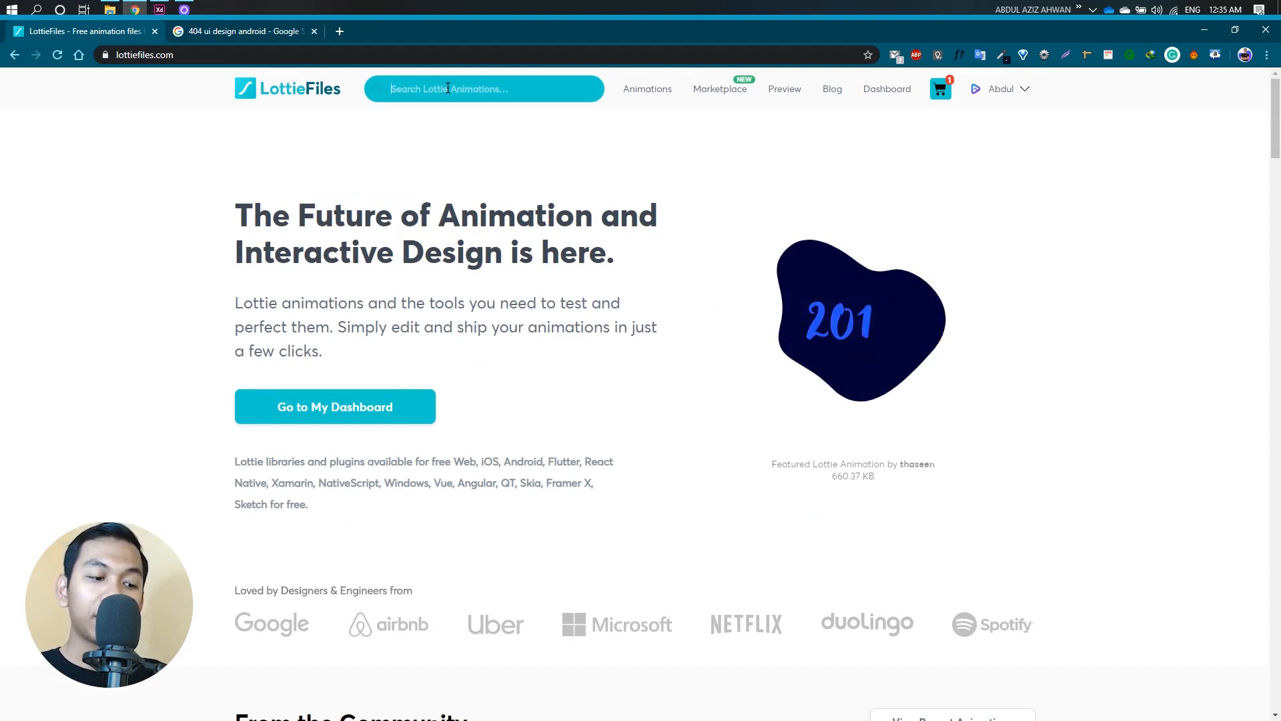
pyautogui.write('404')
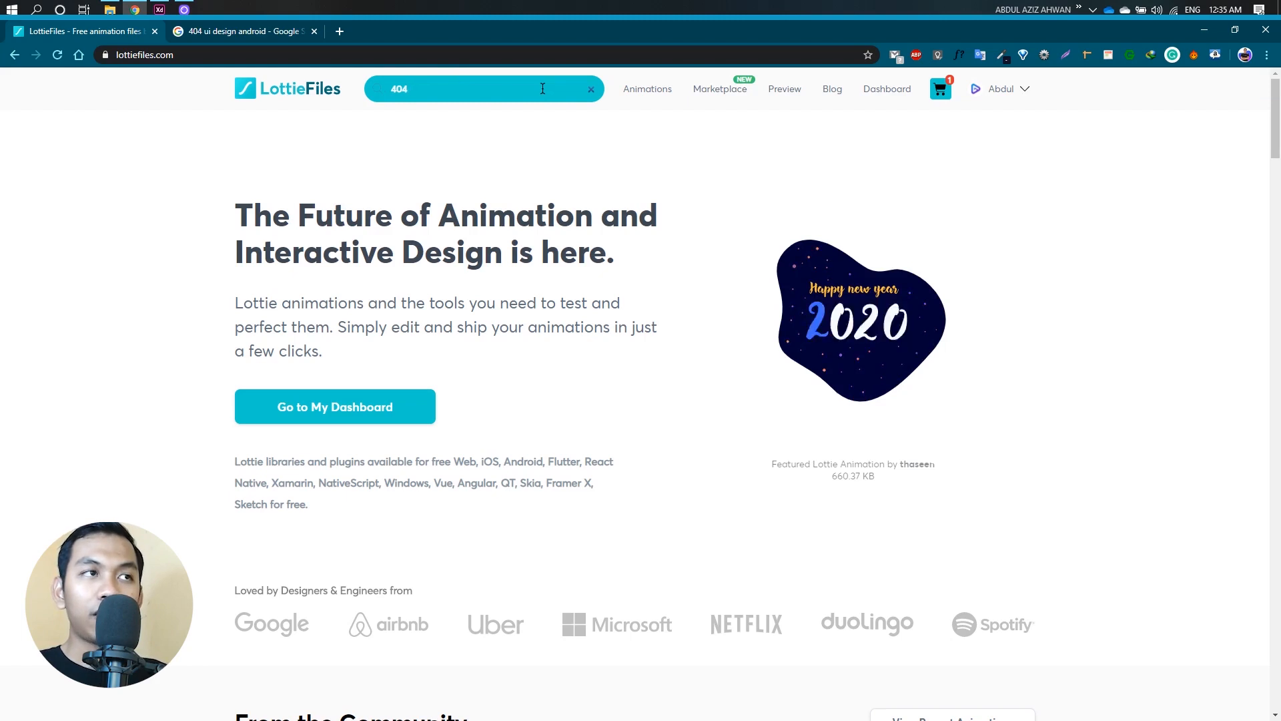
pyautogui.press('Return')
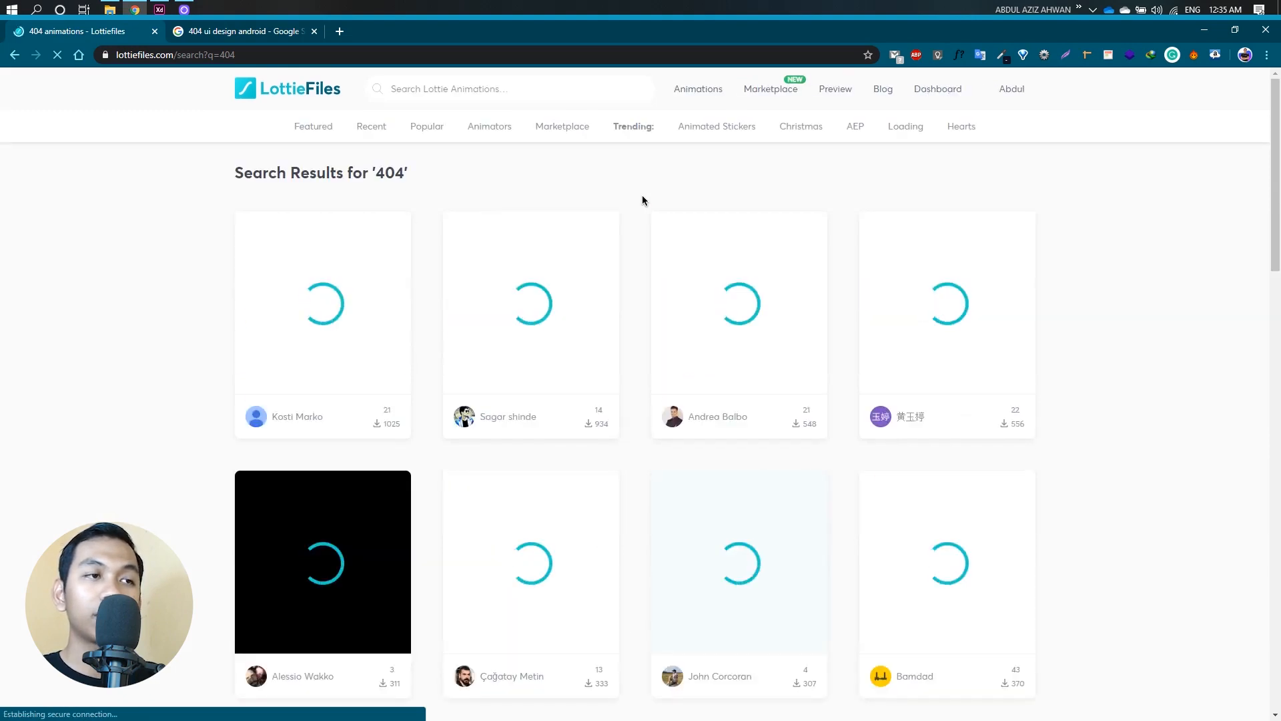
pyautogui.scroll(-4, 1102, 293)
pyautogui.scroll(3, 1148, 289)
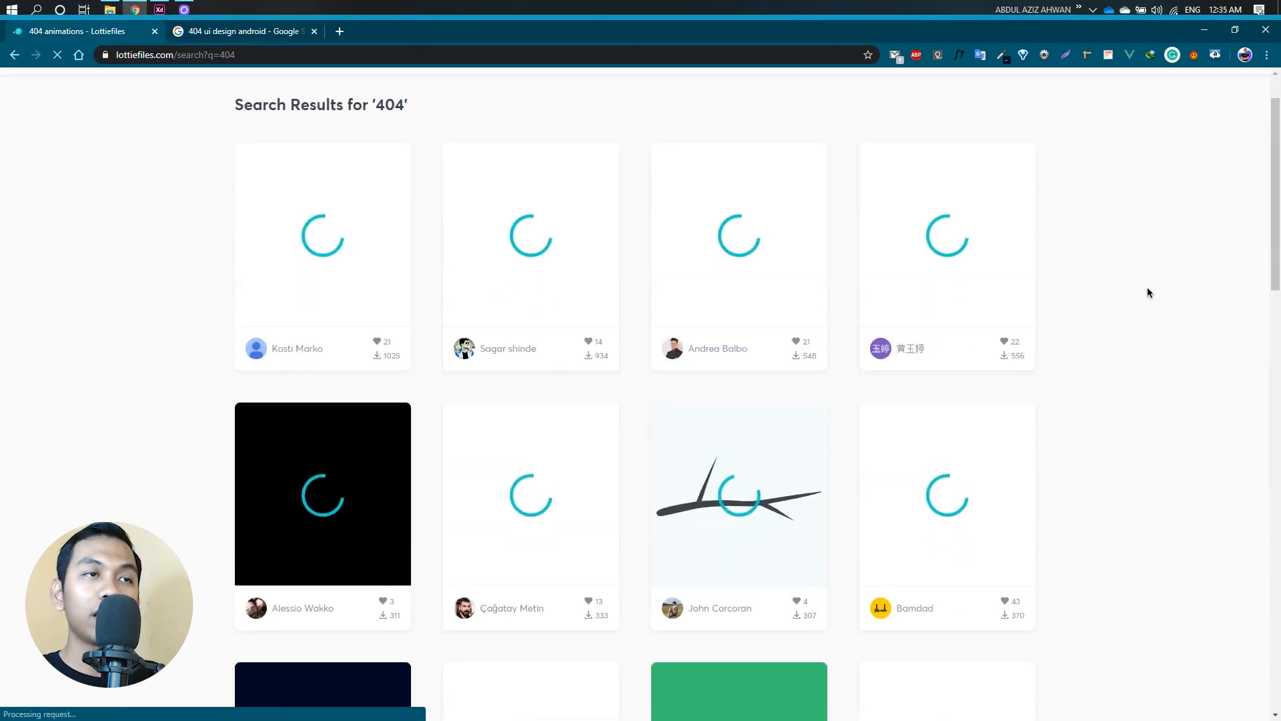
pyautogui.scroll(-4, 1147, 293)
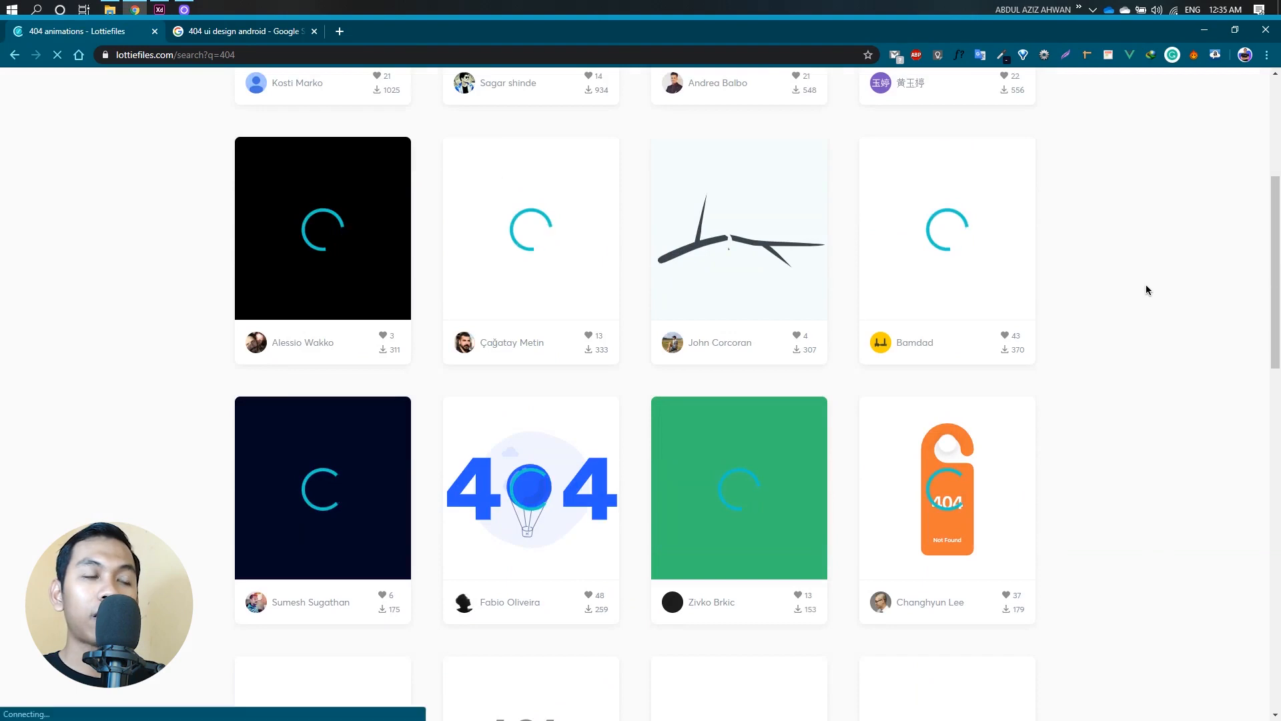
pyautogui.scroll(-5, 1145, 291)
pyautogui.scroll(-5, 1145, 285)
pyautogui.scroll(2, 1143, 279)
pyautogui.scroll(-3, 1145, 278)
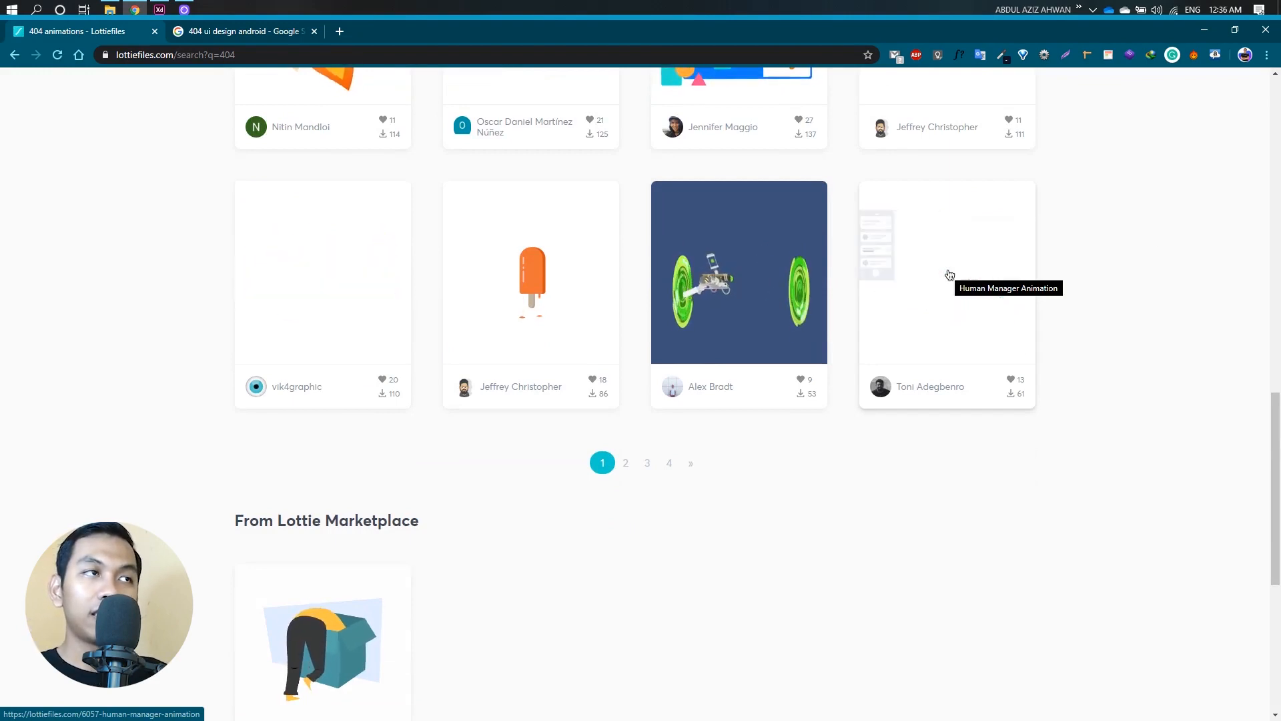
# - Open the Human Manager Animation in the Lottie Editor and show the colour of the first 4 layer
pyautogui.click(949, 275)
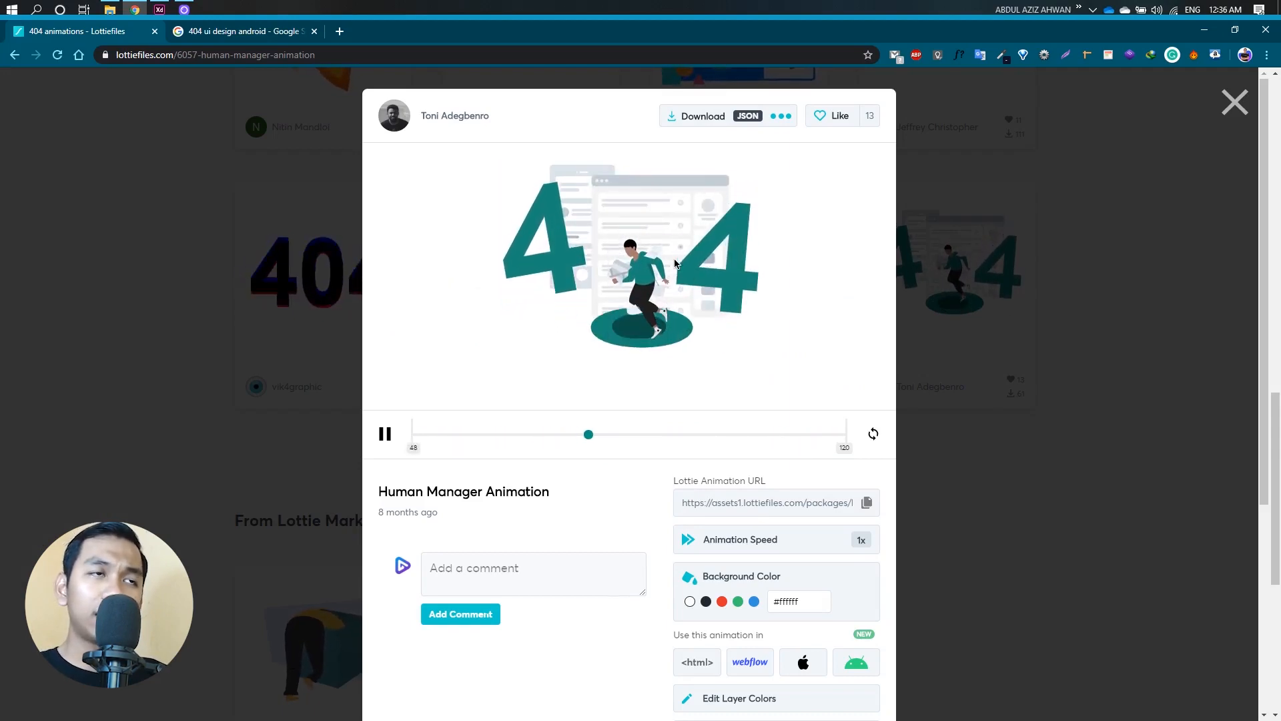
pyautogui.click(787, 120)
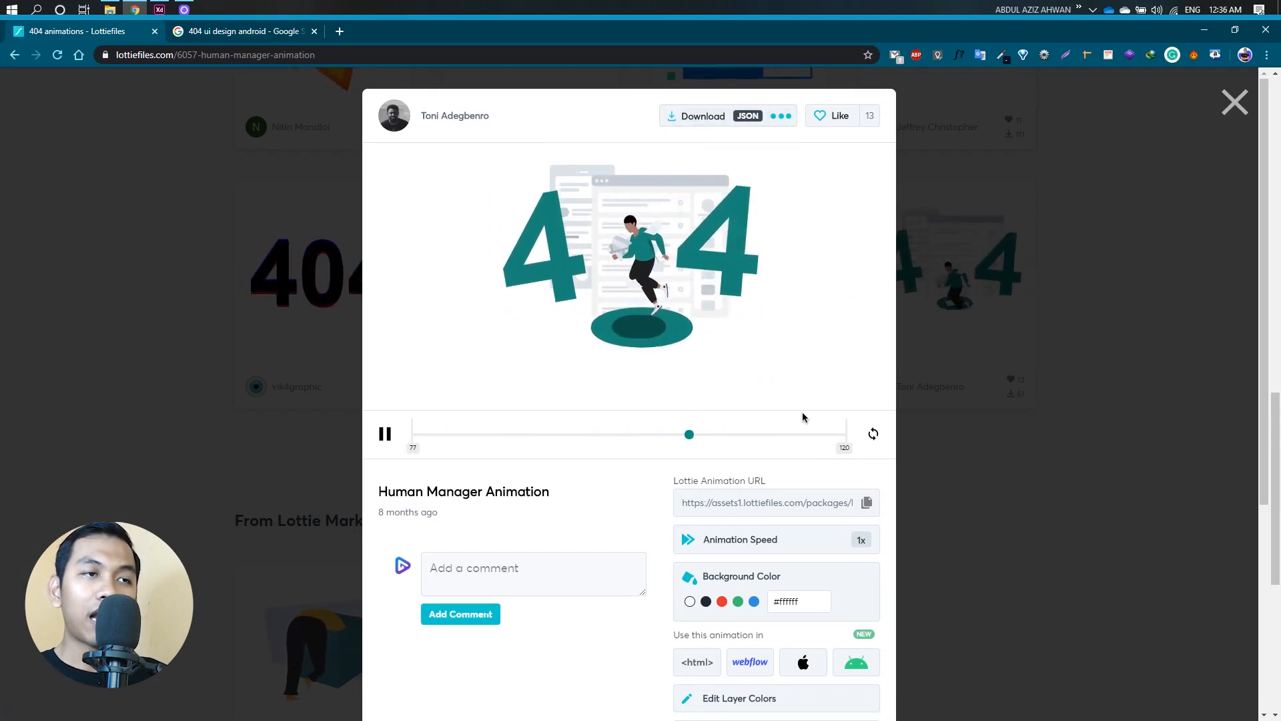
pyautogui.scroll(-3, 804, 440)
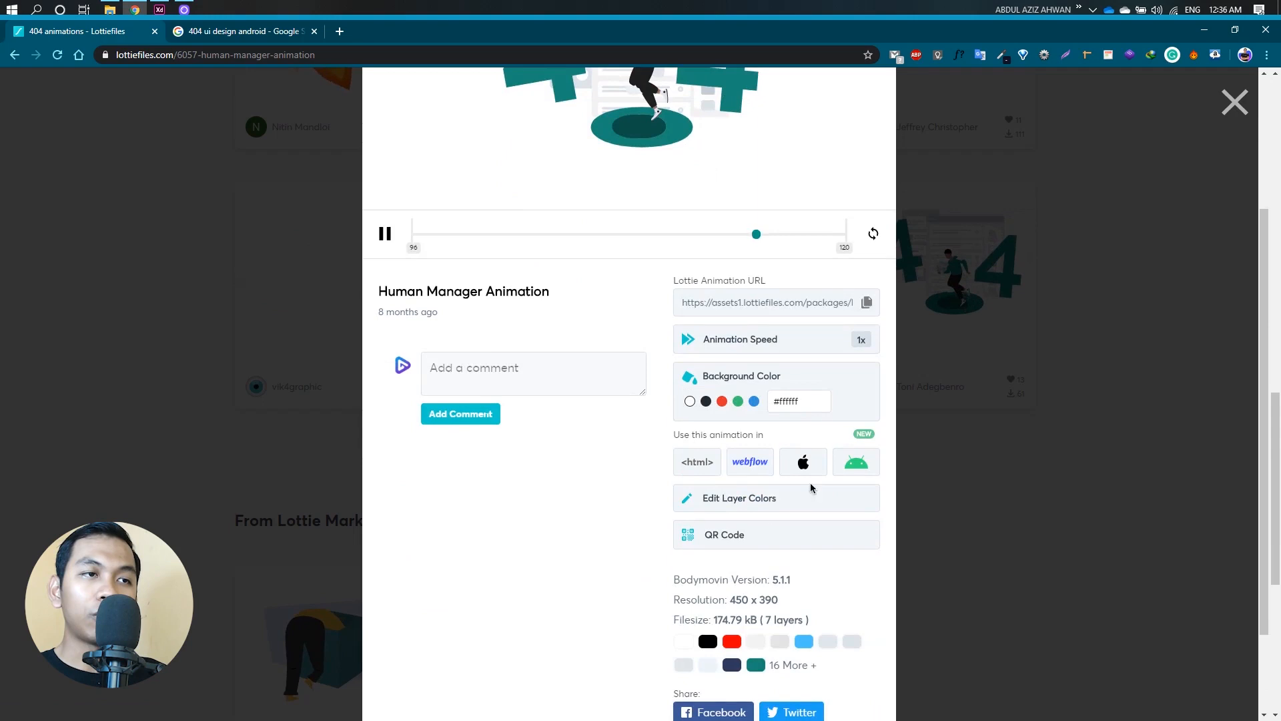
pyautogui.click(745, 508)
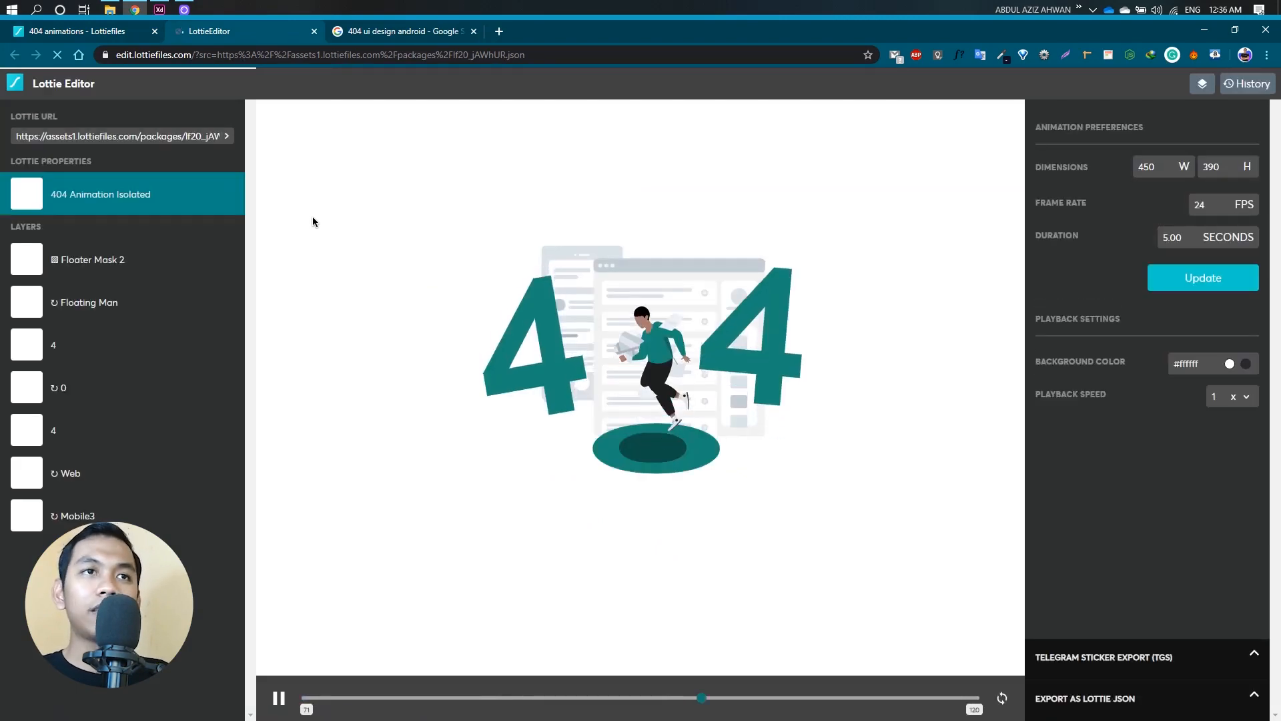
pyautogui.click(146, 338)
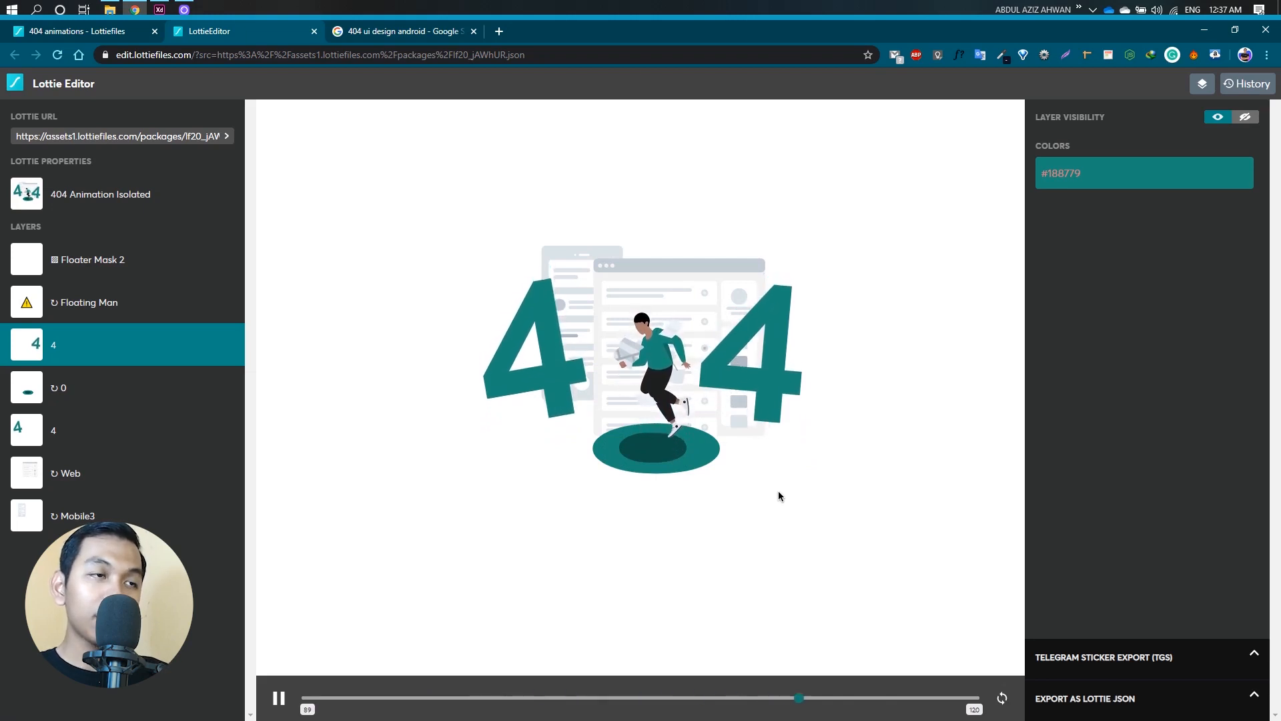
# - Switch to File Explorer and preview the image 2020010418.png in the icon folder
pyautogui.hotkey('alt', 'Tab')
pyautogui.hotkey('alt', 'Tab')
pyautogui.hotkey('alt', 'Tab')
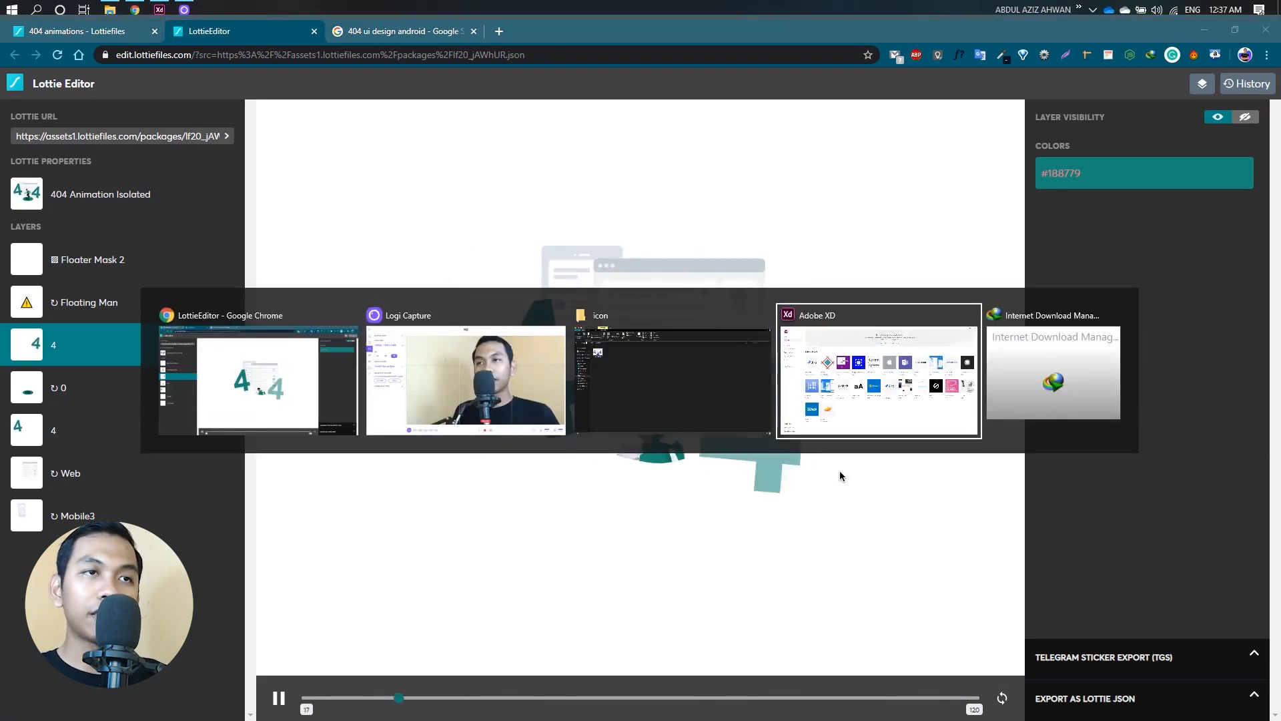
pyautogui.click(722, 422)
pyautogui.click(151, 173)
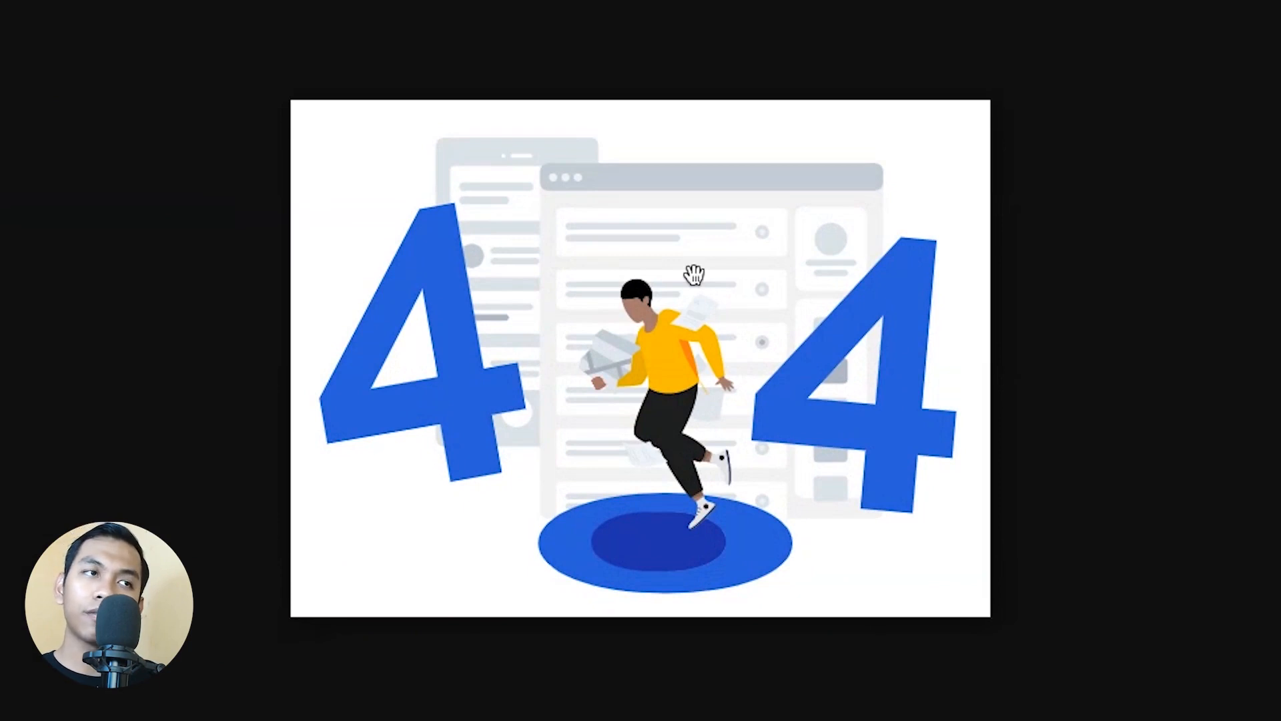
pyautogui.click(1194, 295)
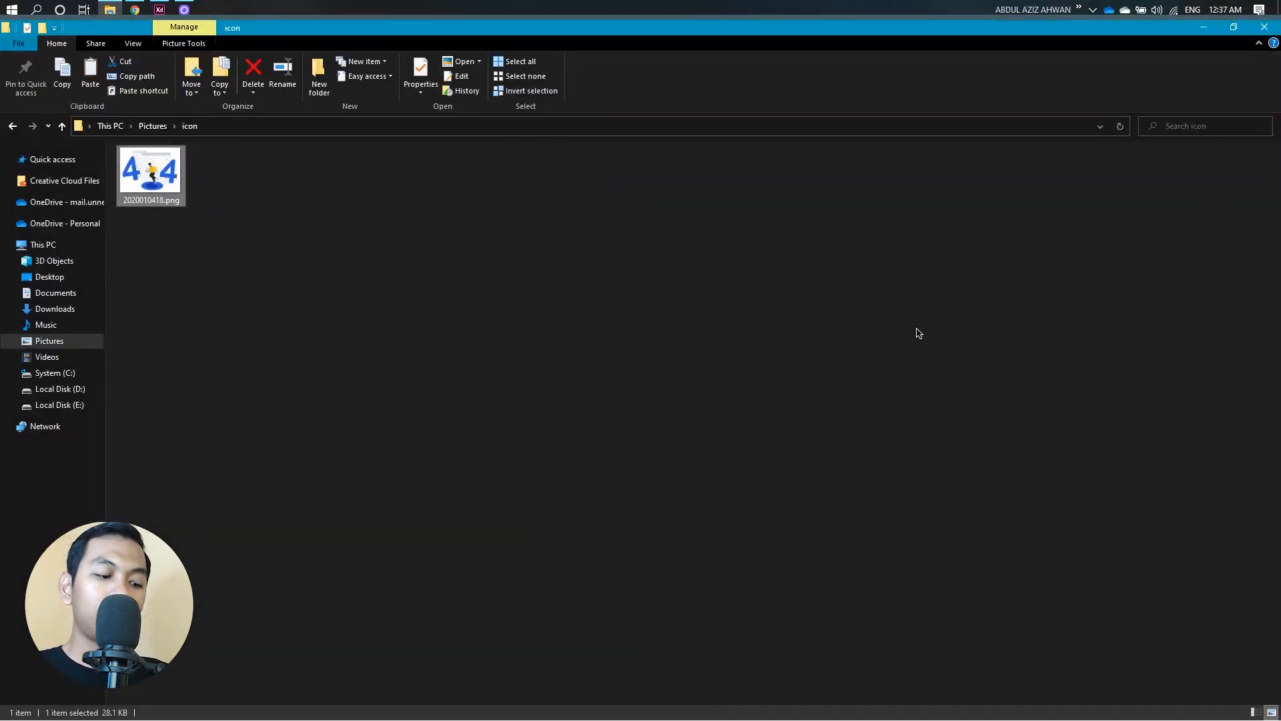
# - Switch to Adobe XD and create a new document with the Android Mobile (360 × 640) artboard preset
pyautogui.click(167, 7)
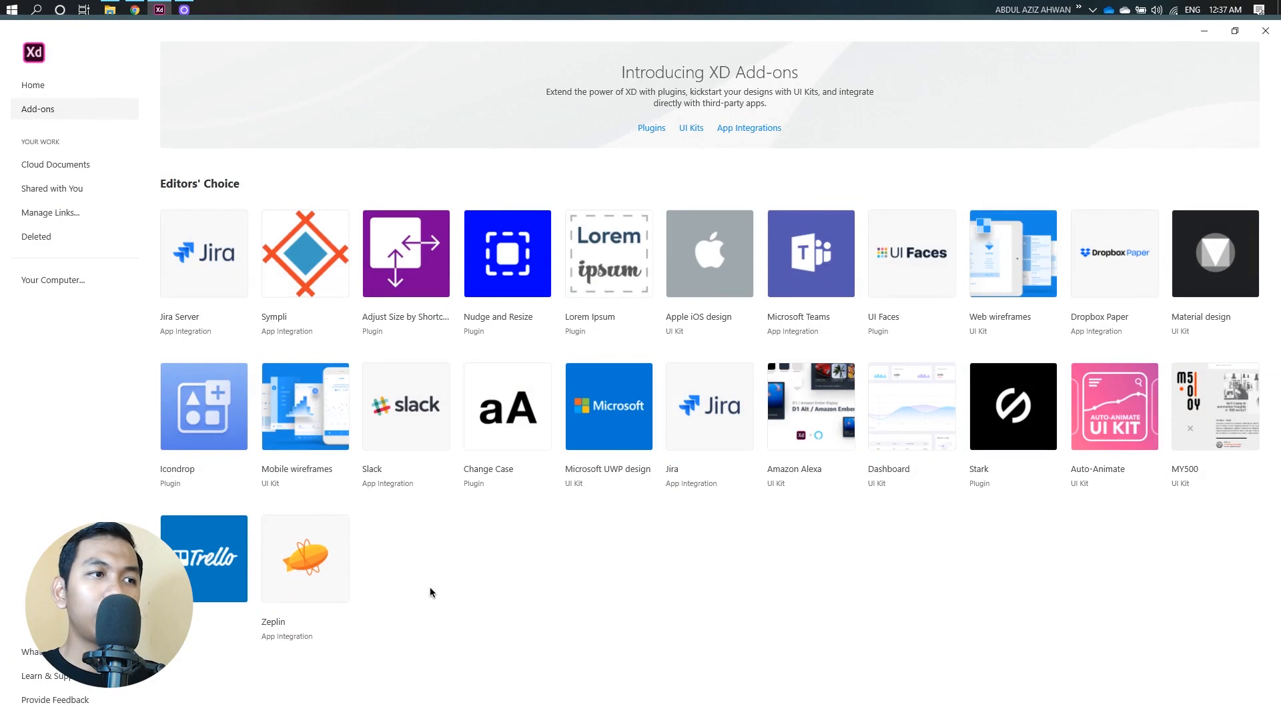
pyautogui.click(65, 93)
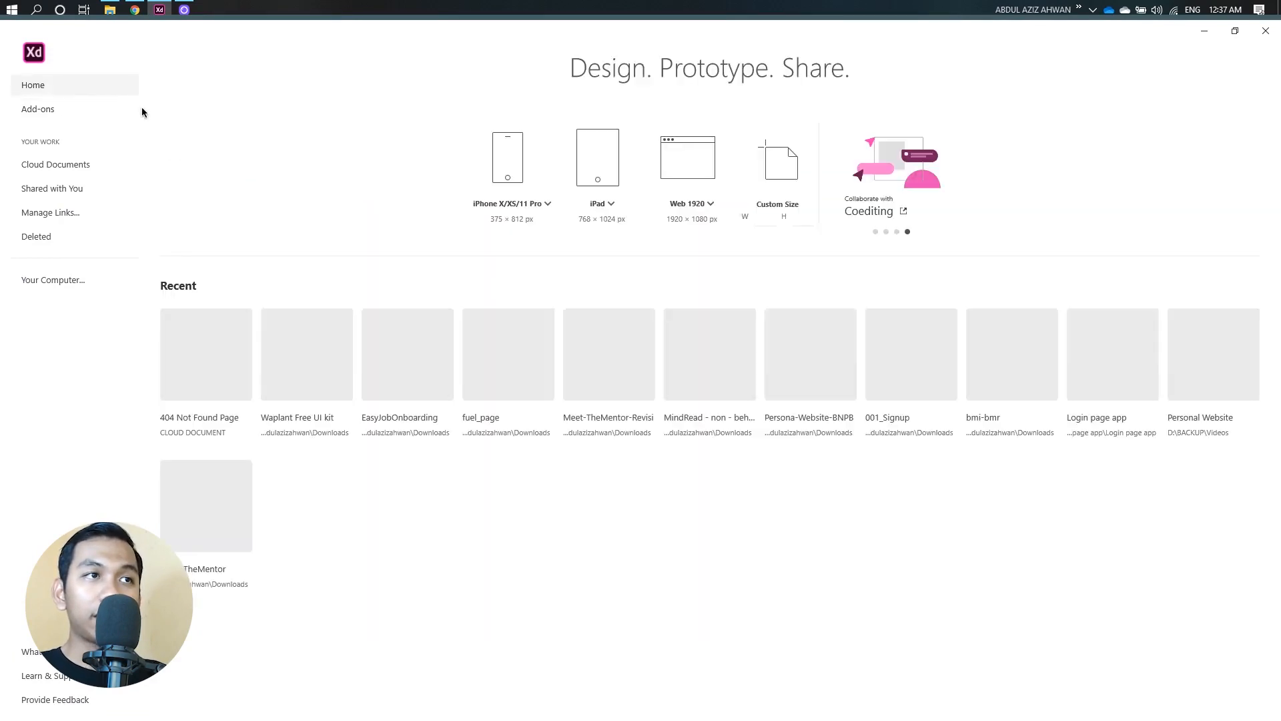
pyautogui.click(542, 205)
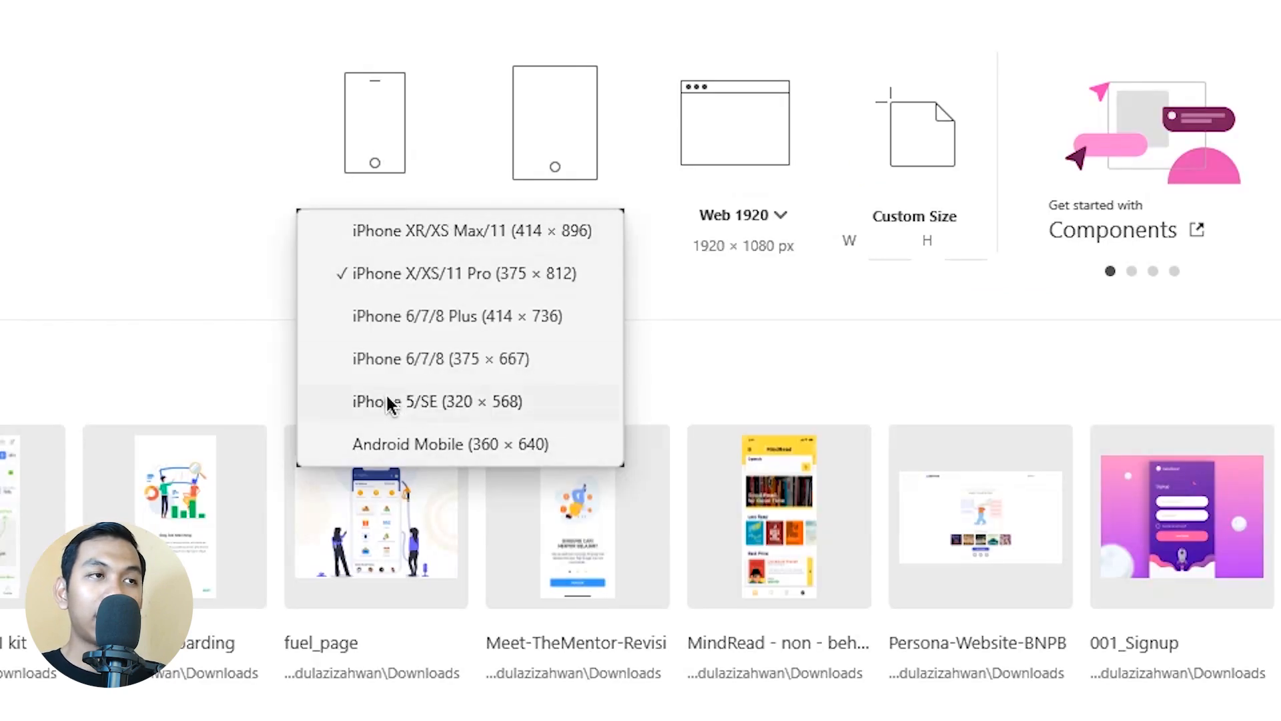
pyautogui.click(413, 440)
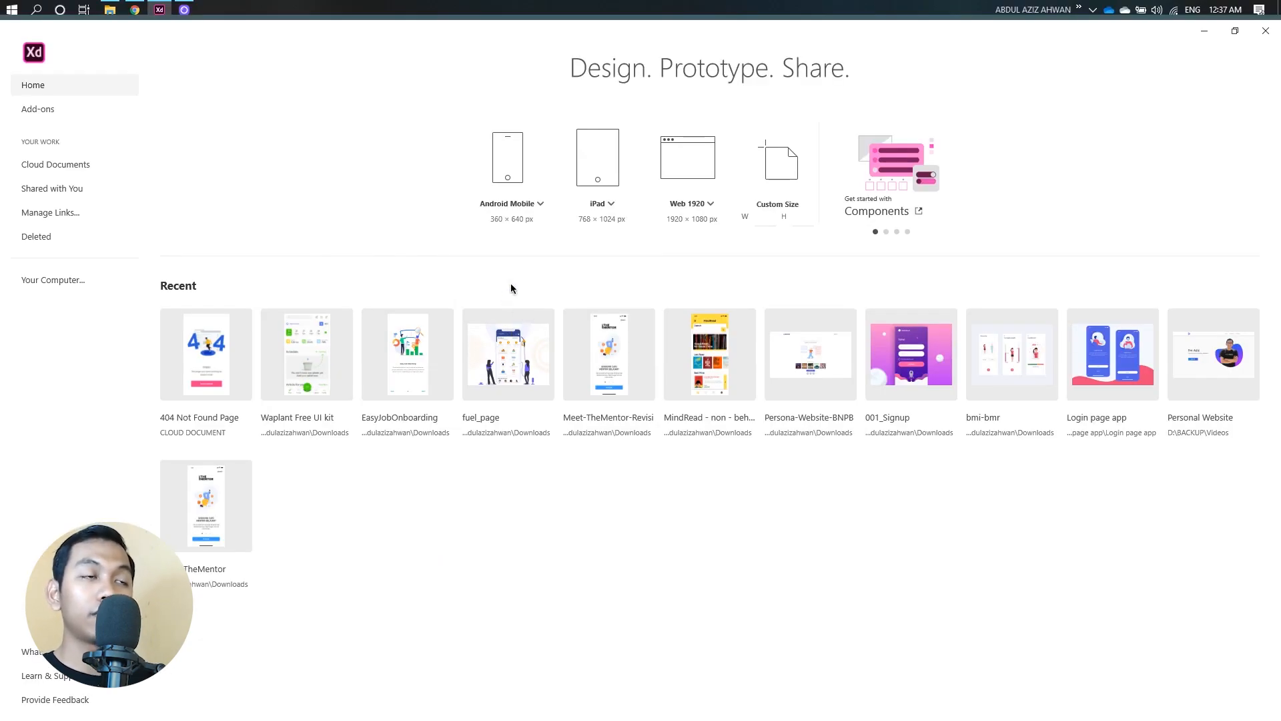
pyautogui.click(505, 205)
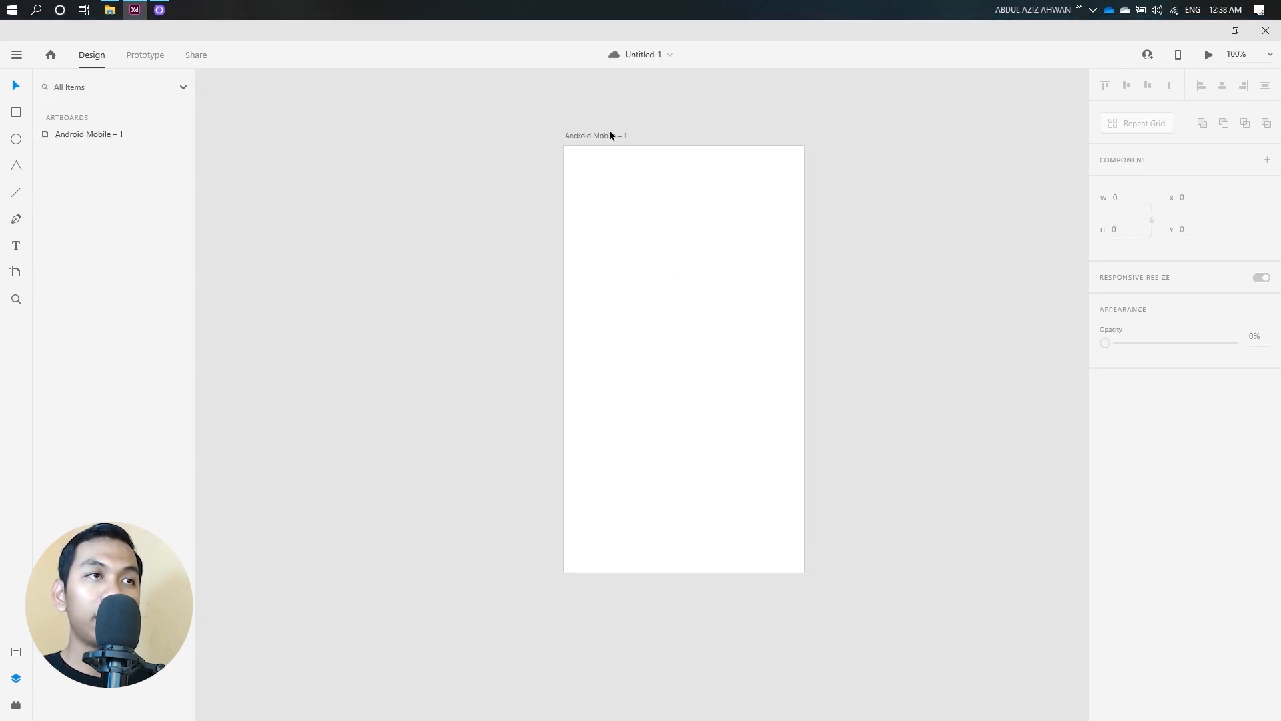
# - Rename the Android Mobile artboard as 404 Page
pyautogui.doubleClick(596, 134)
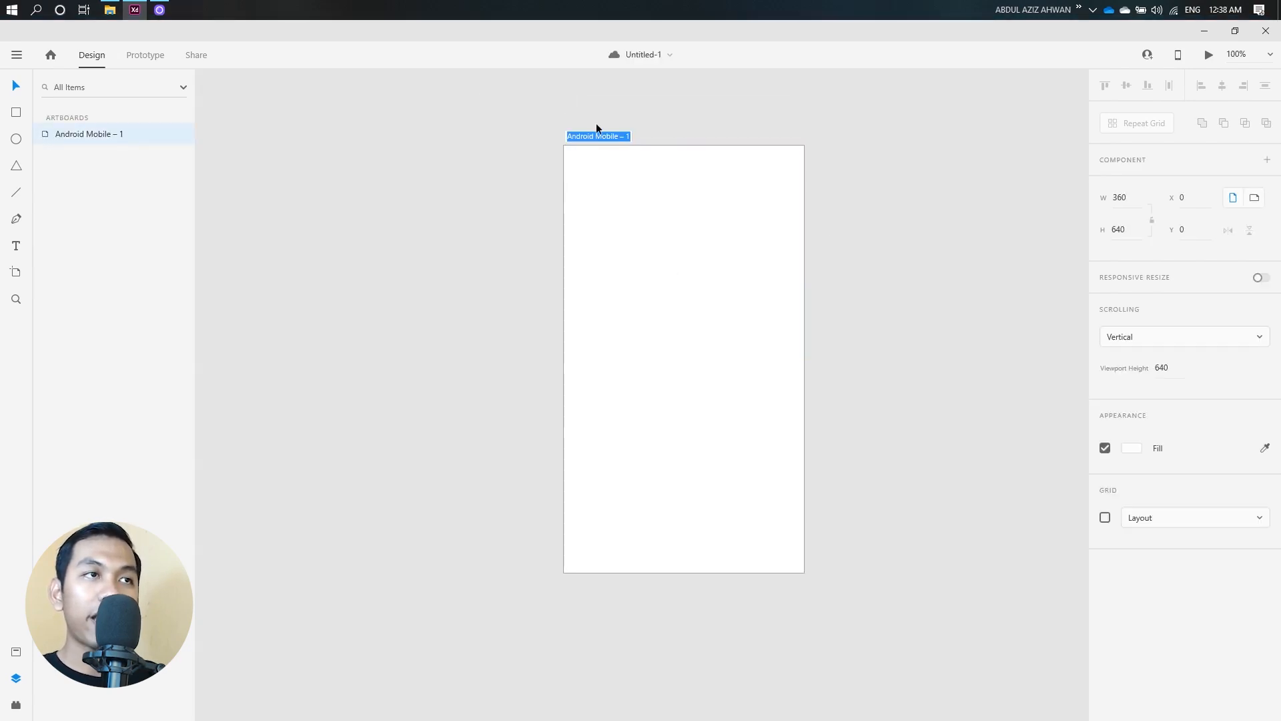
pyautogui.write('40')
pyautogui.press('Return')
pyautogui.scroll(8, 572, 138)
pyautogui.doubleClick(445, 225)
pyautogui.write('4040')
pyautogui.press('BackSpace')
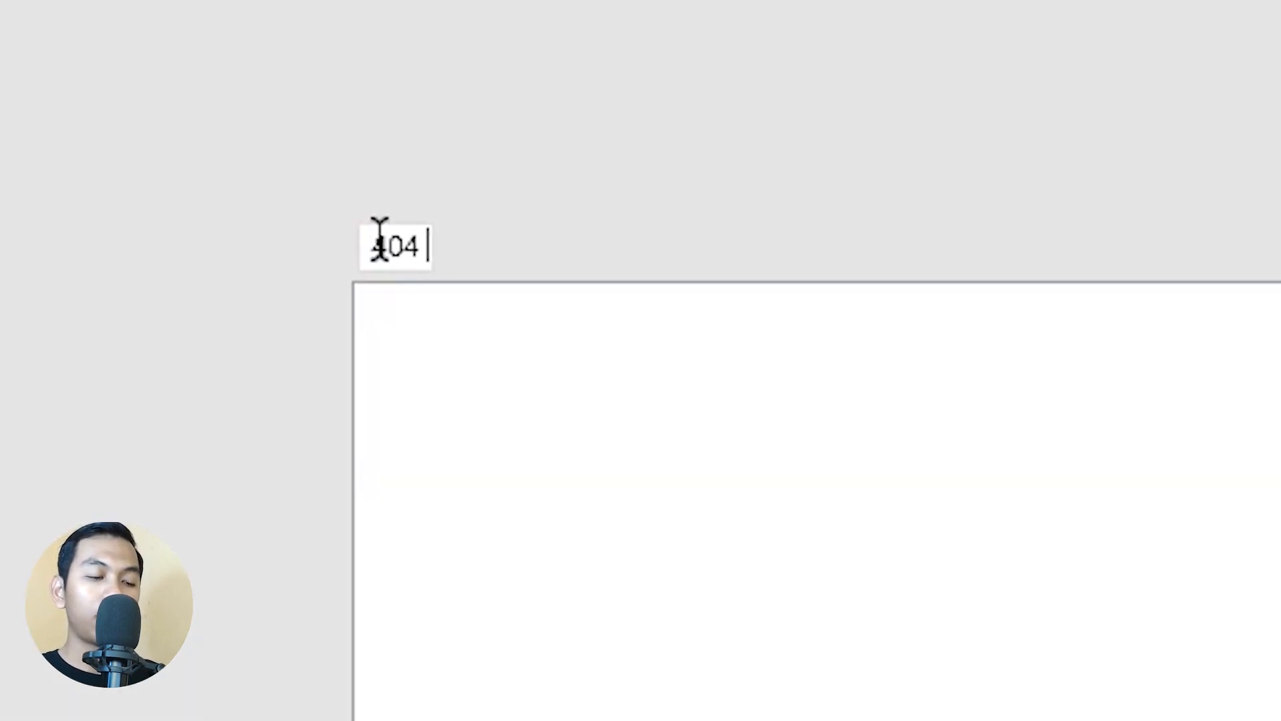
pyautogui.write('N')
pyautogui.press('BackSpace')
pyautogui.press('BackSpace')
pyautogui.write('Page')
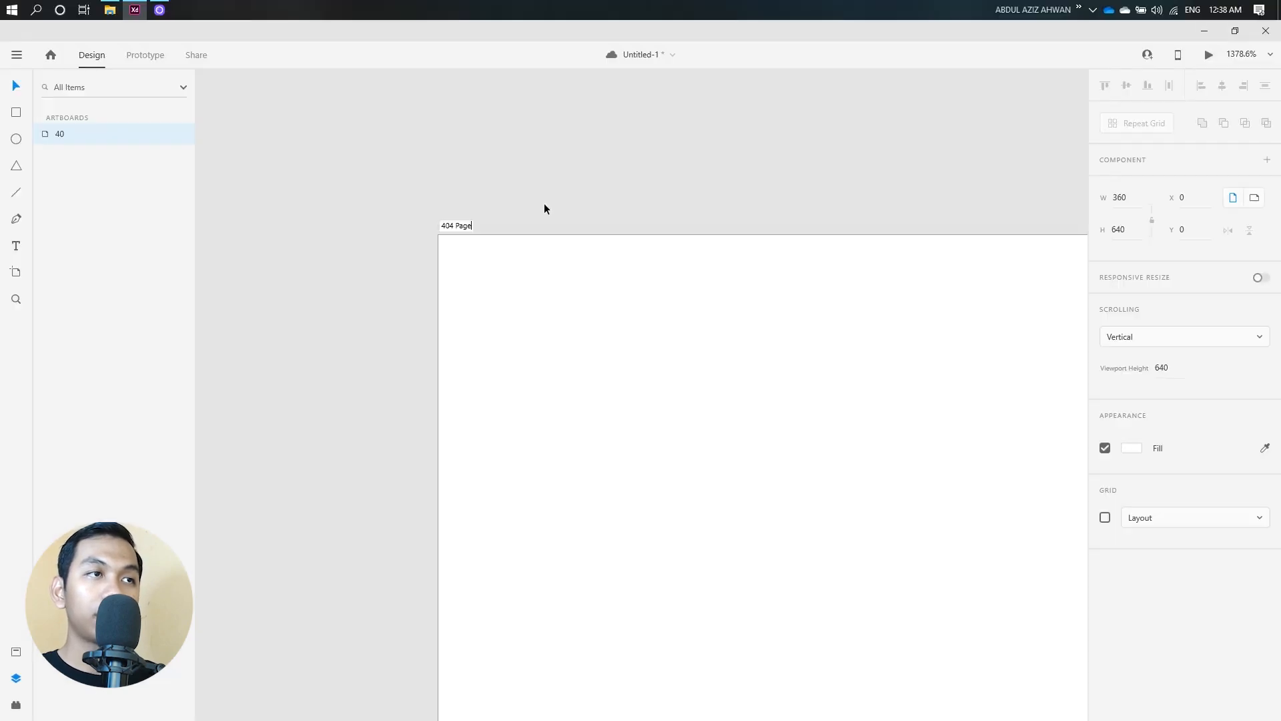
pyautogui.press('Return')
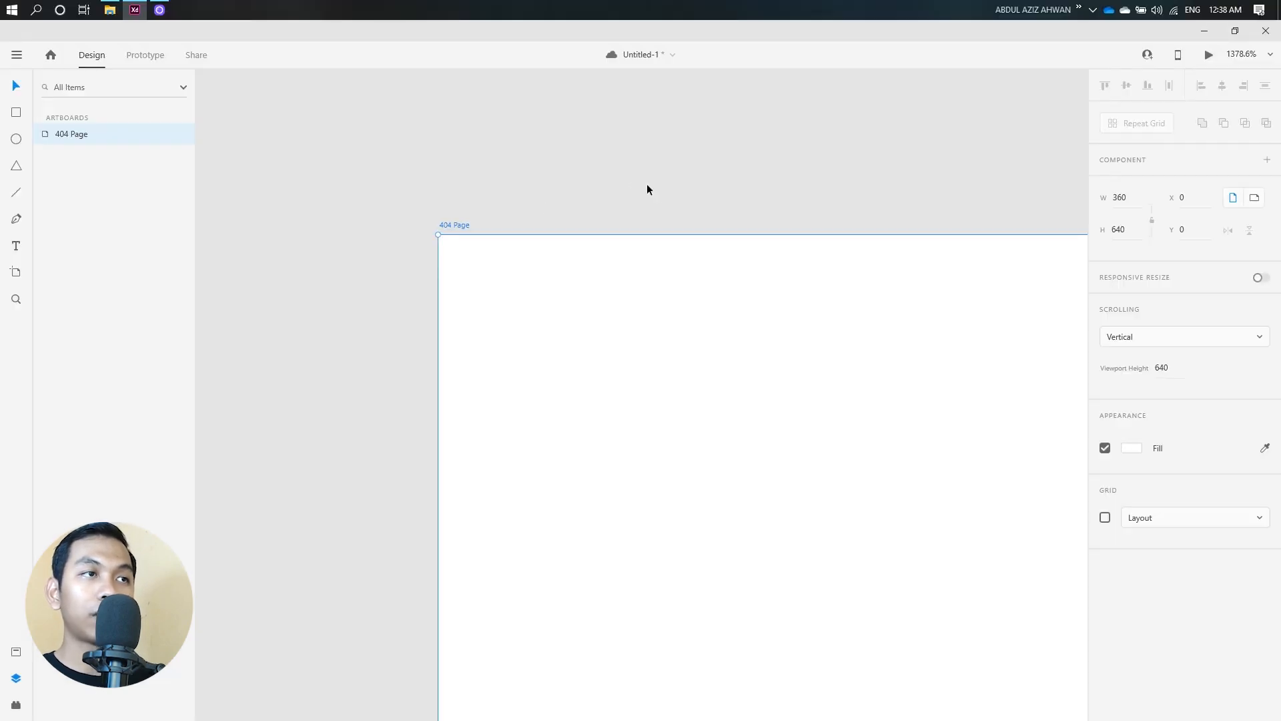
# - Switch to File Explorer and place 2020010418.png from the icon folder on the 404 Page artboard in Adobe XD
pyautogui.scroll(-8, 646, 186)
pyautogui.scroll(-3, 538, 169)
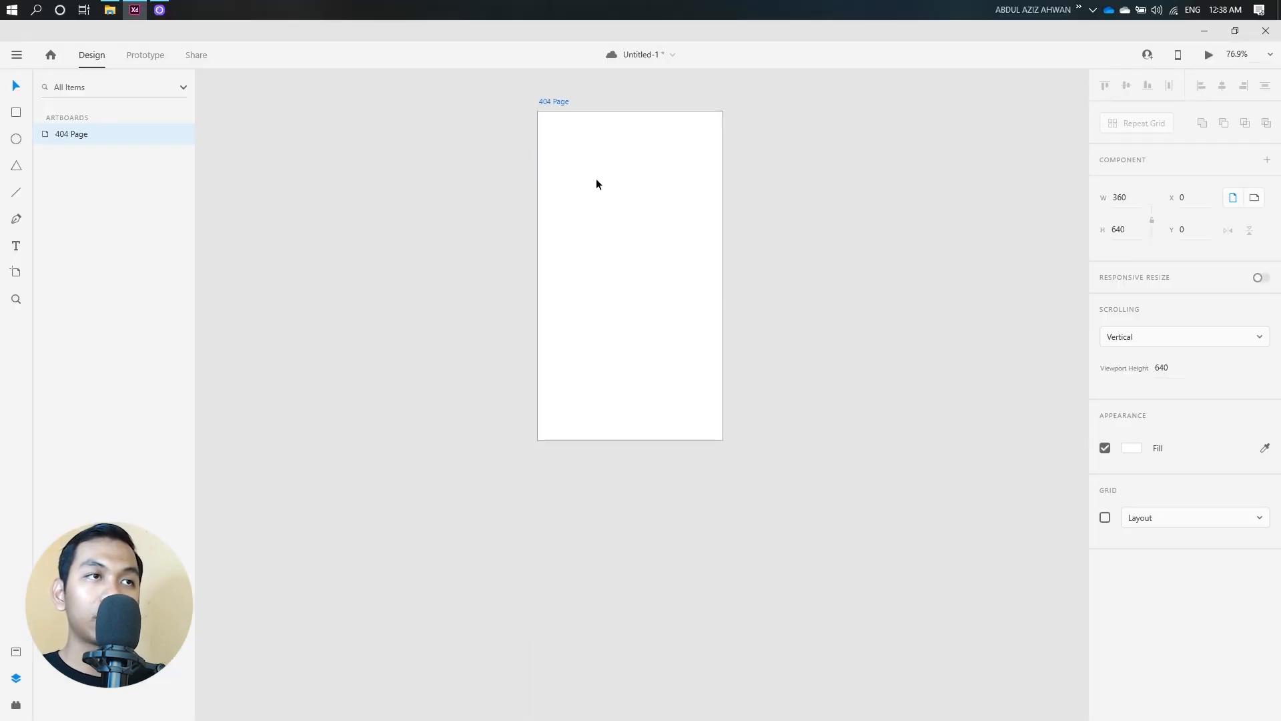
pyautogui.moveTo(760, 236); pyautogui.dragTo(709, 267)
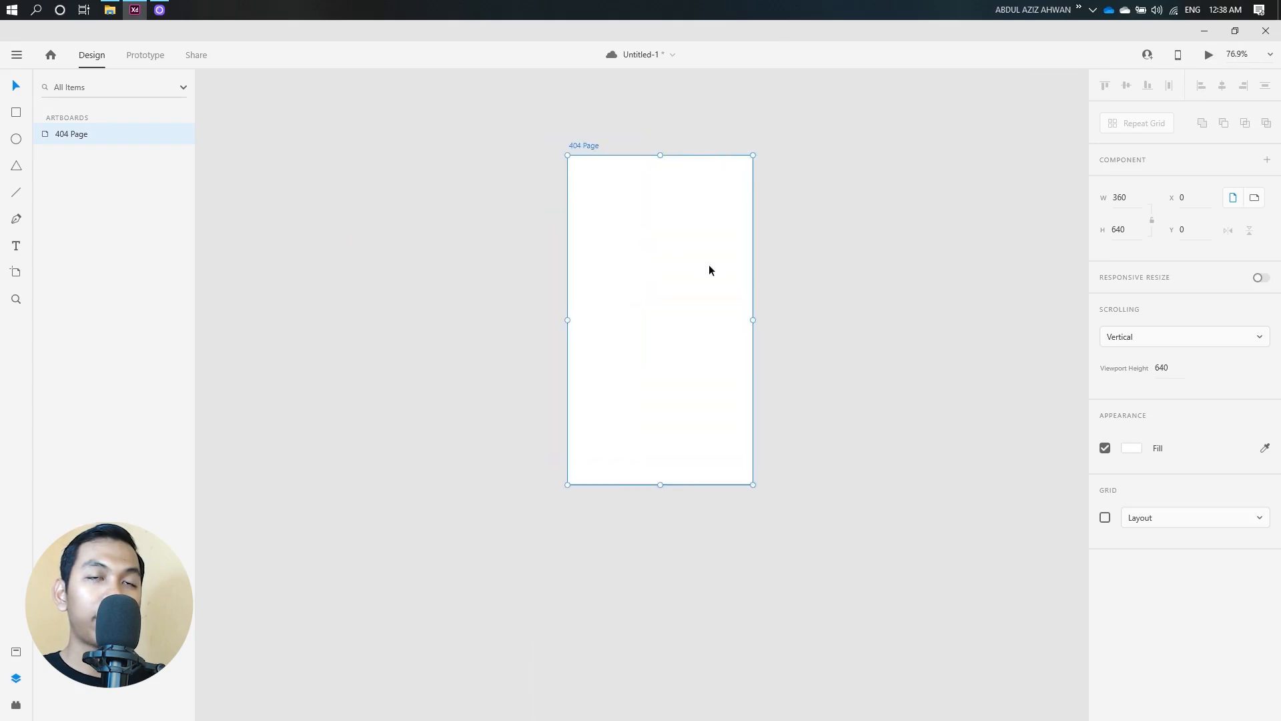
pyautogui.scroll(2, 679, 255)
pyautogui.moveTo(679, 255)
pyautogui.mouseDown()
pyautogui.moveTo(741, 297)
pyautogui.moveTo(530, 263)
pyautogui.moveTo(826, 259)
pyautogui.moveTo(758, 320)
pyautogui.moveTo(524, 260)
pyautogui.moveTo(692, 299)
pyautogui.moveTo(581, 249)
pyautogui.moveTo(670, 278)
pyautogui.mouseUp()
pyautogui.click(362, 129)
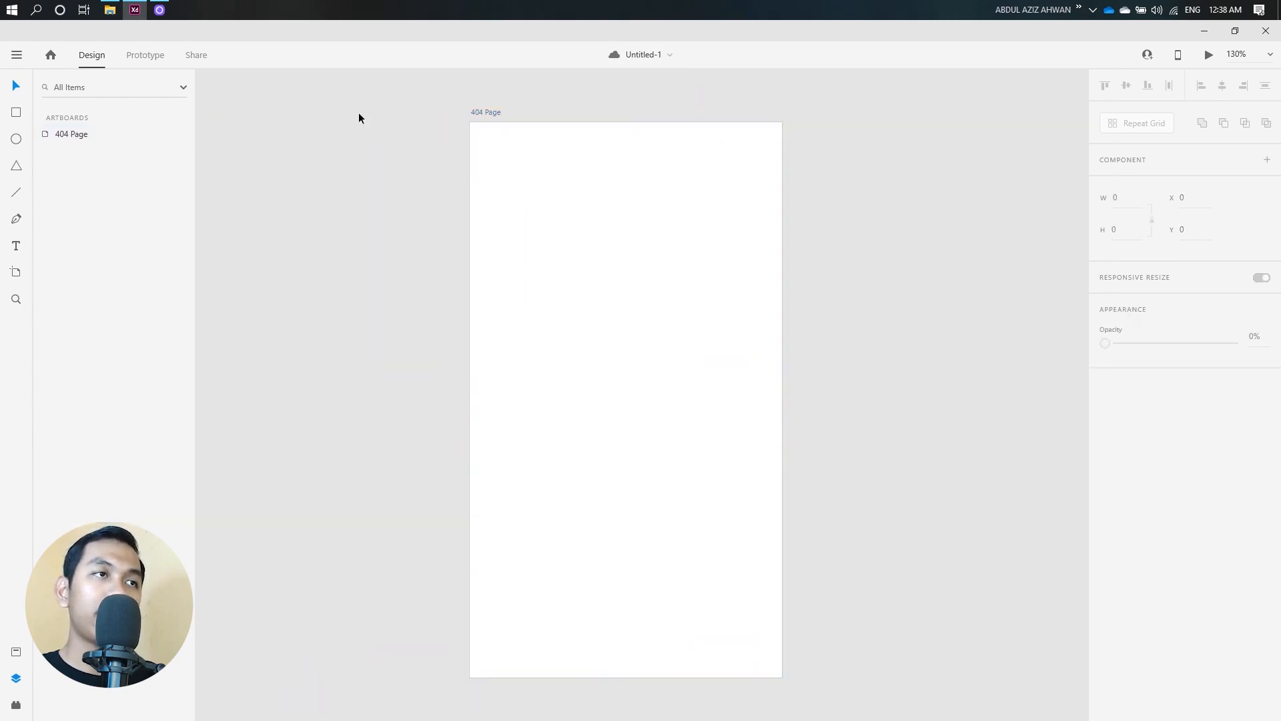
pyautogui.click(110, 9)
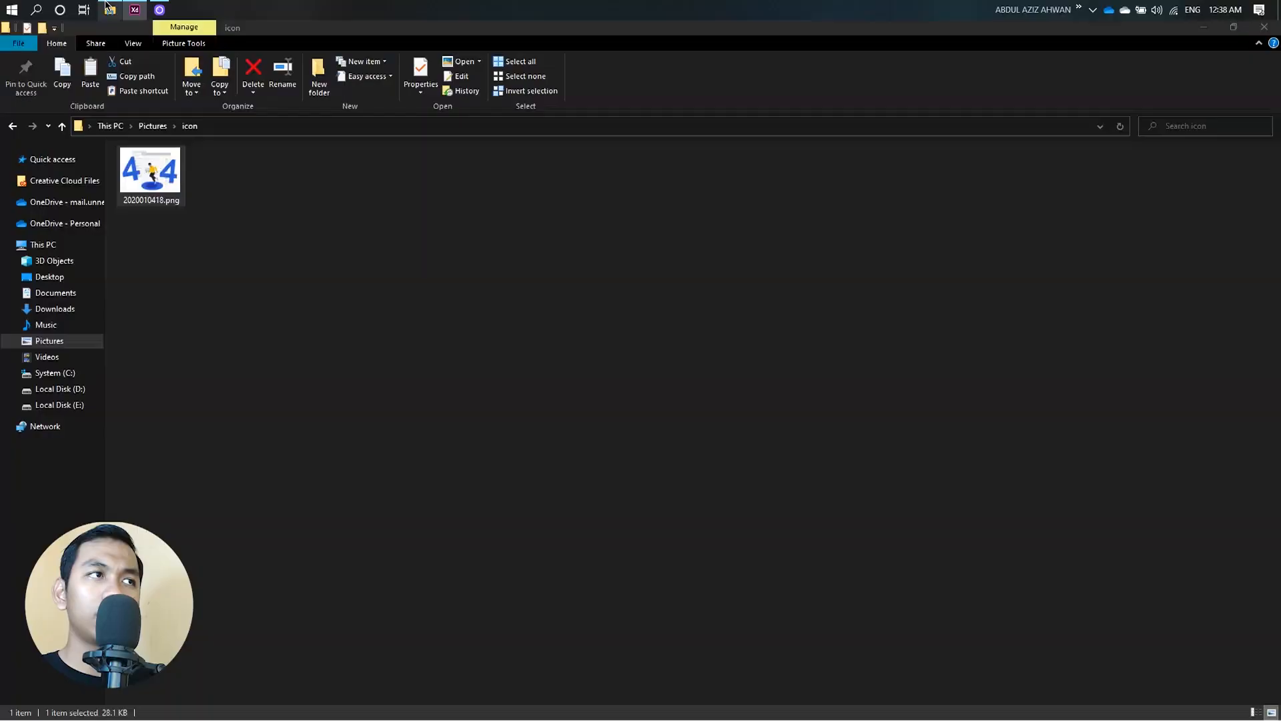
pyautogui.moveTo(152, 170); pyautogui.dragTo(606, 280)
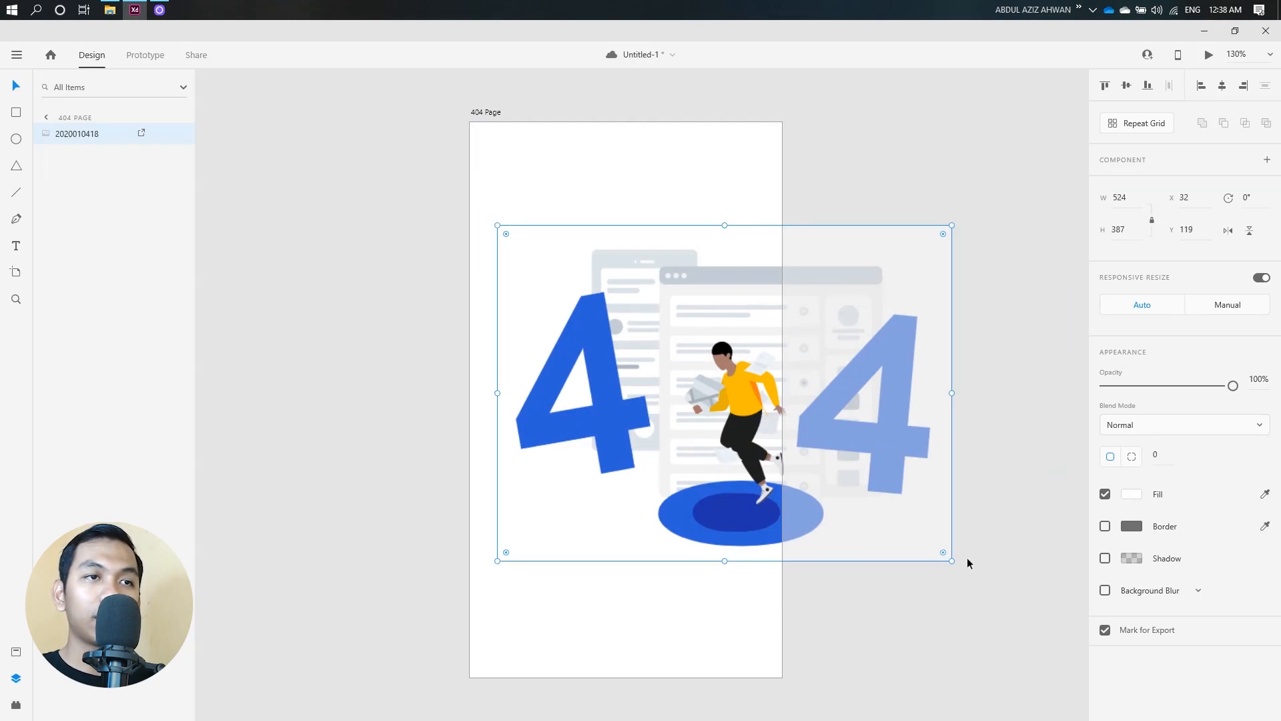
# - Scale the placed illustration down proportionally to about 321 × 237 and save the document
pyautogui.moveTo(953, 563); pyautogui.dragTo(760, 418)
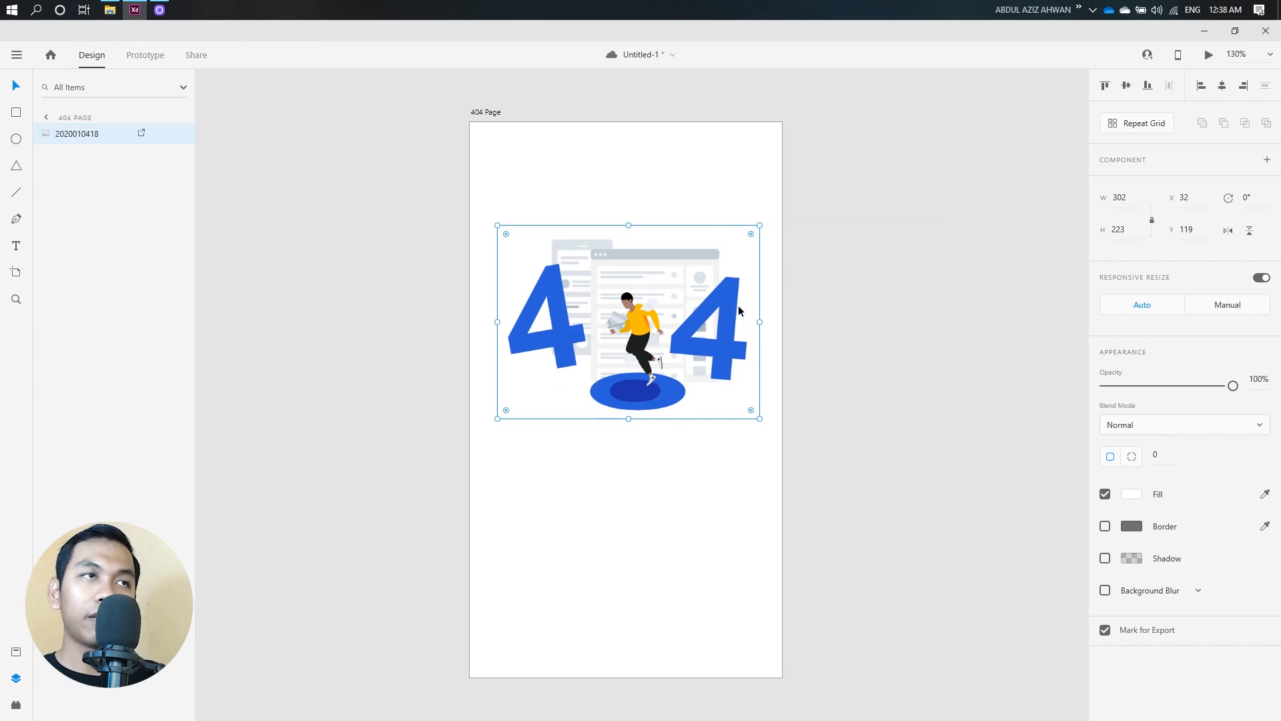
pyautogui.hotkey('ctrl', 's')
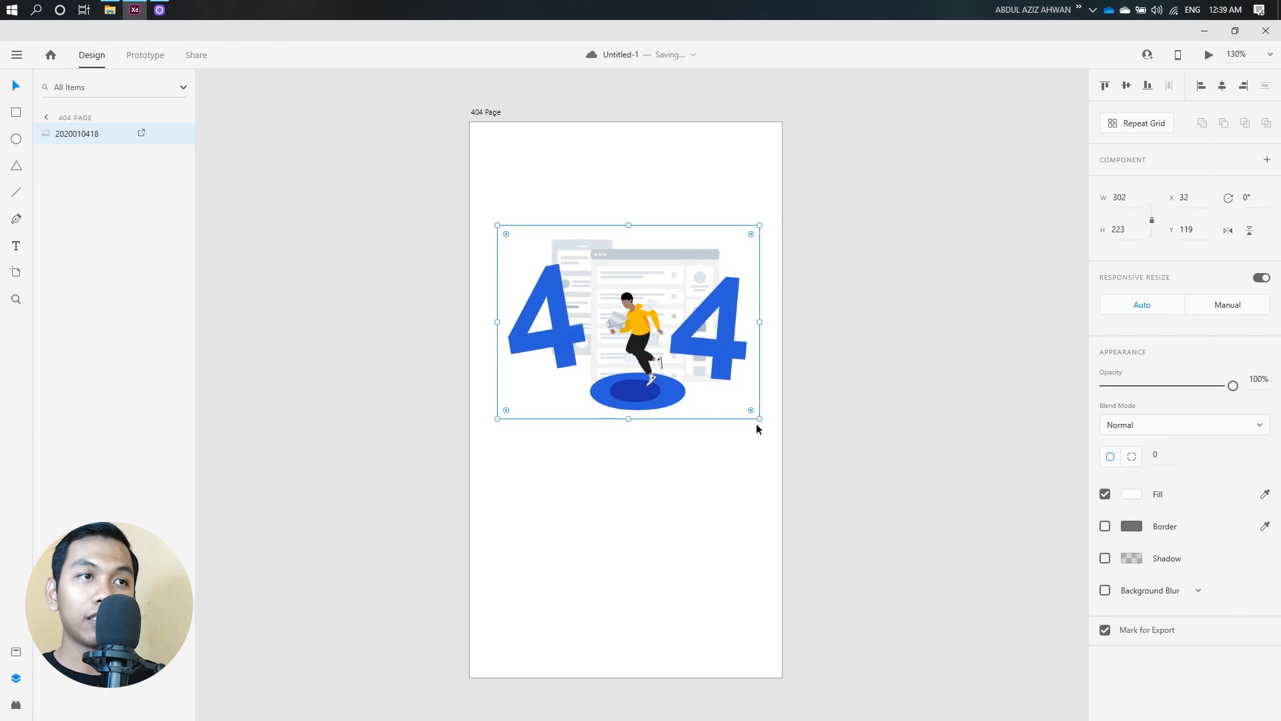
pyautogui.moveTo(761, 421); pyautogui.dragTo(772, 435)
# - Centre the 404 illustration horizontally in the upper half of the artboard, at X 20 and about Y 105
pyautogui.moveTo(668, 366); pyautogui.dragTo(658, 339)
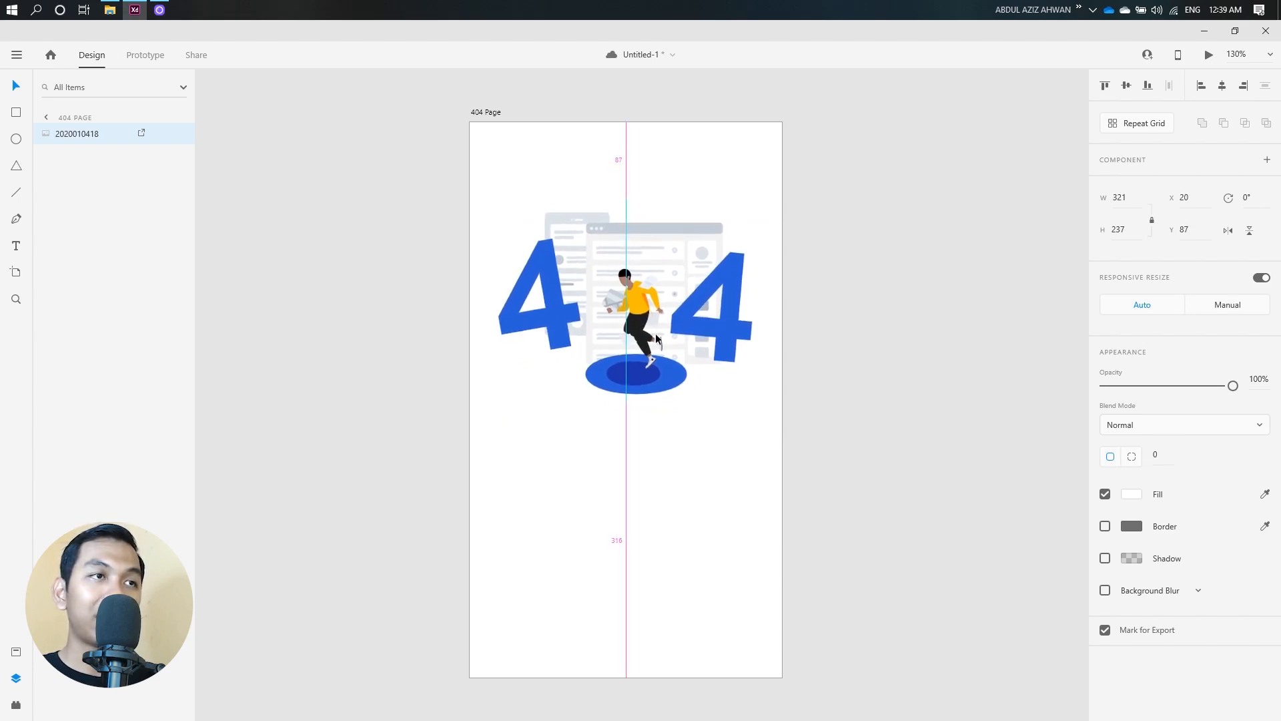
pyautogui.moveTo(656, 340); pyautogui.dragTo(658, 353)
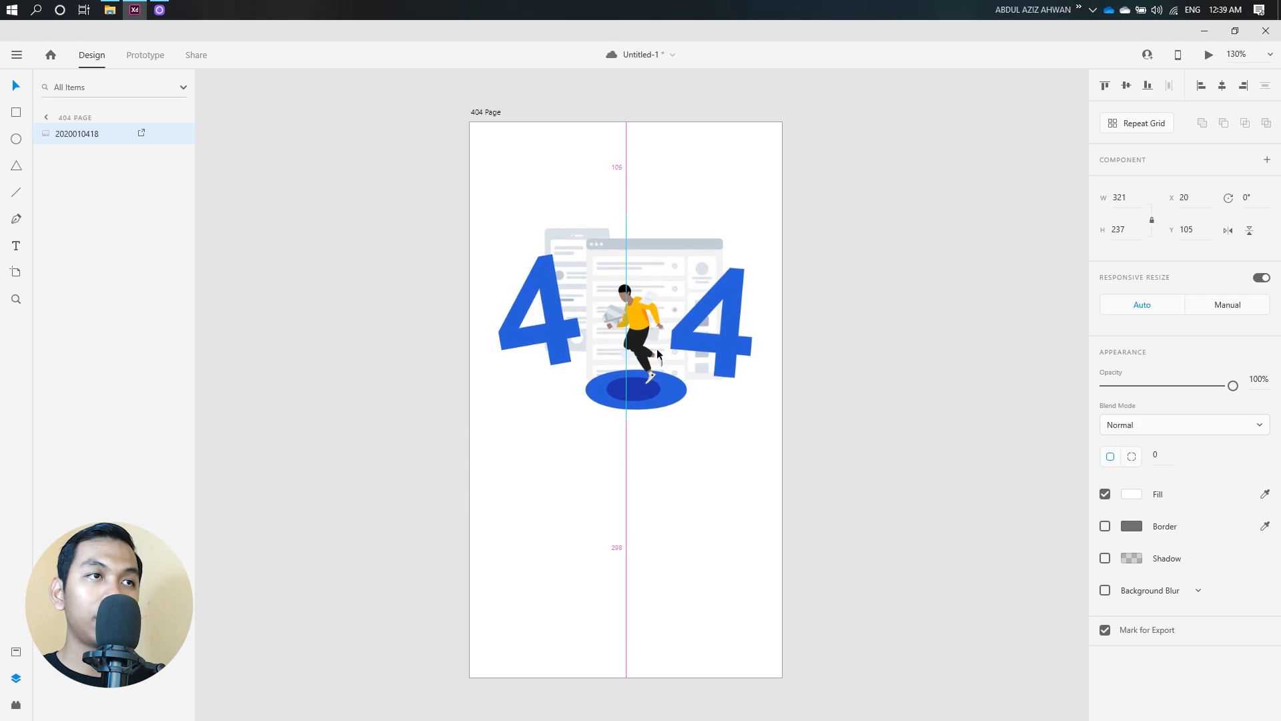
pyautogui.moveTo(658, 353); pyautogui.dragTo(658, 353)
pyautogui.click(847, 355)
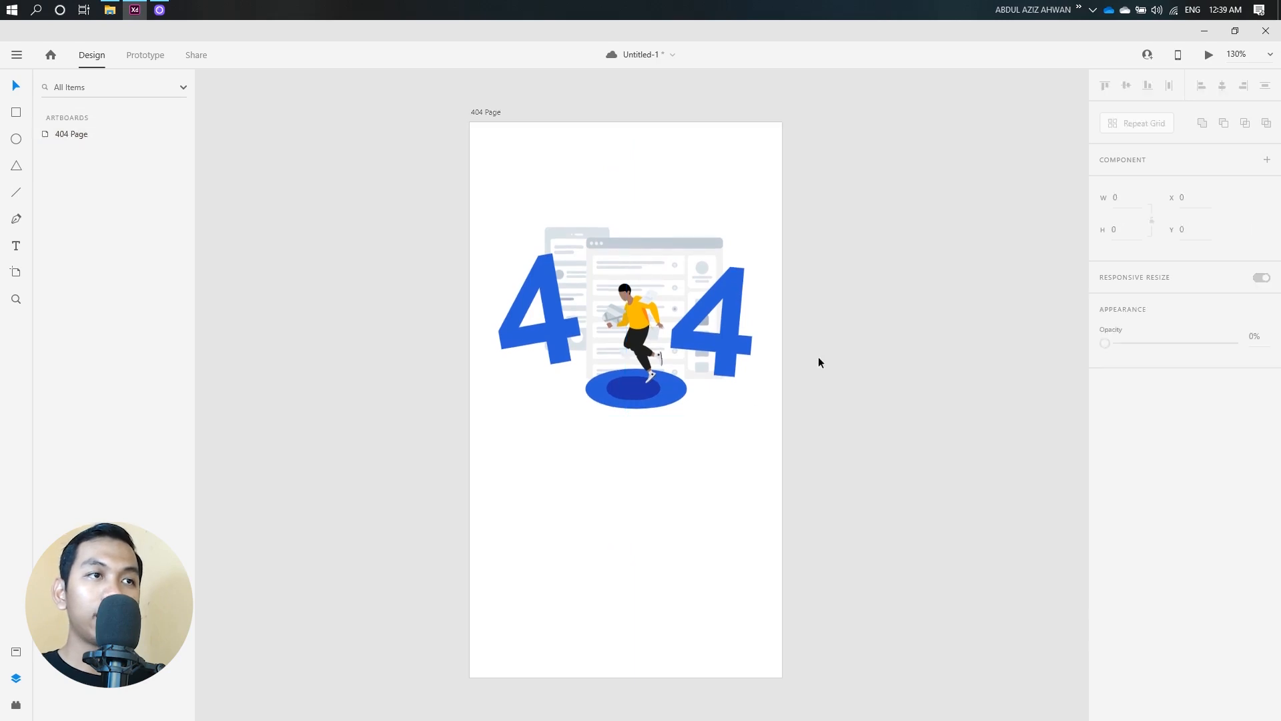
pyautogui.click(640, 316)
pyautogui.click(890, 346)
# - Add the text "Oops!" on the artboard below the 404 illustration
pyautogui.scroll(3, 821, 345)
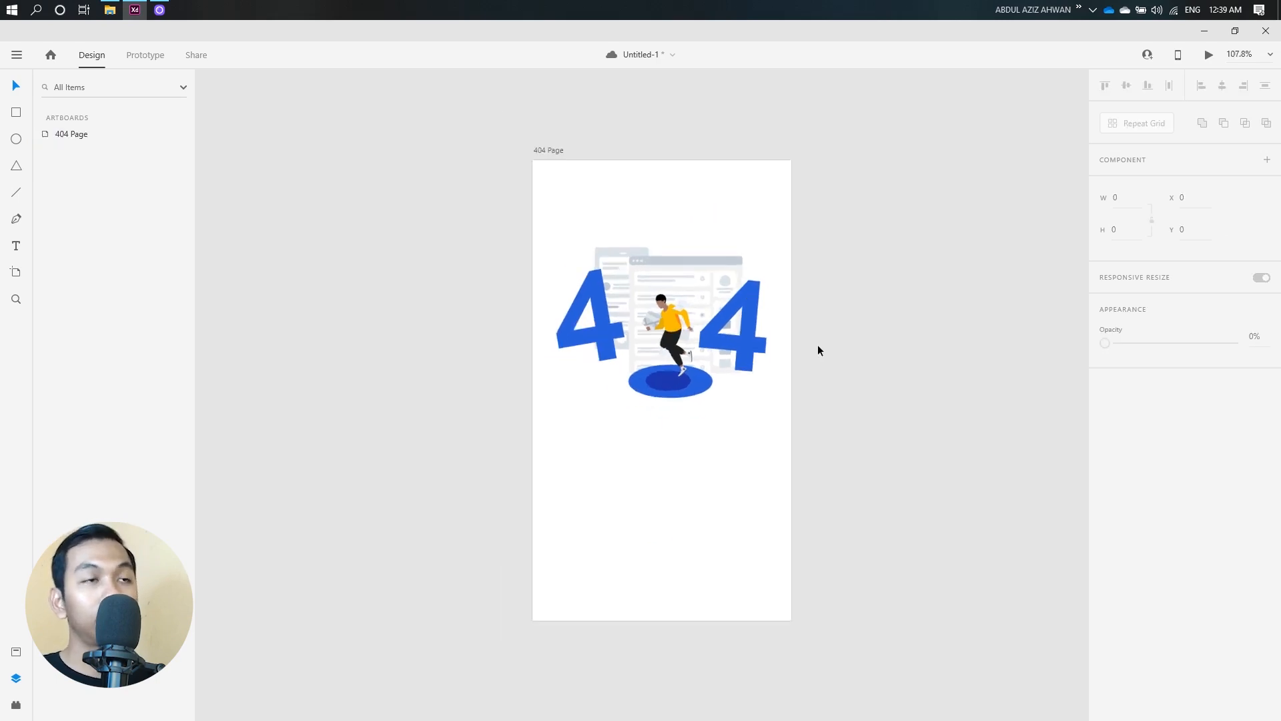
pyautogui.scroll(-4, 866, 282)
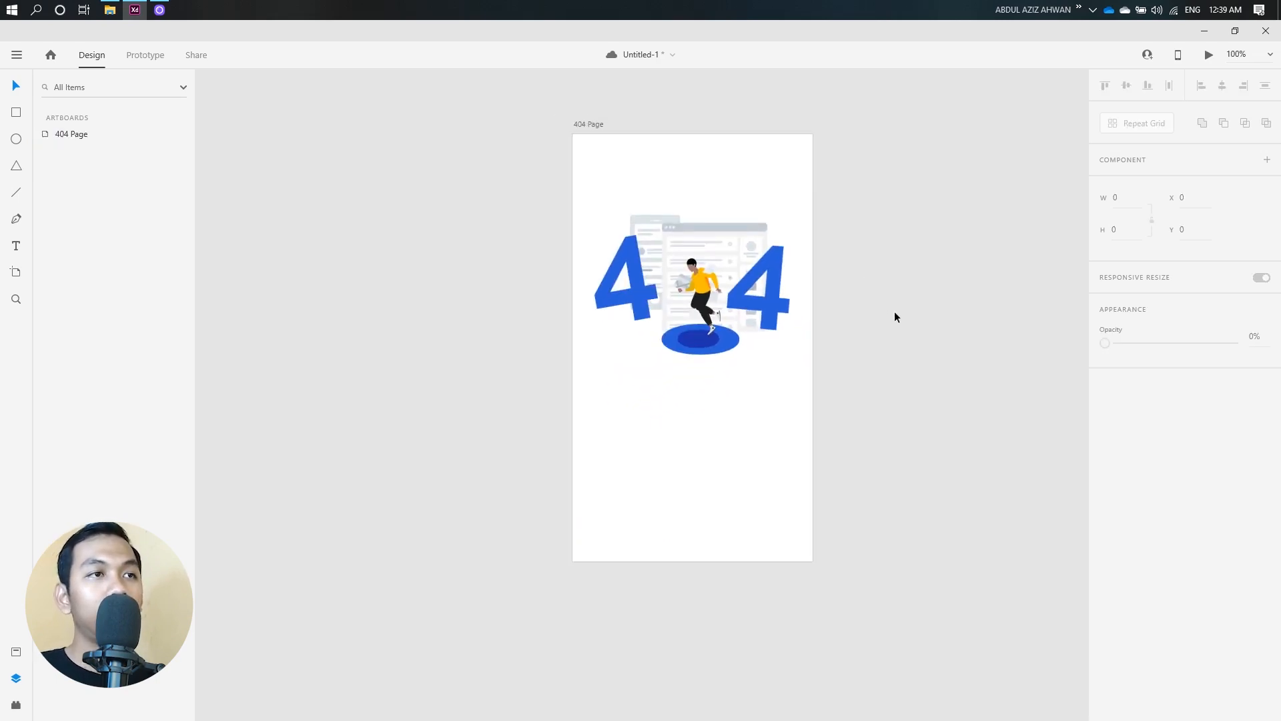
pyautogui.scroll(3, 767, 323)
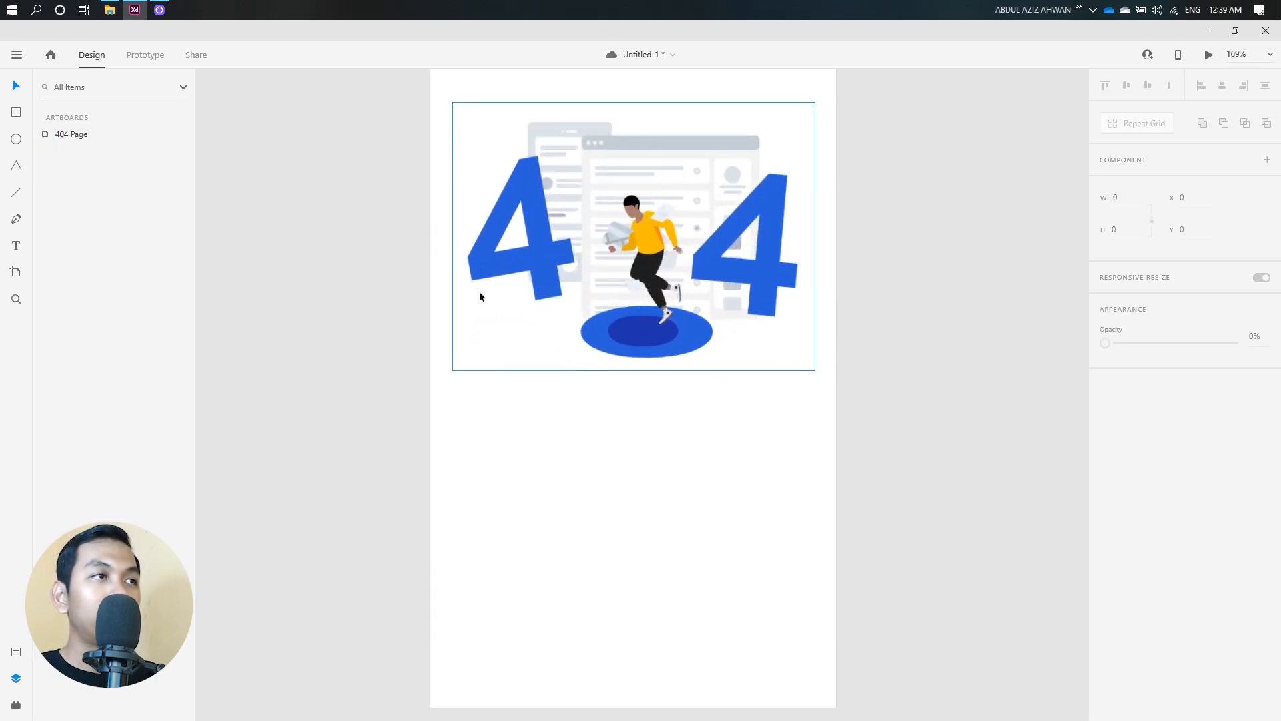
pyautogui.click(16, 246)
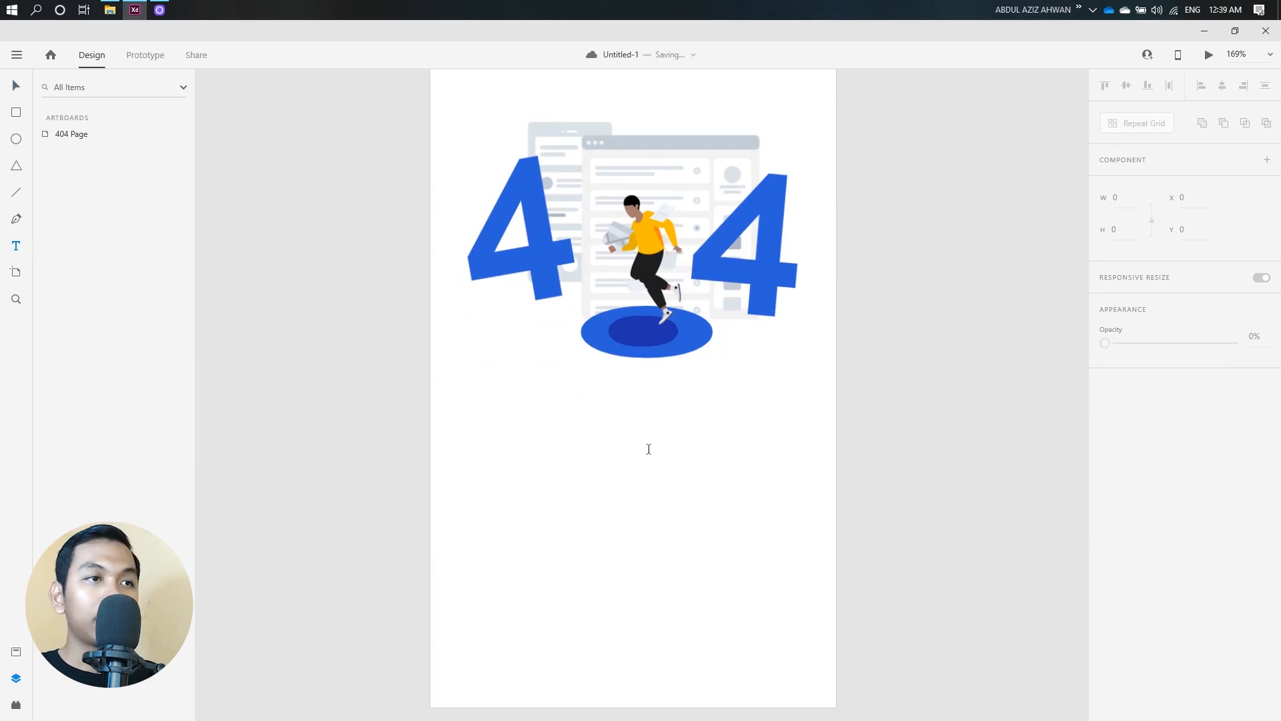
pyautogui.click(596, 441)
pyautogui.write('Oops')
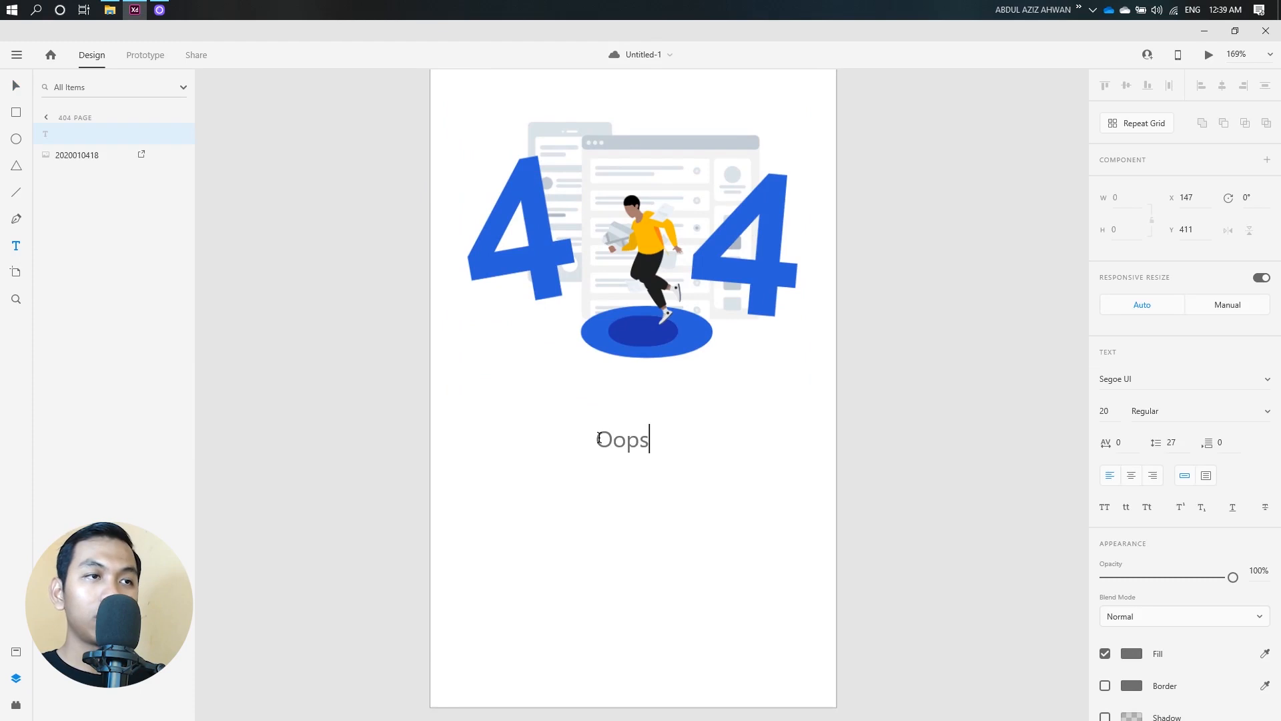
pyautogui.write('!')
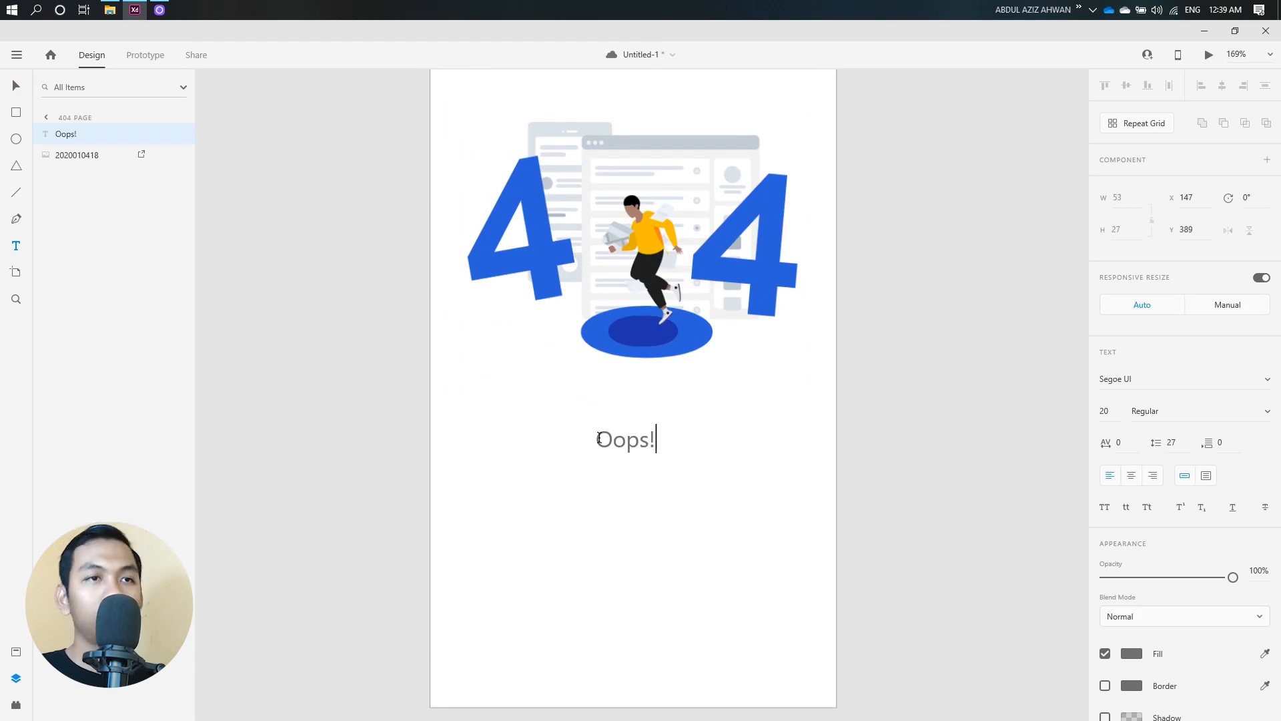
# - Set the "Oops!" text's font to Poppins with the Medium weight
pyautogui.hotkey('ctrl', 'a')
pyautogui.click(1243, 379)
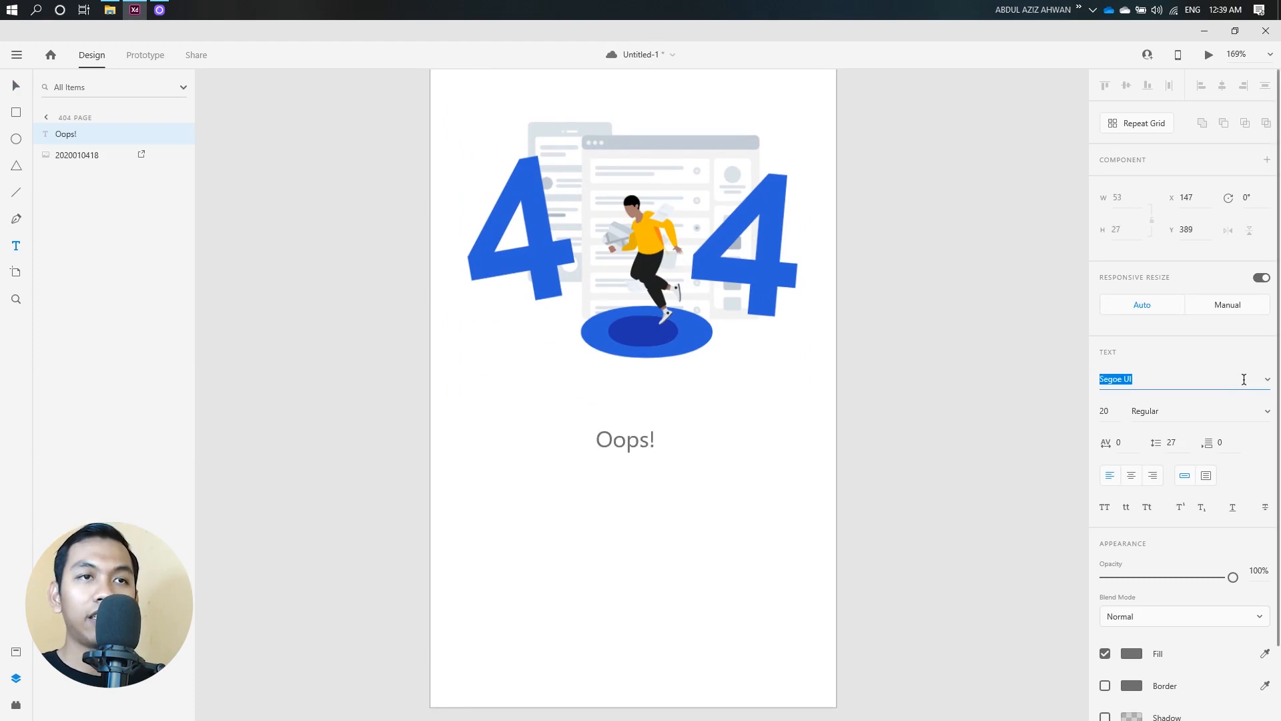
pyautogui.write('Popp')
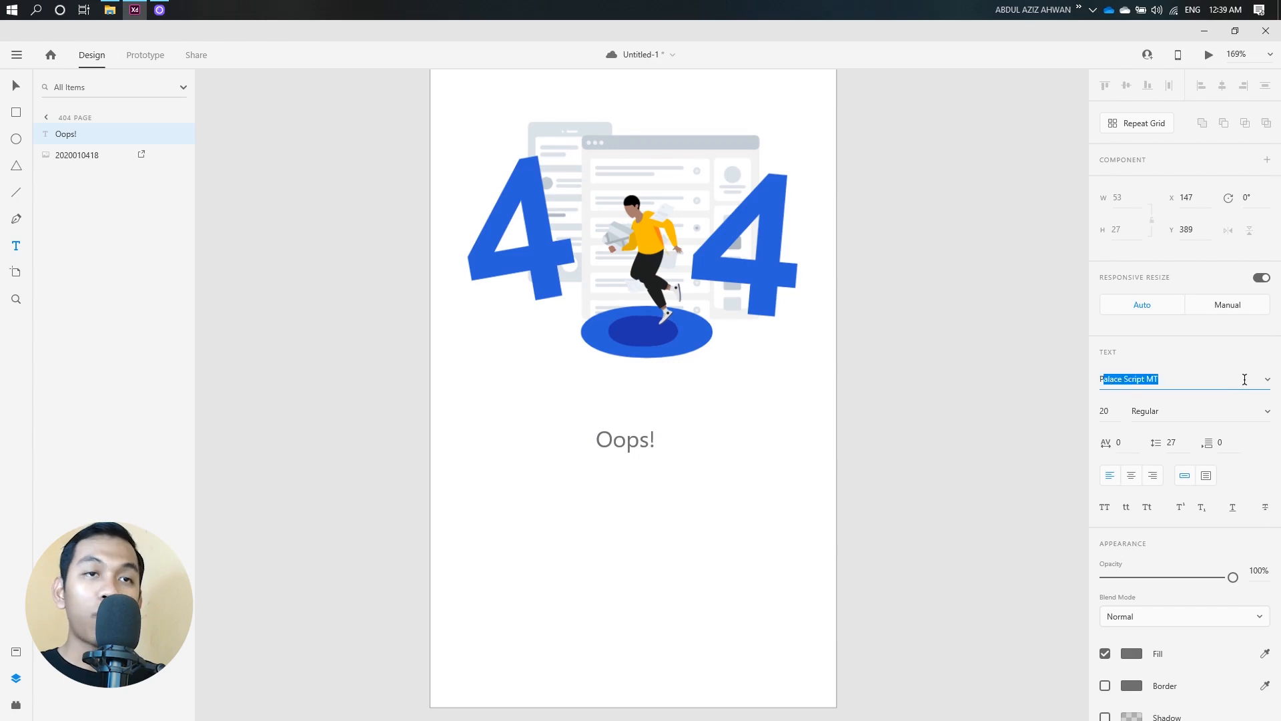
pyautogui.press('Return')
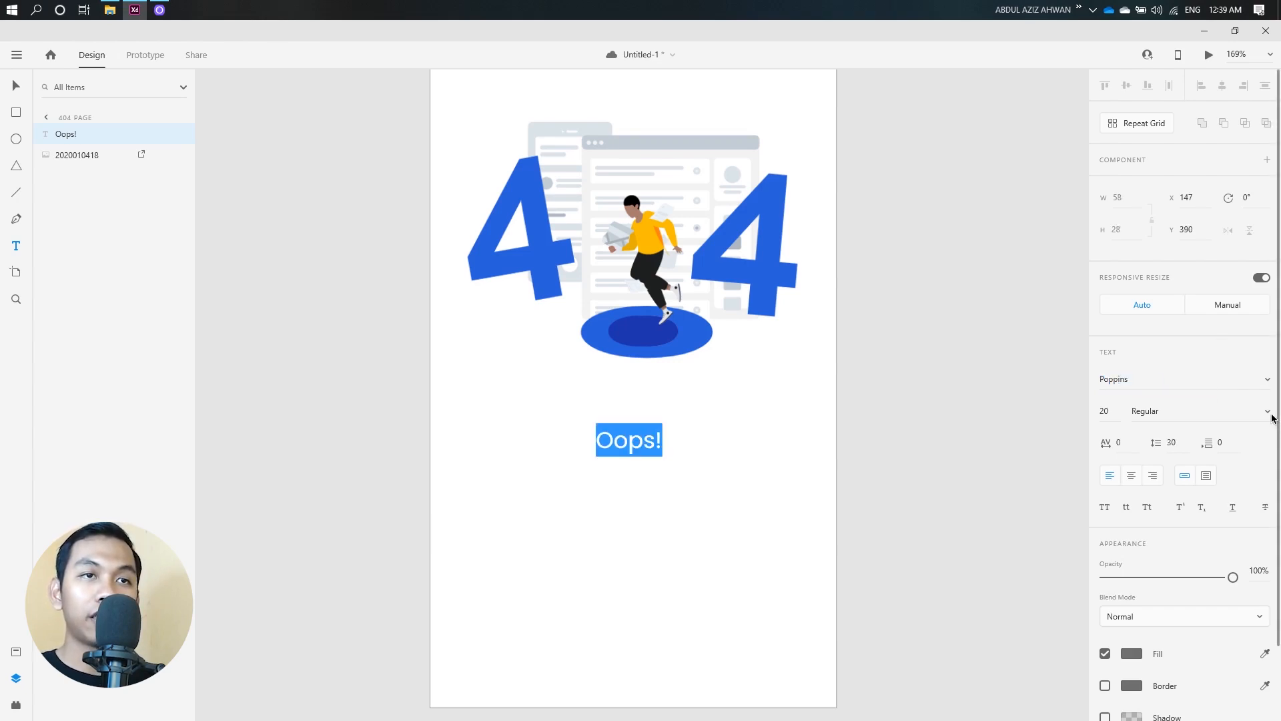
pyautogui.click(1273, 416)
pyautogui.click(1235, 435)
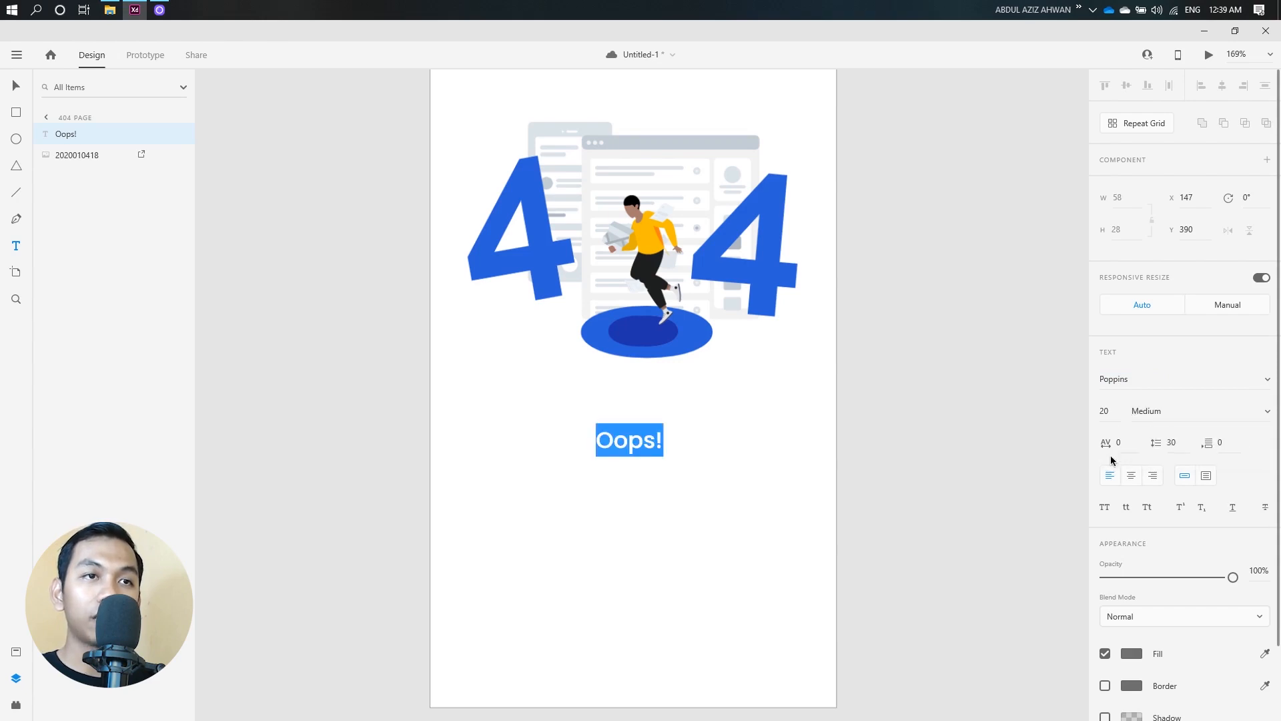
pyautogui.press('Escape')
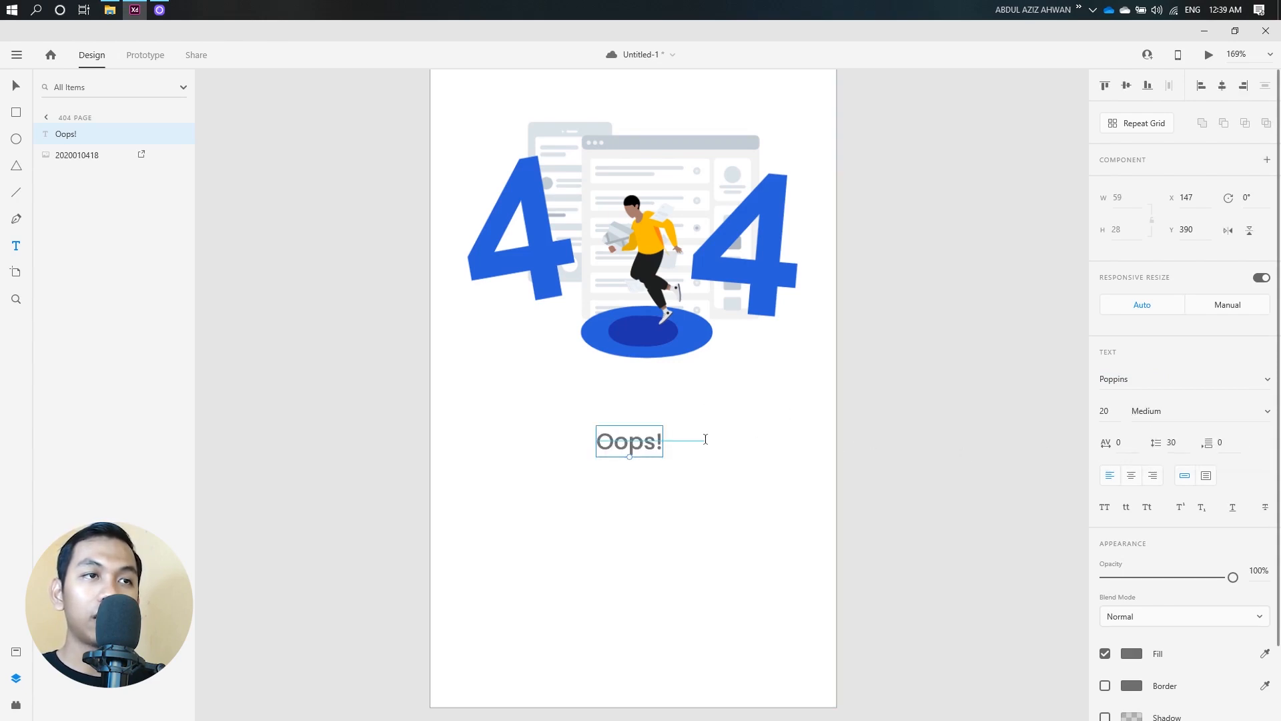
# - Centre the "Oops!" text horizontally under the illustration at X 151 and about Y 405
pyautogui.click(16, 86)
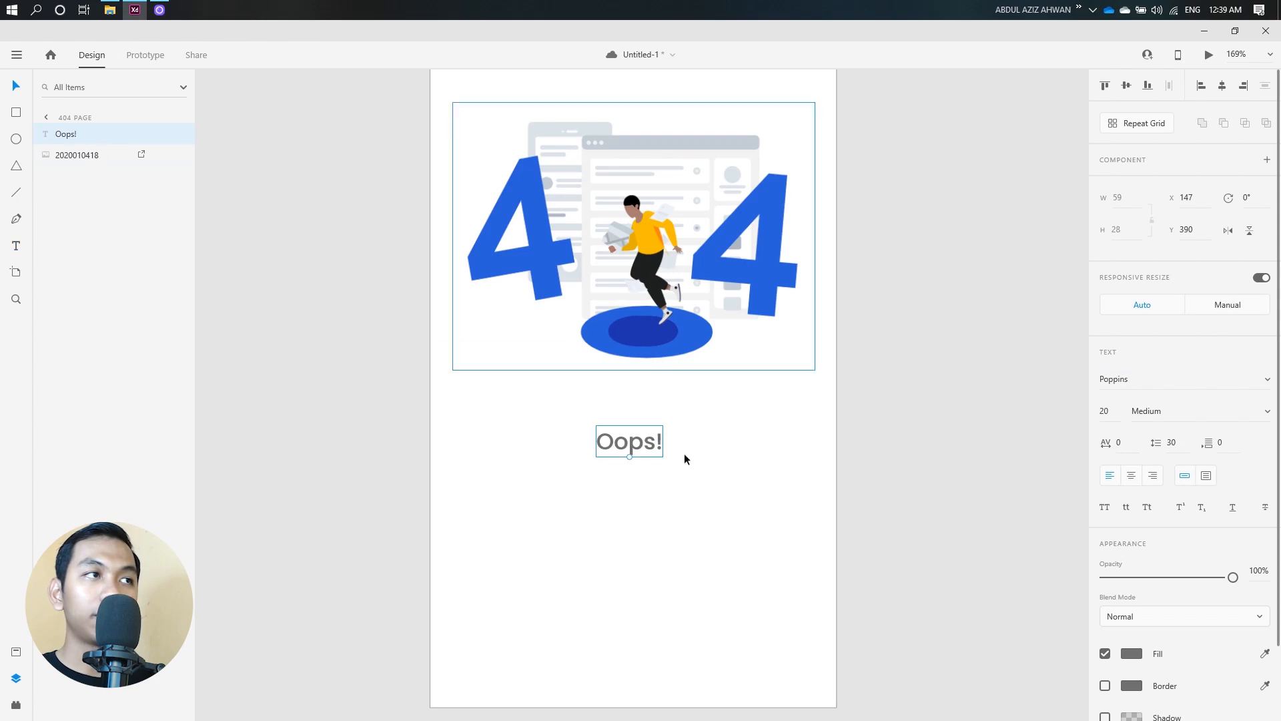
pyautogui.moveTo(632, 449)
pyautogui.mouseDown()
pyautogui.moveTo(635, 369)
pyautogui.moveTo(643, 452)
pyautogui.mouseUp()
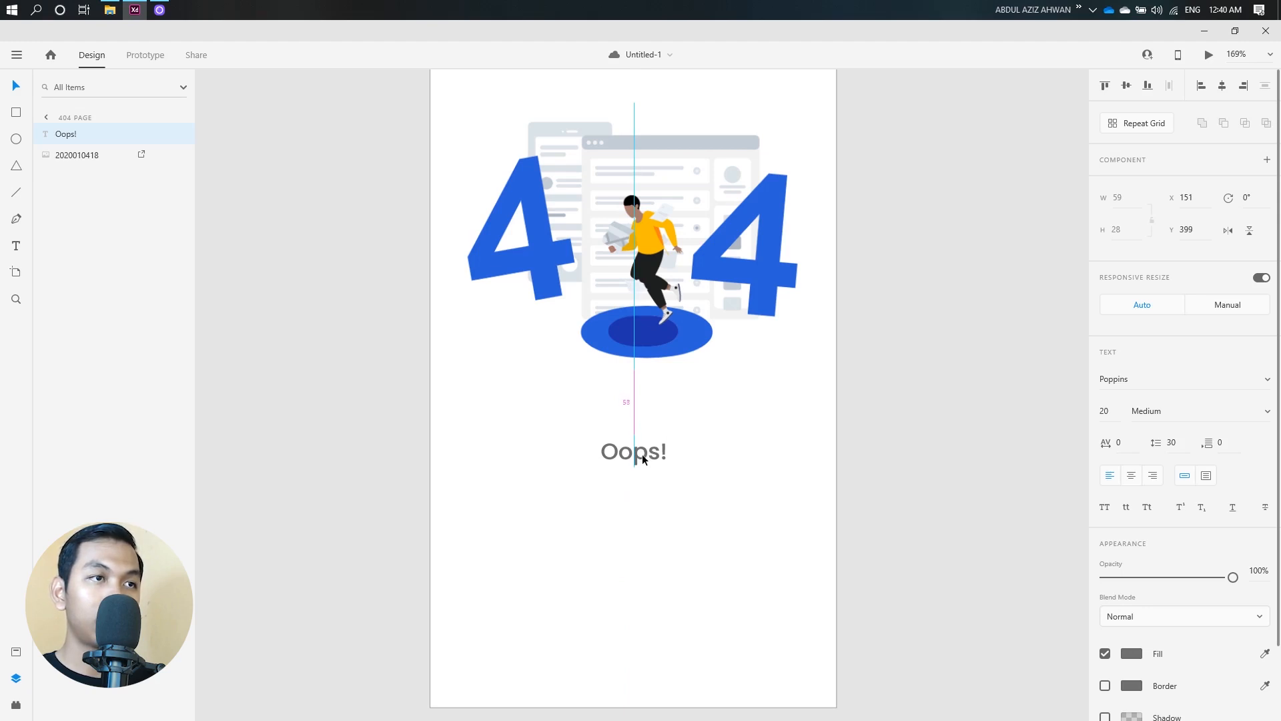
pyautogui.moveTo(642, 455); pyautogui.dragTo(642, 460)
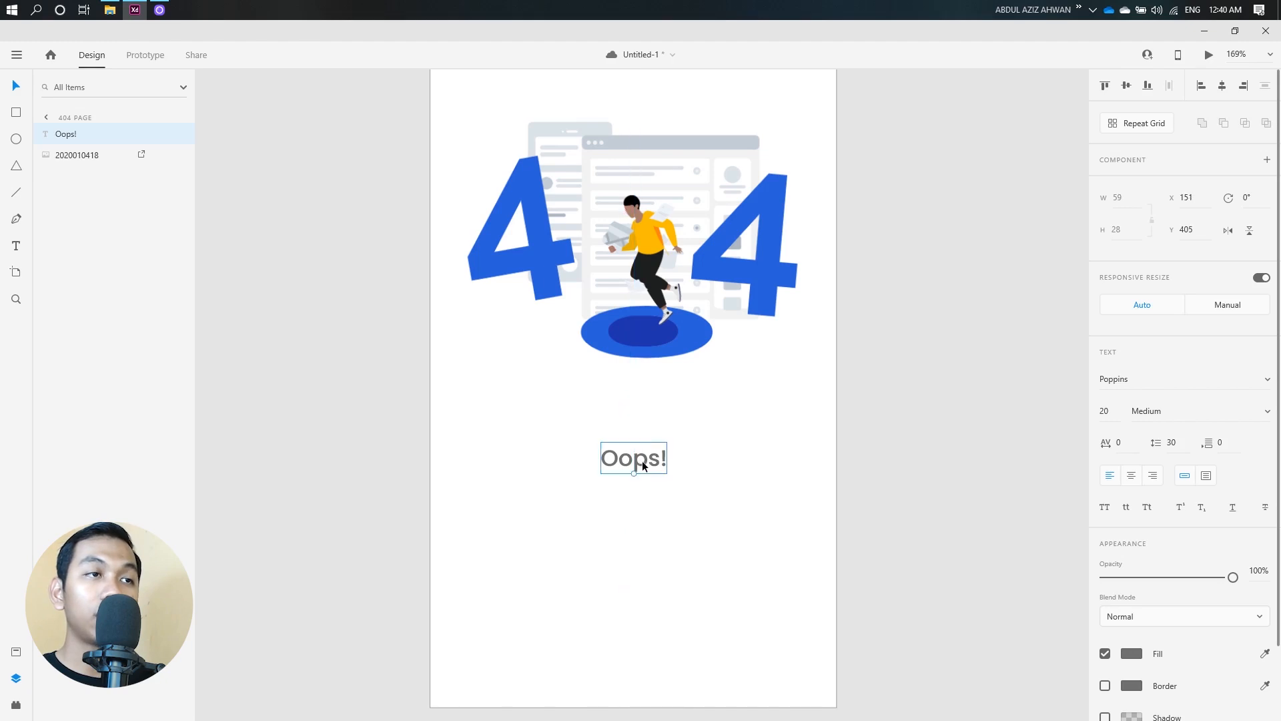
pyautogui.scroll(3, 642, 460)
pyautogui.scroll(-5, 634, 422)
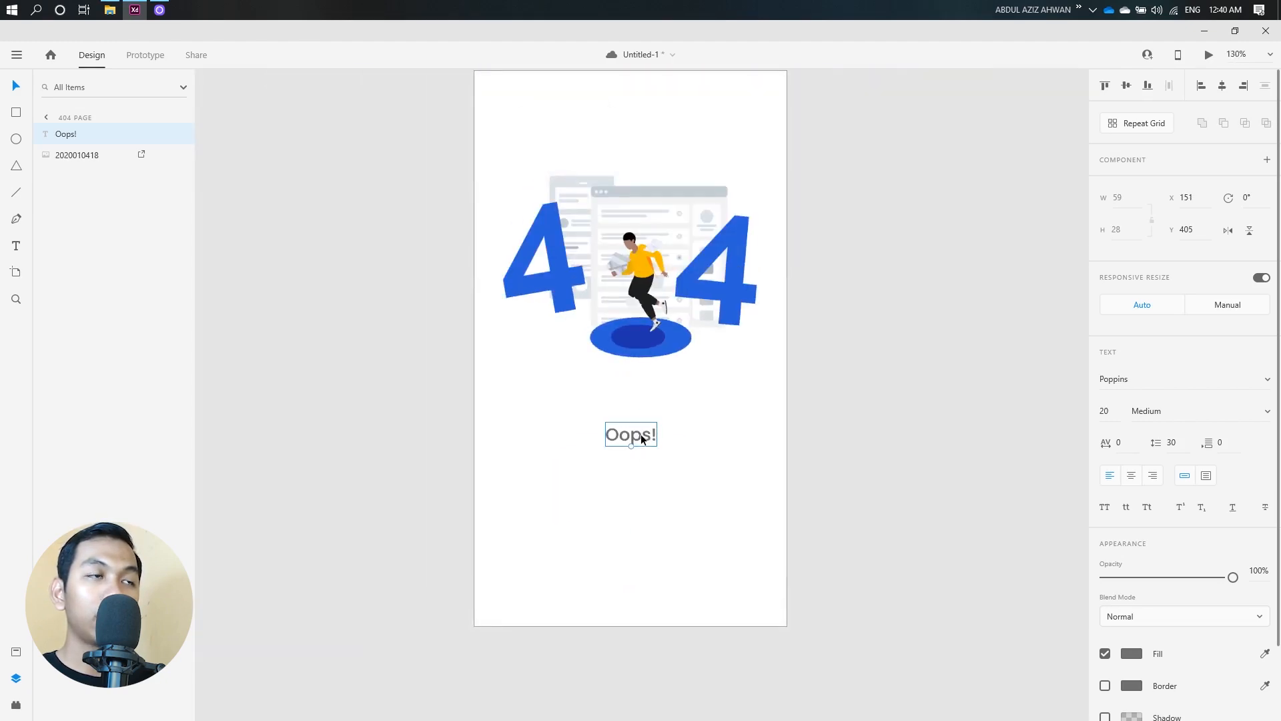
pyautogui.scroll(2, 641, 435)
pyautogui.click(687, 450)
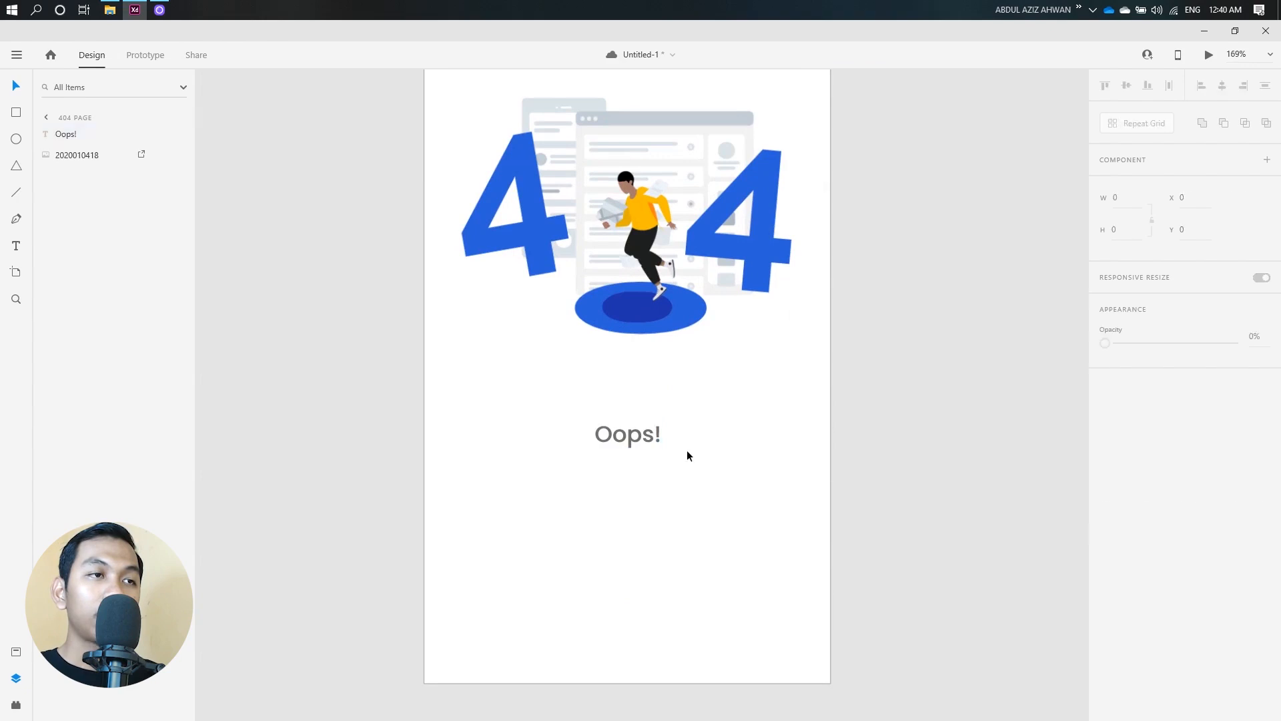
# - Duplicate the "Oops!" text just below it and replace the copy's wording with "The page you were looking for doesn't exist" on two lines
pyautogui.click(650, 443)
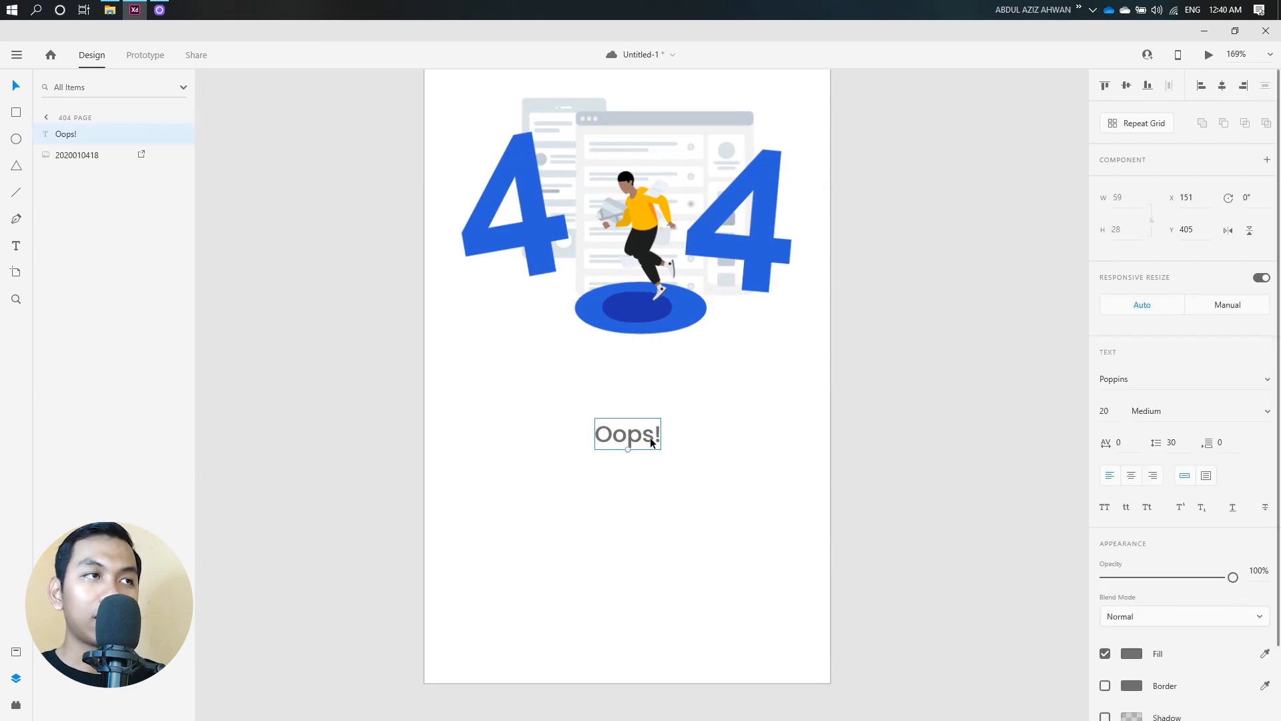
pyautogui.hotkey('ctrl', 'd')
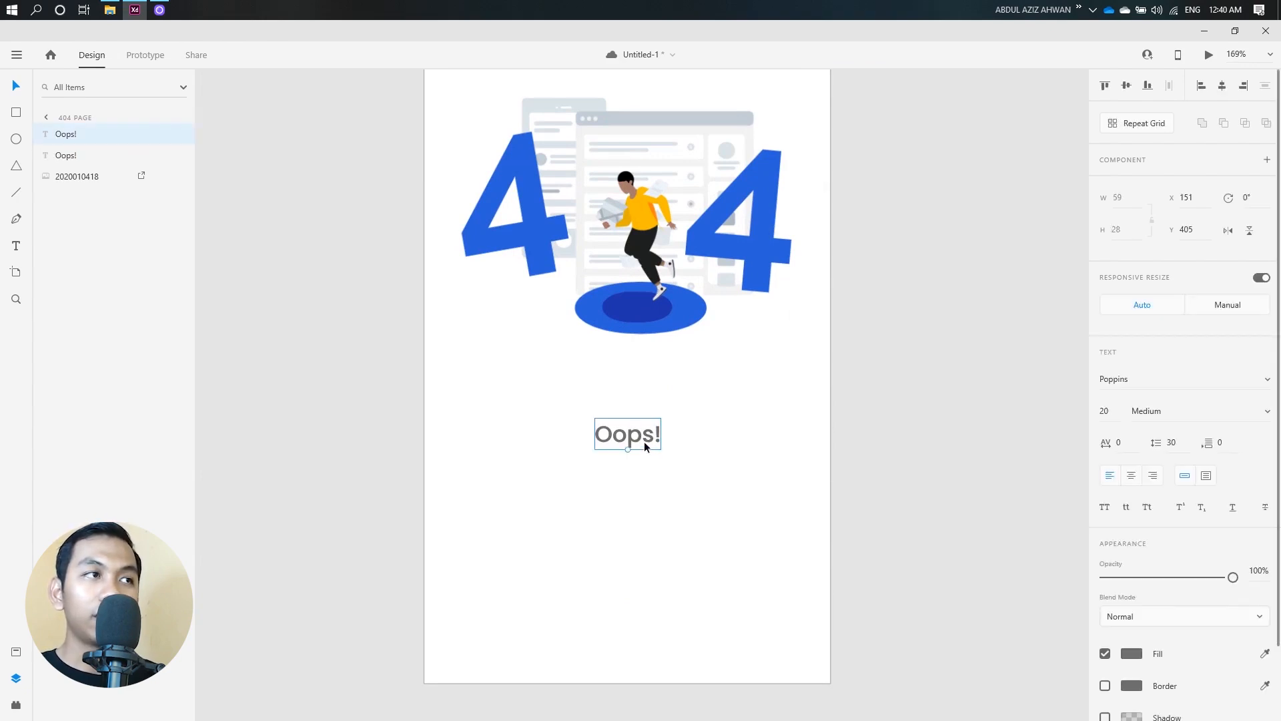
pyautogui.moveTo(643, 443); pyautogui.dragTo(646, 471)
pyautogui.doubleClick(646, 466)
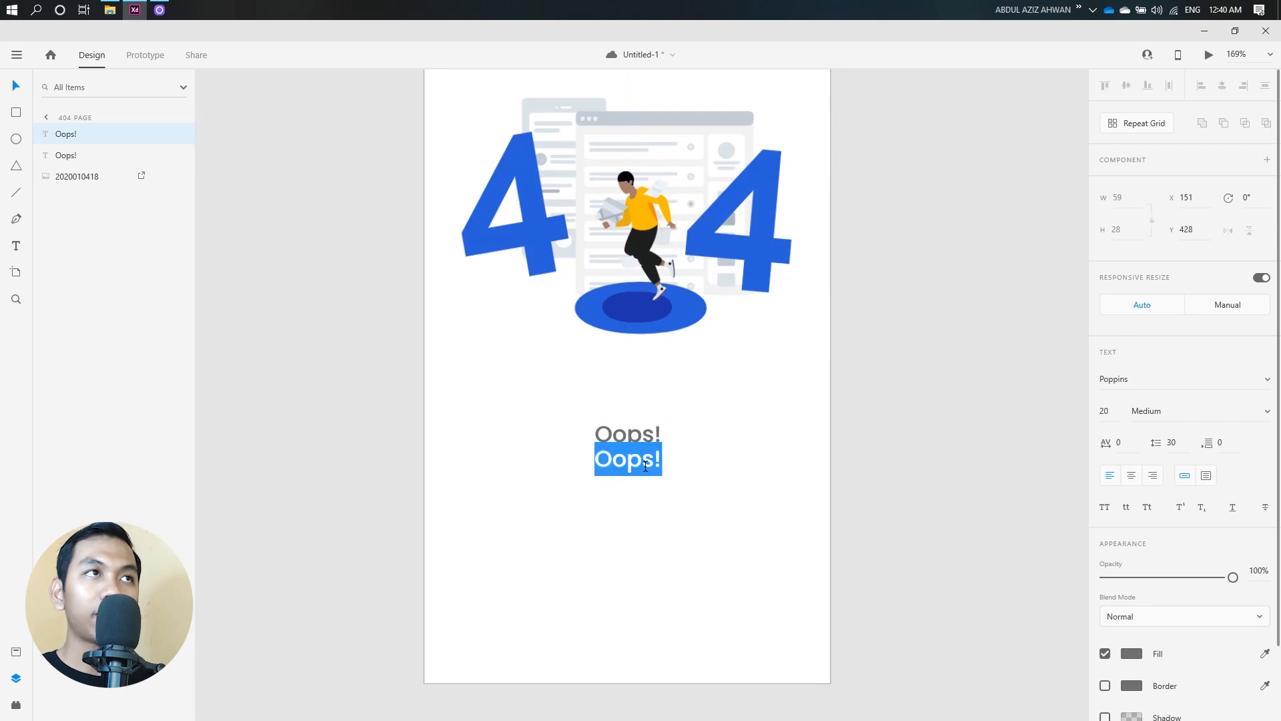
pyautogui.write('The pa')
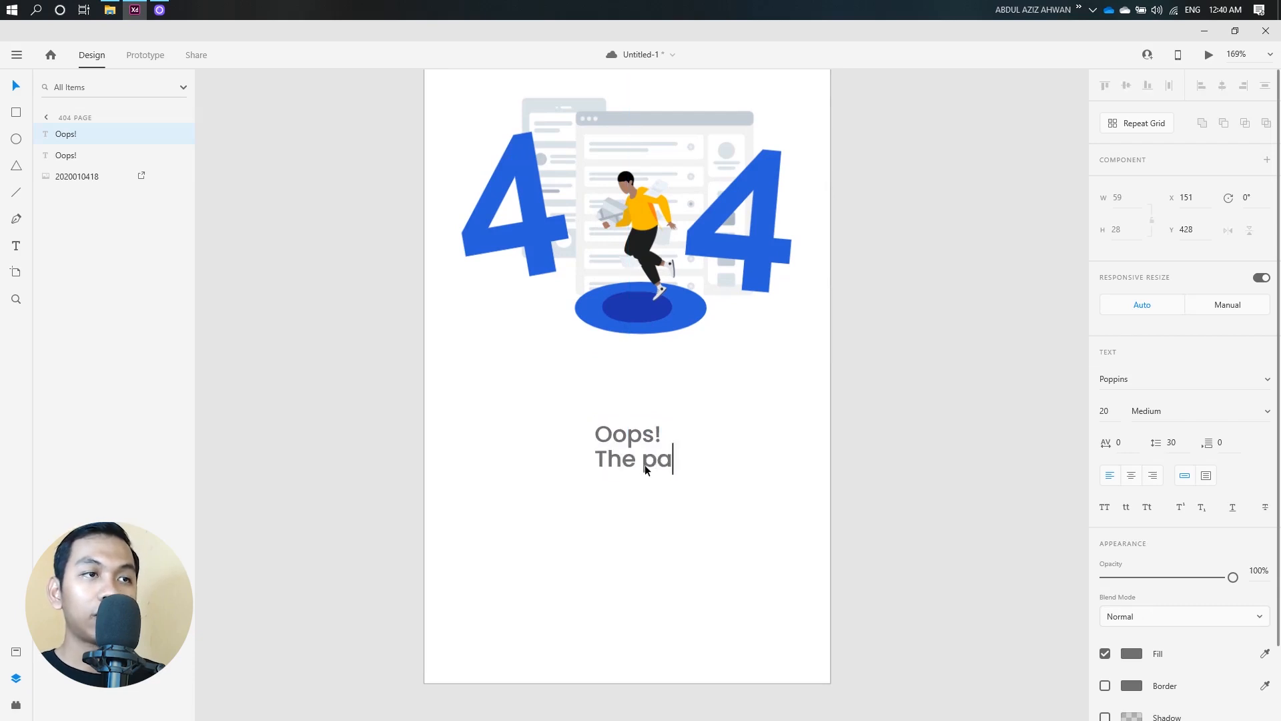
pyautogui.write('ge ')
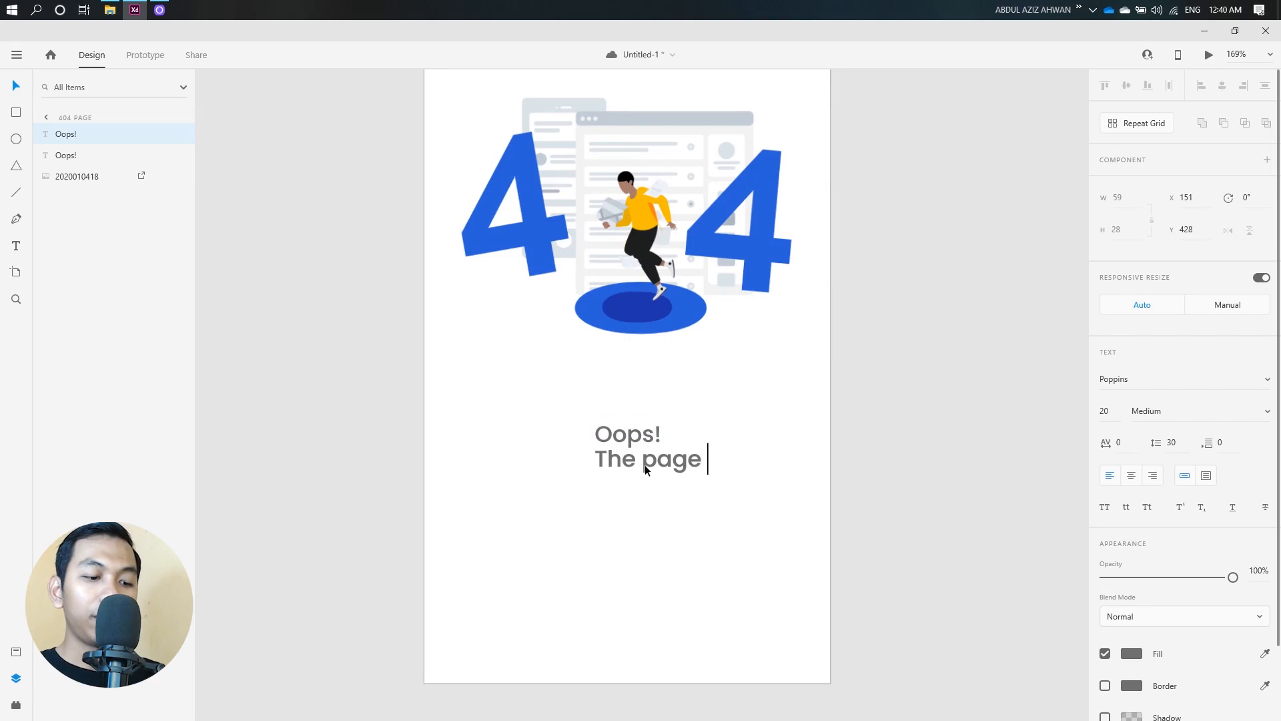
pyautogui.write('you were l')
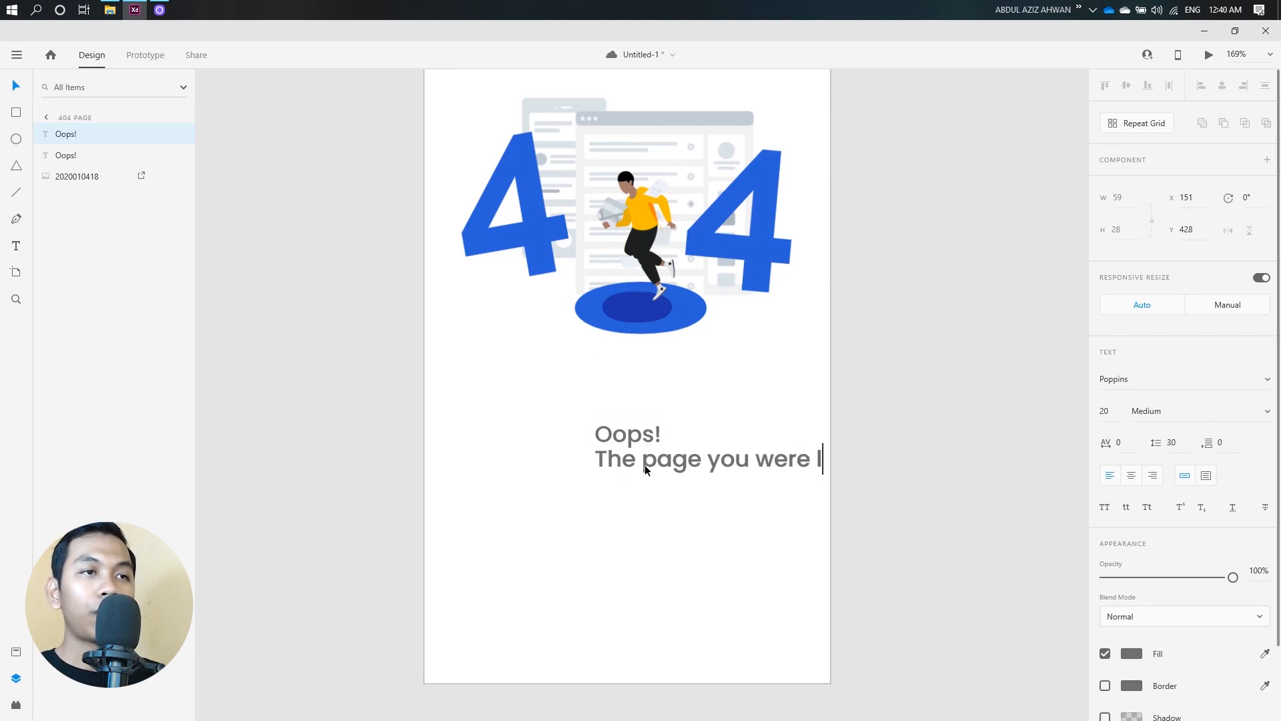
pyautogui.write('ooking for')
pyautogui.press('Return')
pyautogui.write('doesn')
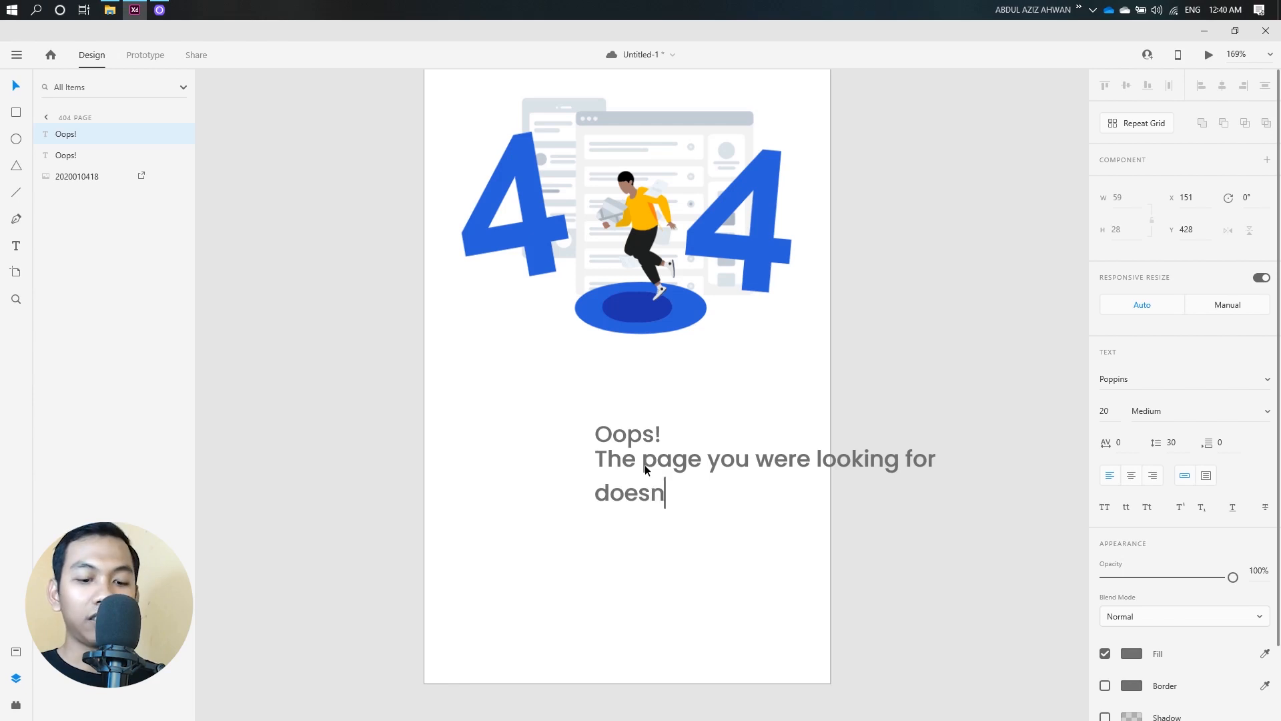
pyautogui.write("'t exist")
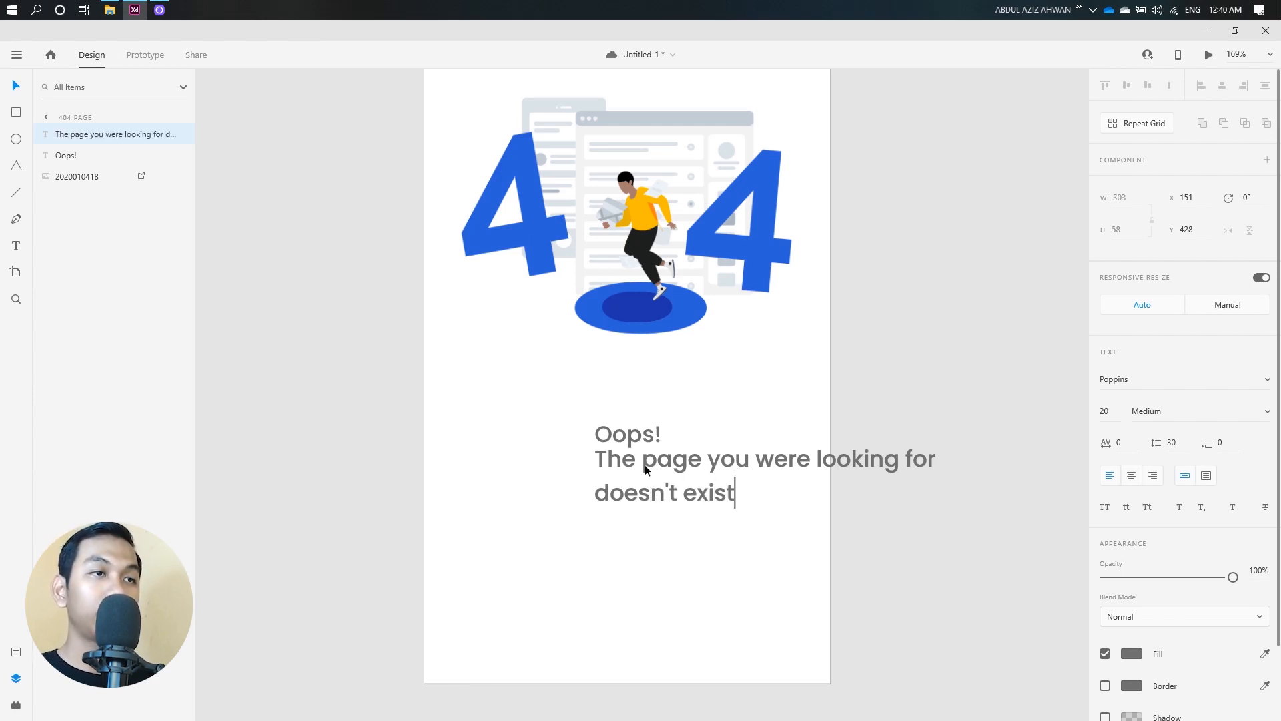
pyautogui.hotkey('ctrl', 'a')
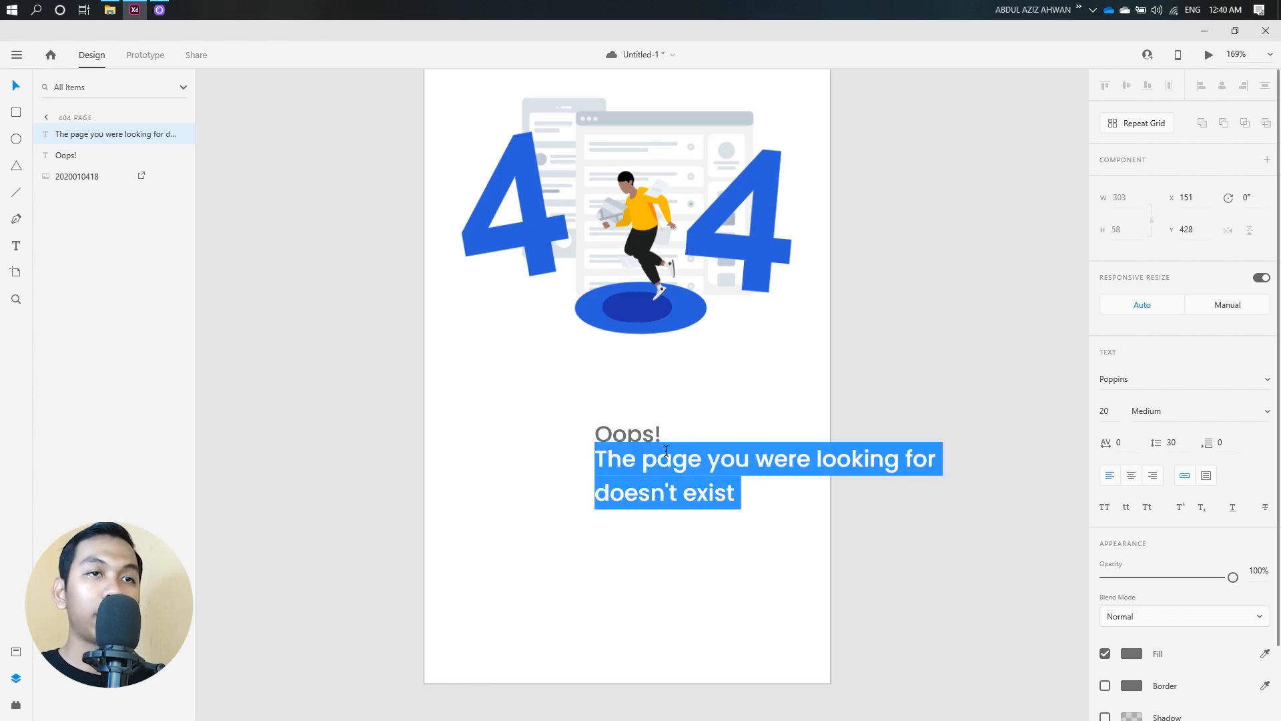
# - Format the two-line message as centre-aligned Poppins Regular at size 16 and centre it just below "Oops!"
pyautogui.click(1132, 478)
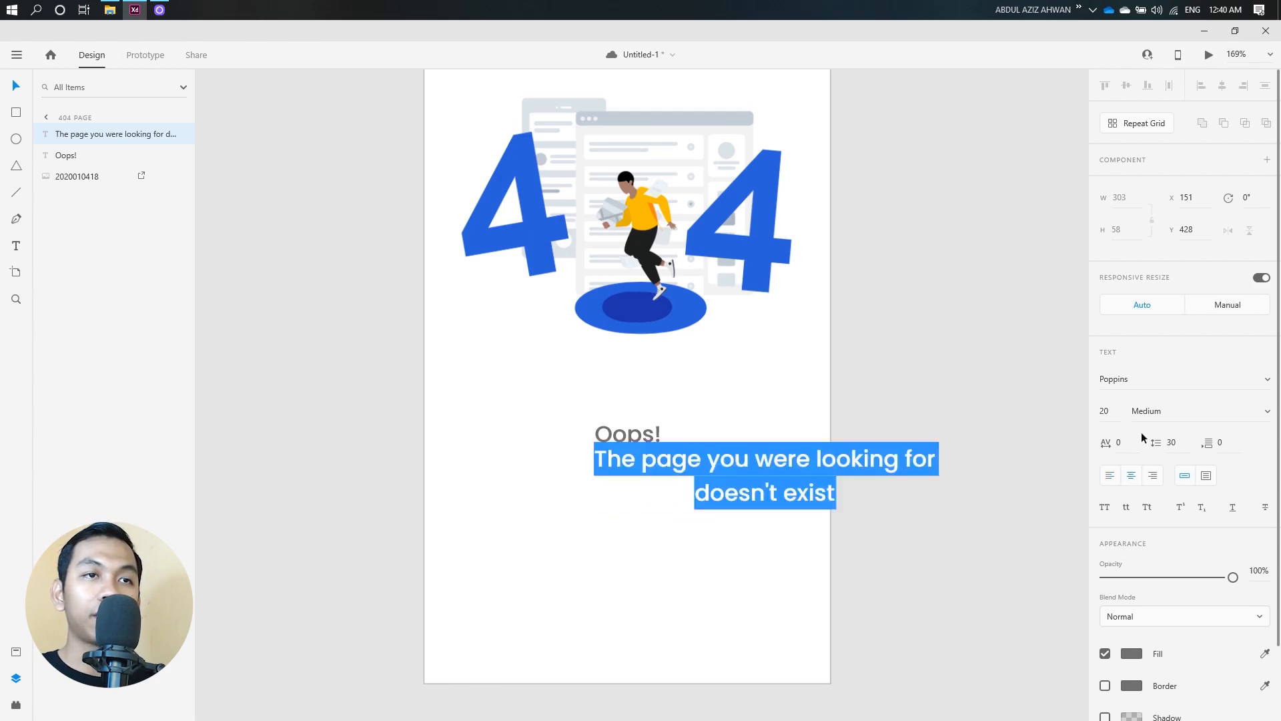
pyautogui.click(1268, 411)
pyautogui.click(1223, 388)
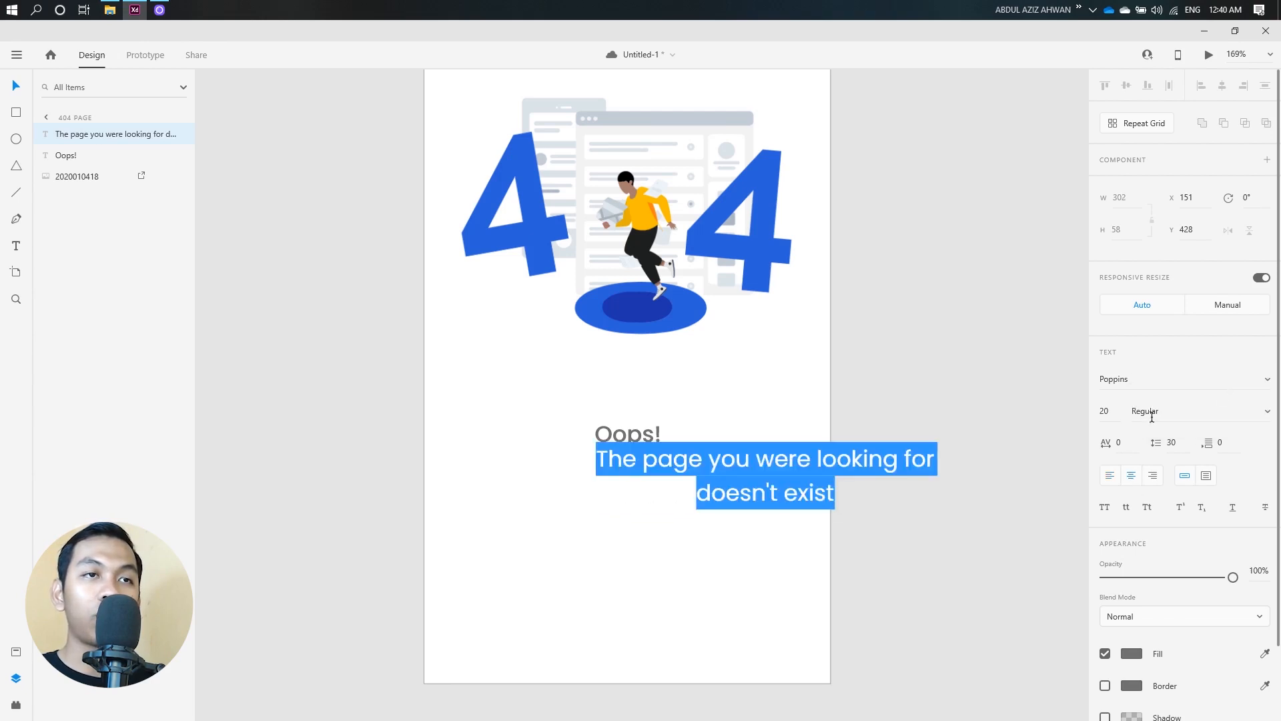
pyautogui.moveTo(1118, 410); pyautogui.dragTo(1087, 414)
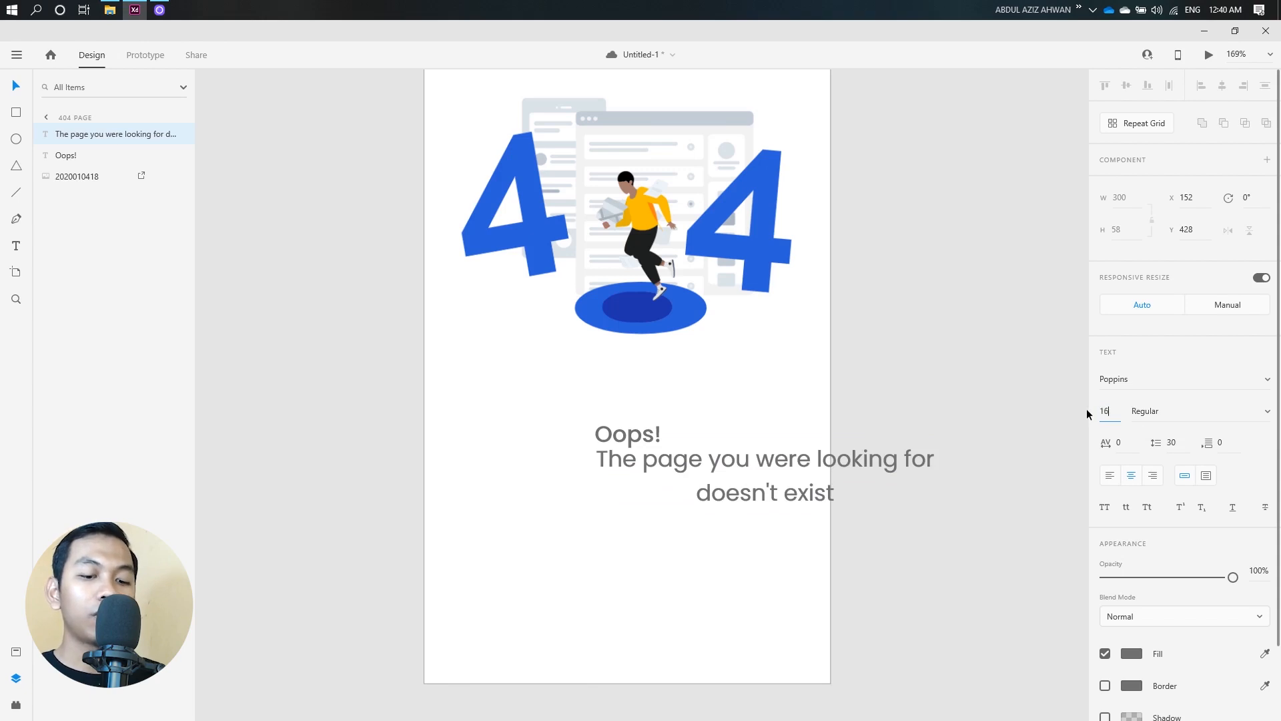
pyautogui.press('Return')
pyautogui.moveTo(780, 479); pyautogui.dragTo(639, 478)
pyautogui.click(758, 558)
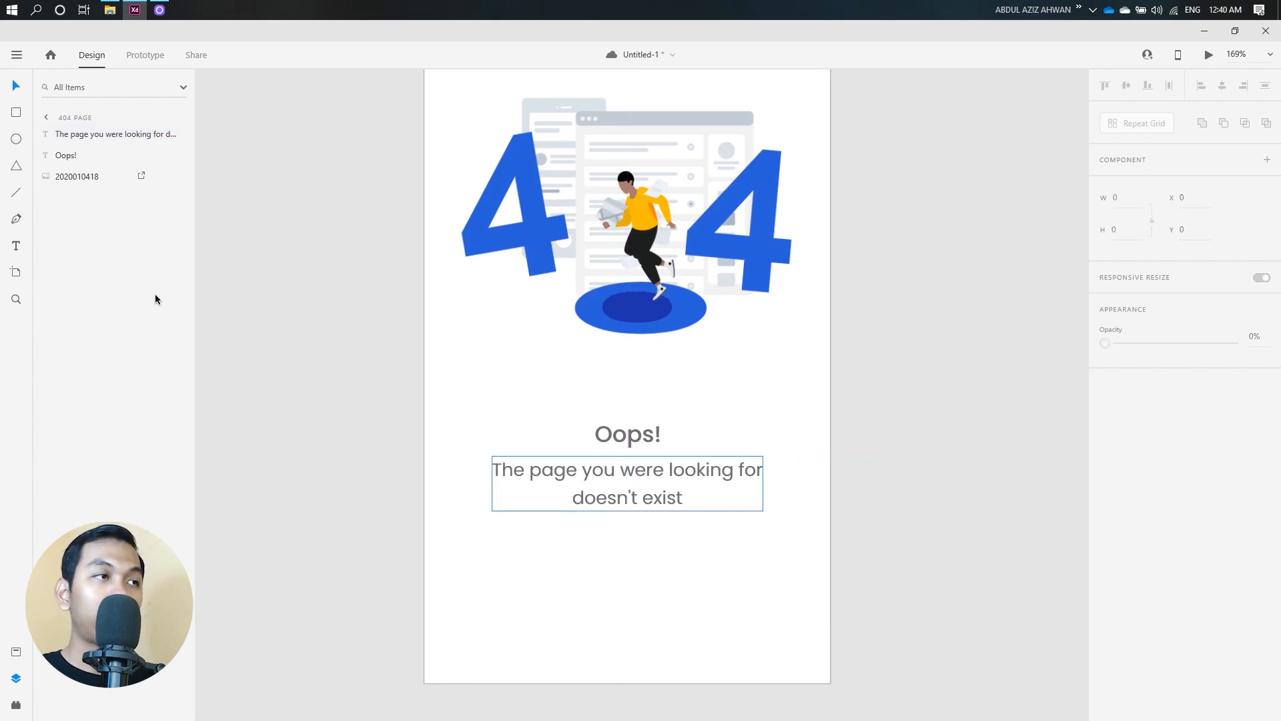
# - Draw a 240 by 40 rectangle below the message at X 60, Y 528, matching the message's width
pyautogui.click(16, 114)
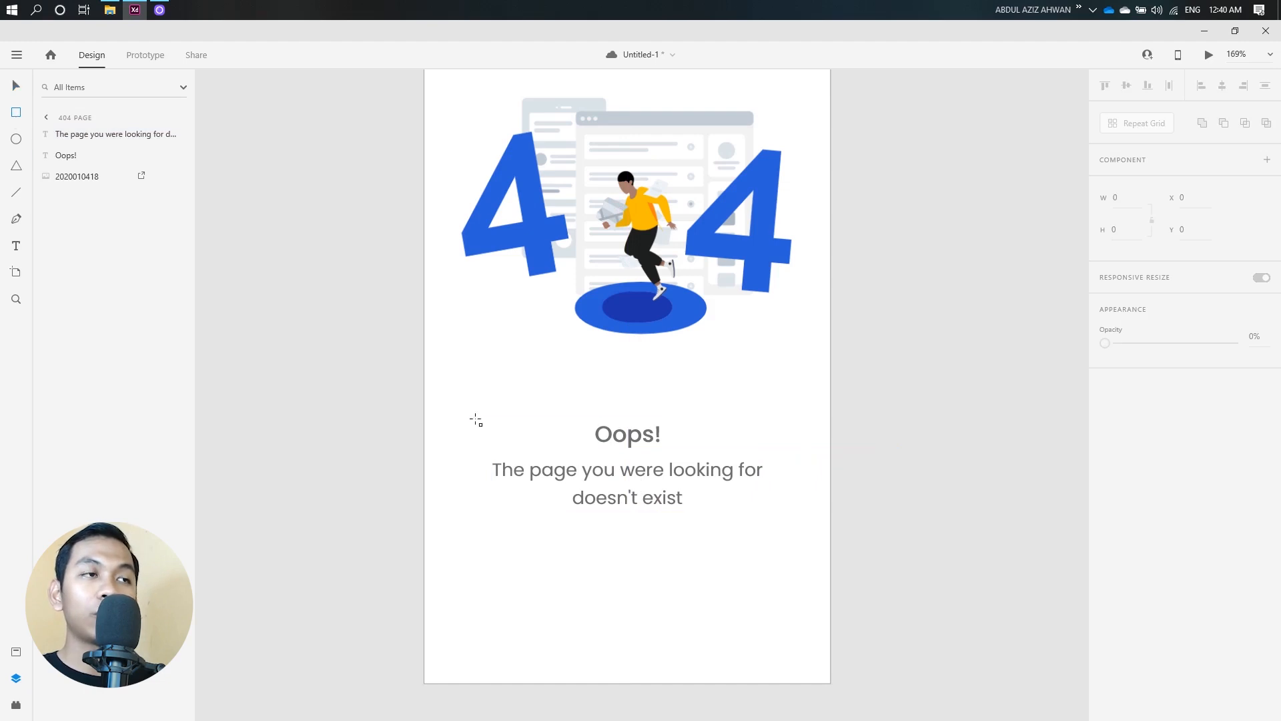
pyautogui.scroll(1, 529, 551)
pyautogui.scroll(-2, 488, 528)
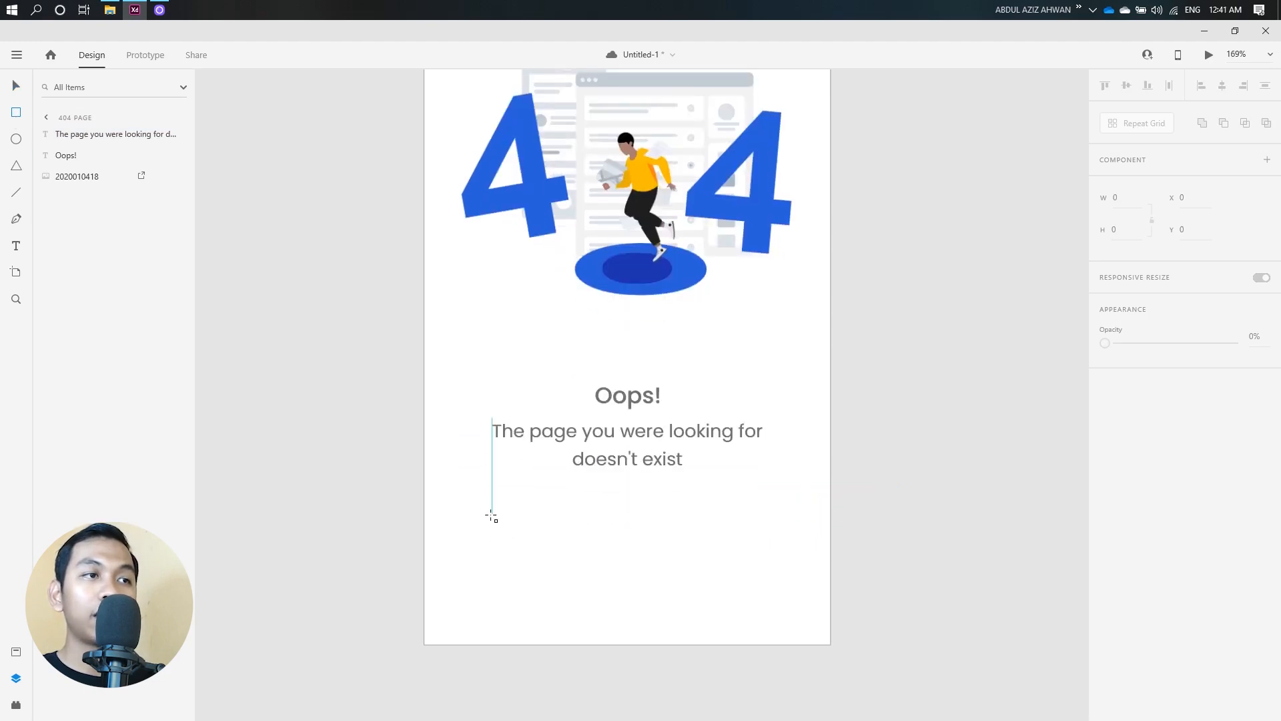
pyautogui.moveTo(492, 518)
pyautogui.mouseDown()
pyautogui.moveTo(514, 560)
pyautogui.moveTo(646, 586)
pyautogui.moveTo(754, 586)
pyautogui.moveTo(781, 568)
pyautogui.moveTo(762, 564)
pyautogui.mouseUp()
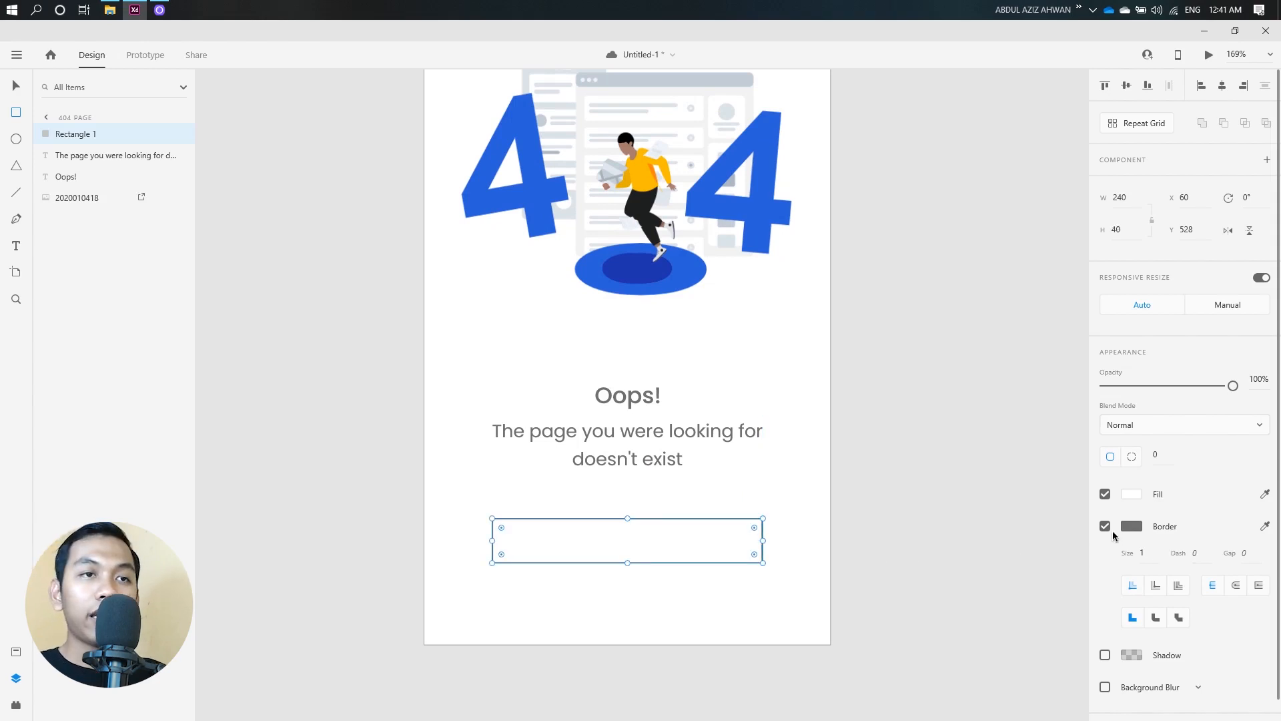
# - Remove the rectangle's border and fill it with pink #F43C89
pyautogui.click(1106, 526)
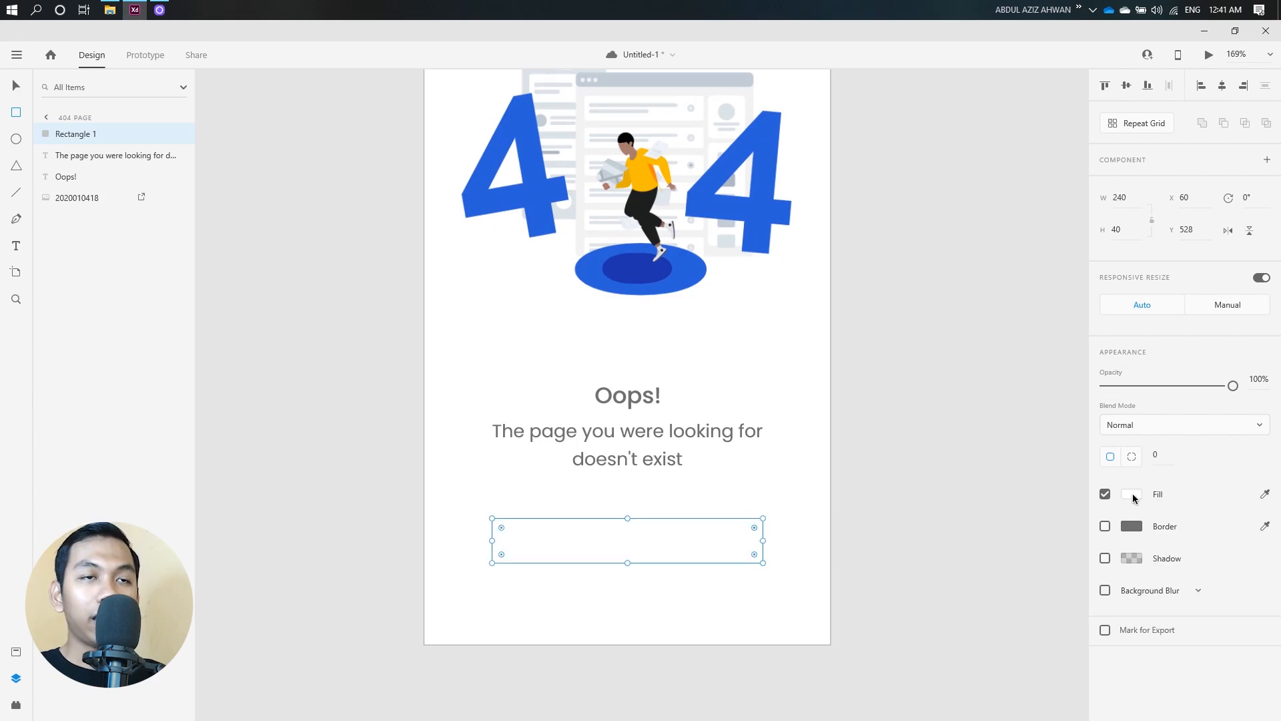
pyautogui.click(1133, 495)
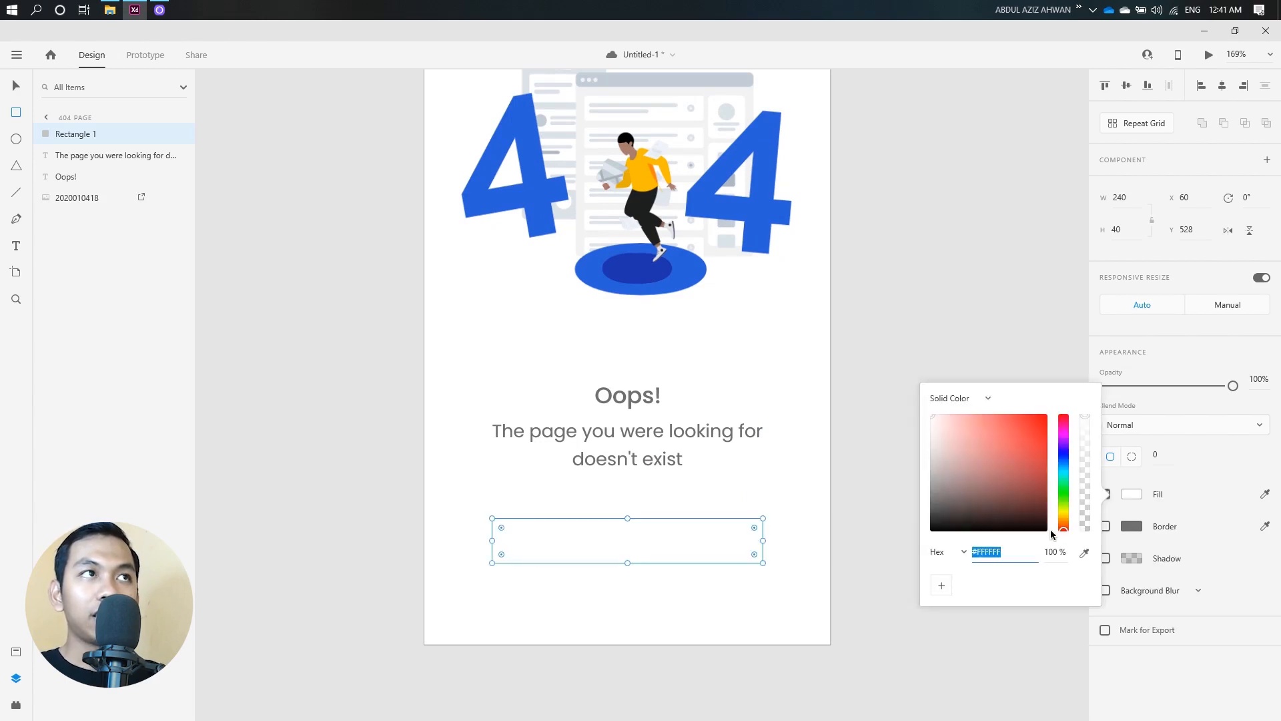
pyautogui.write('f43c89')
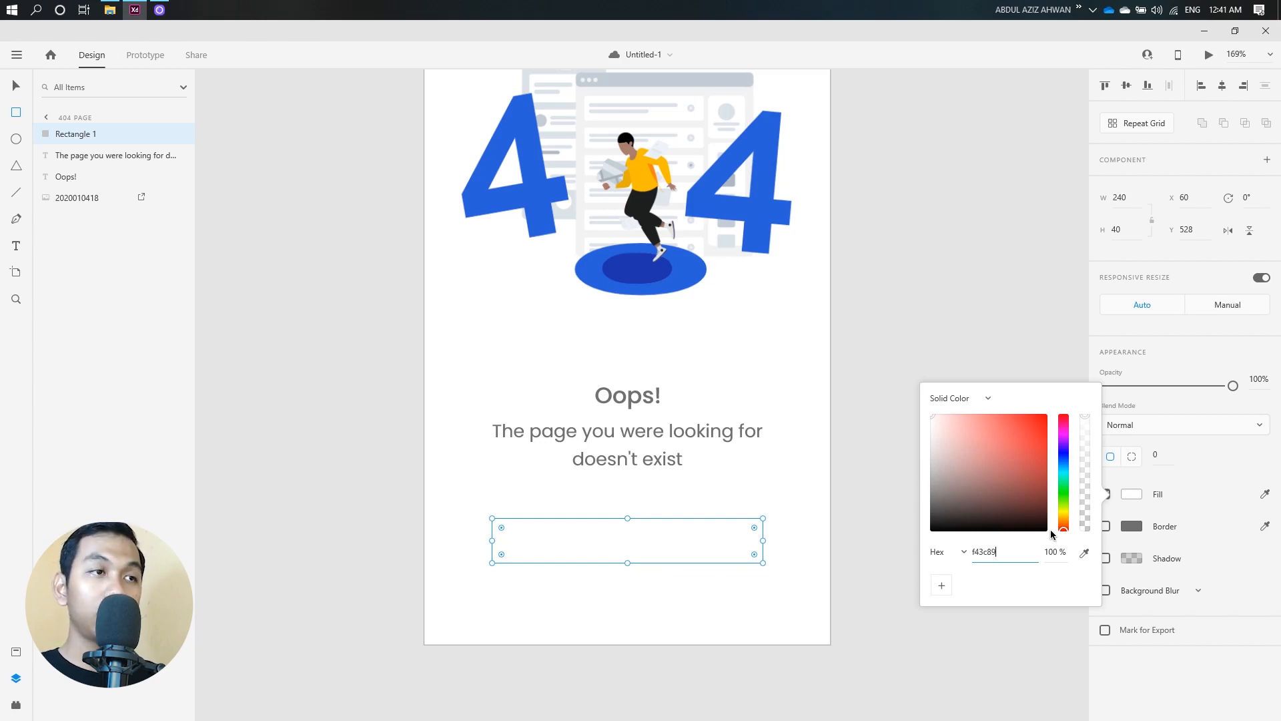
pyautogui.press('Return')
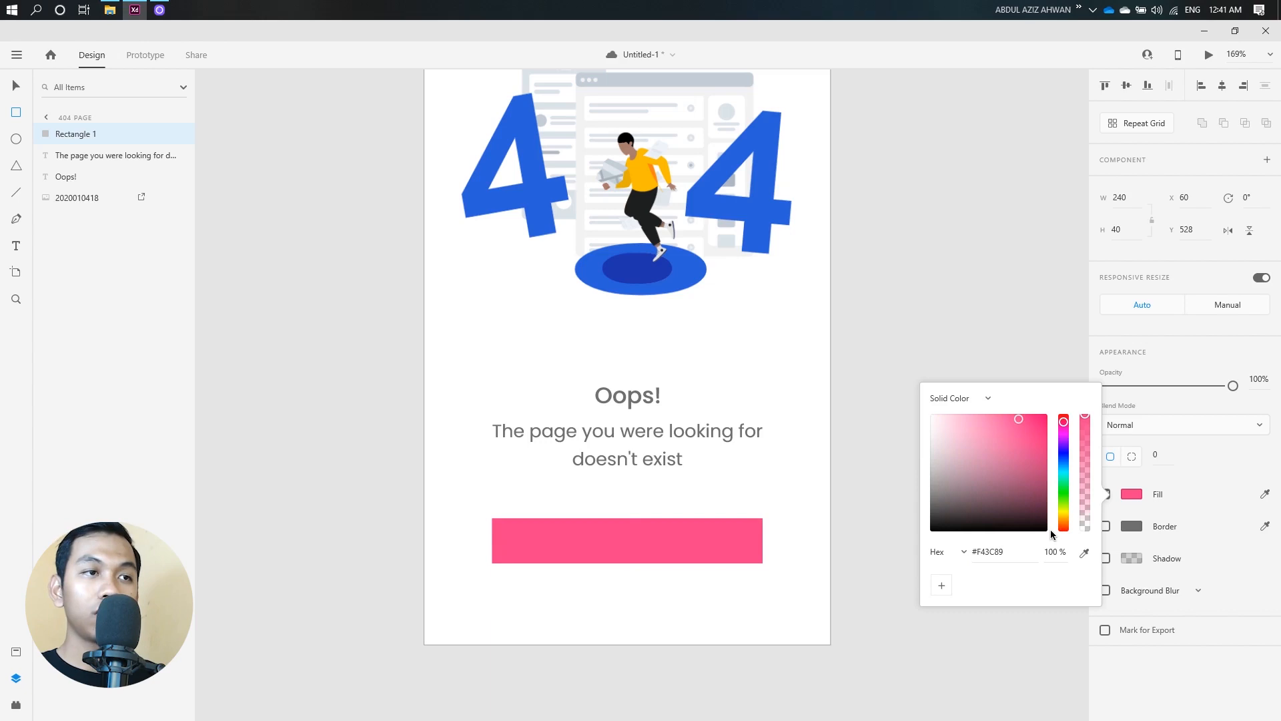
pyautogui.click(1199, 466)
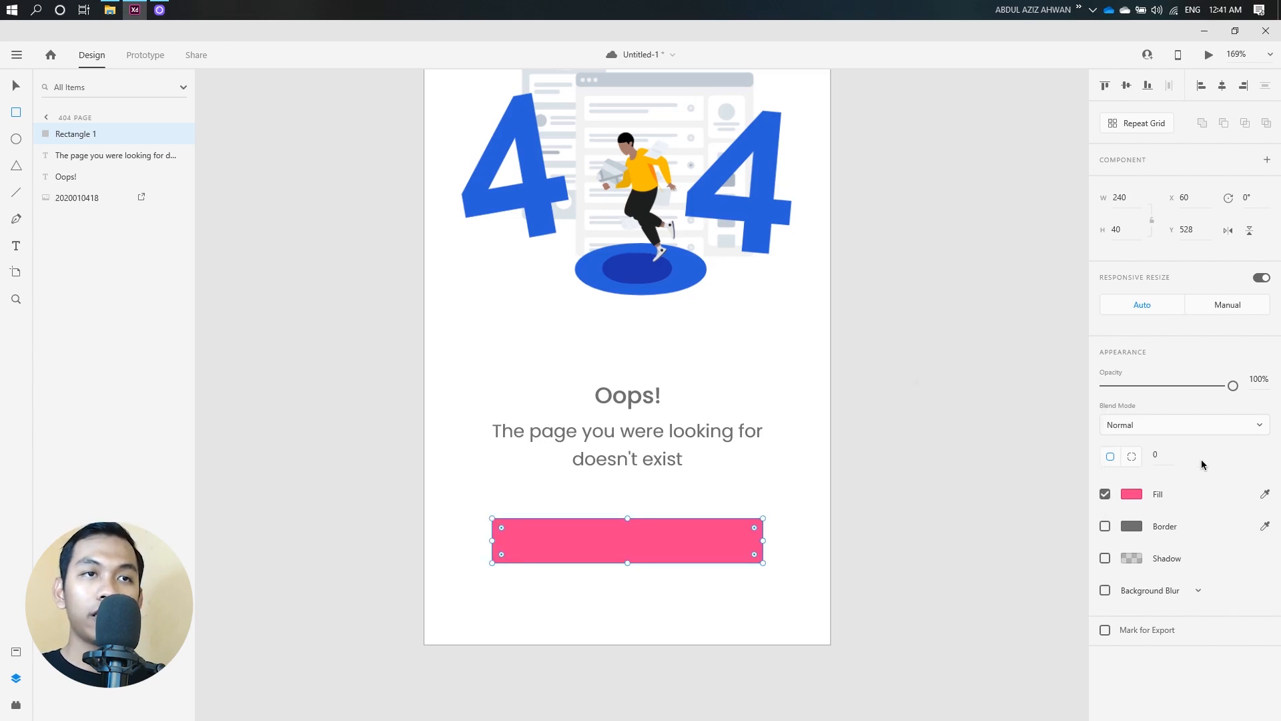
# - Set the pink rectangle's corner radius to 4 and save the document
pyautogui.click(1155, 454)
pyautogui.moveTo(1157, 454); pyautogui.dragTo(1150, 460)
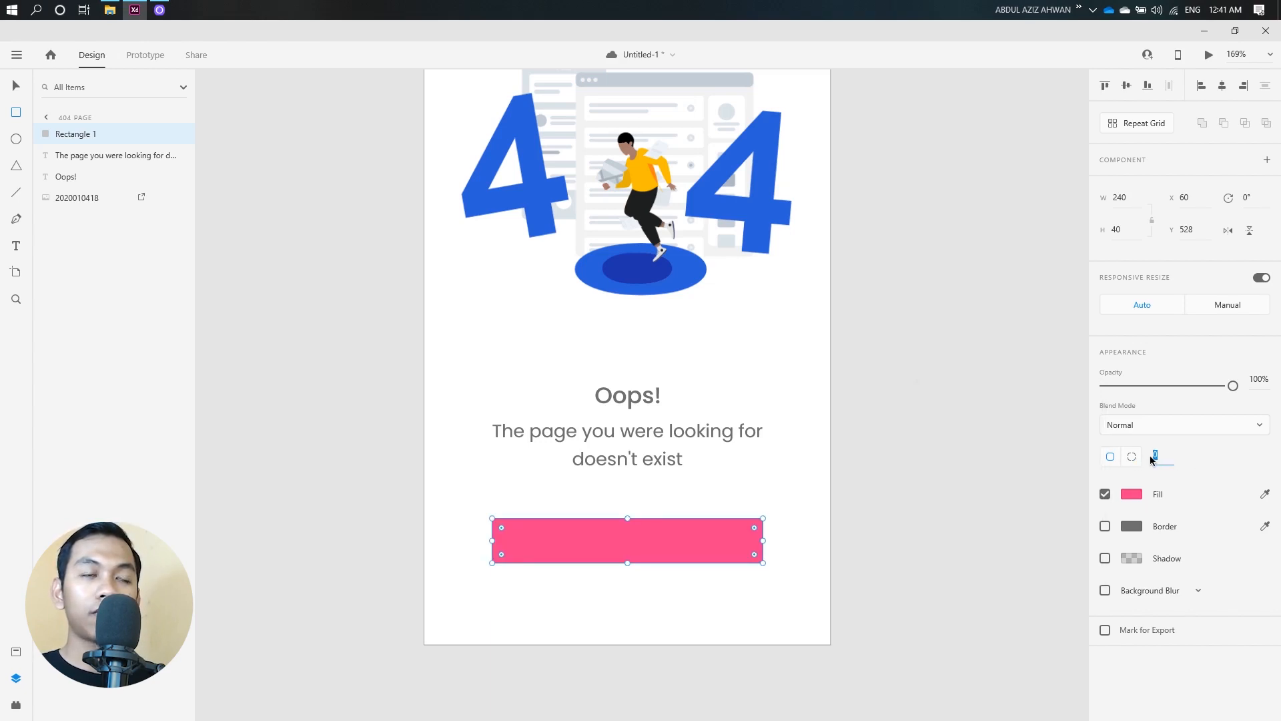
pyautogui.hotkey('ctrl', 's')
pyautogui.press('Return')
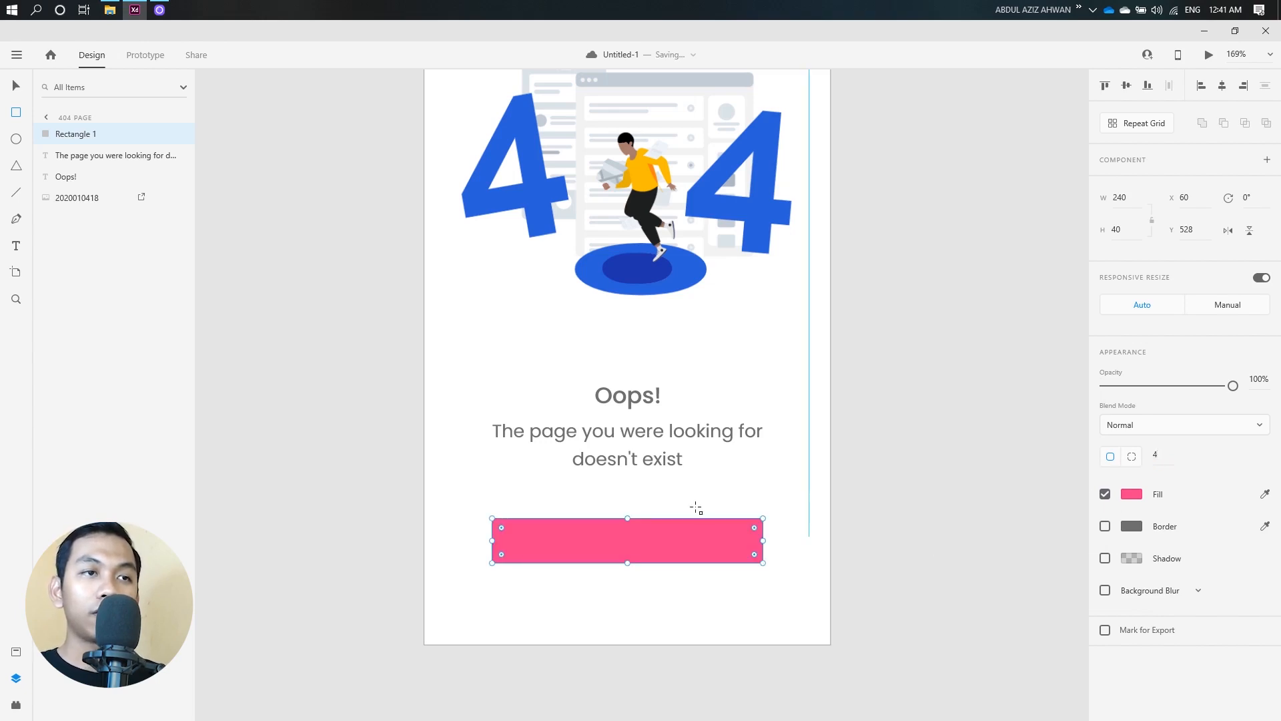
pyautogui.click(16, 85)
pyautogui.scroll(1, 726, 573)
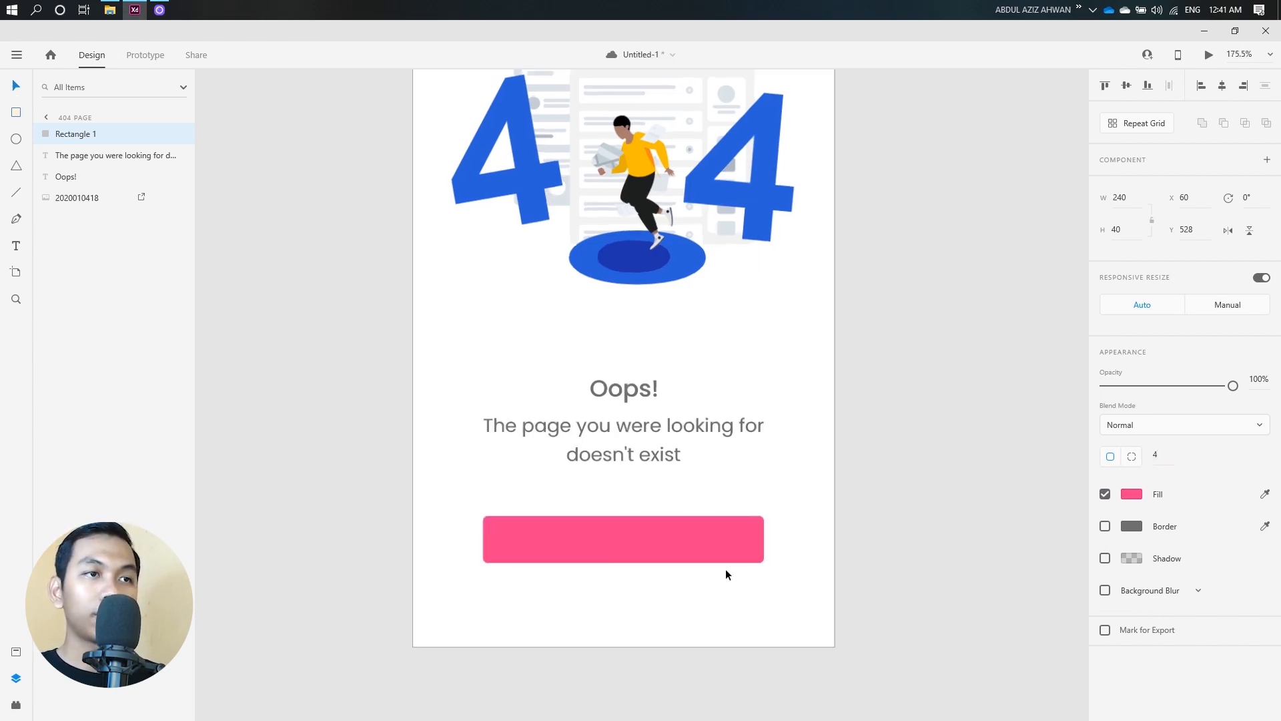
pyautogui.scroll(5, 784, 486)
pyautogui.scroll(-3, 861, 494)
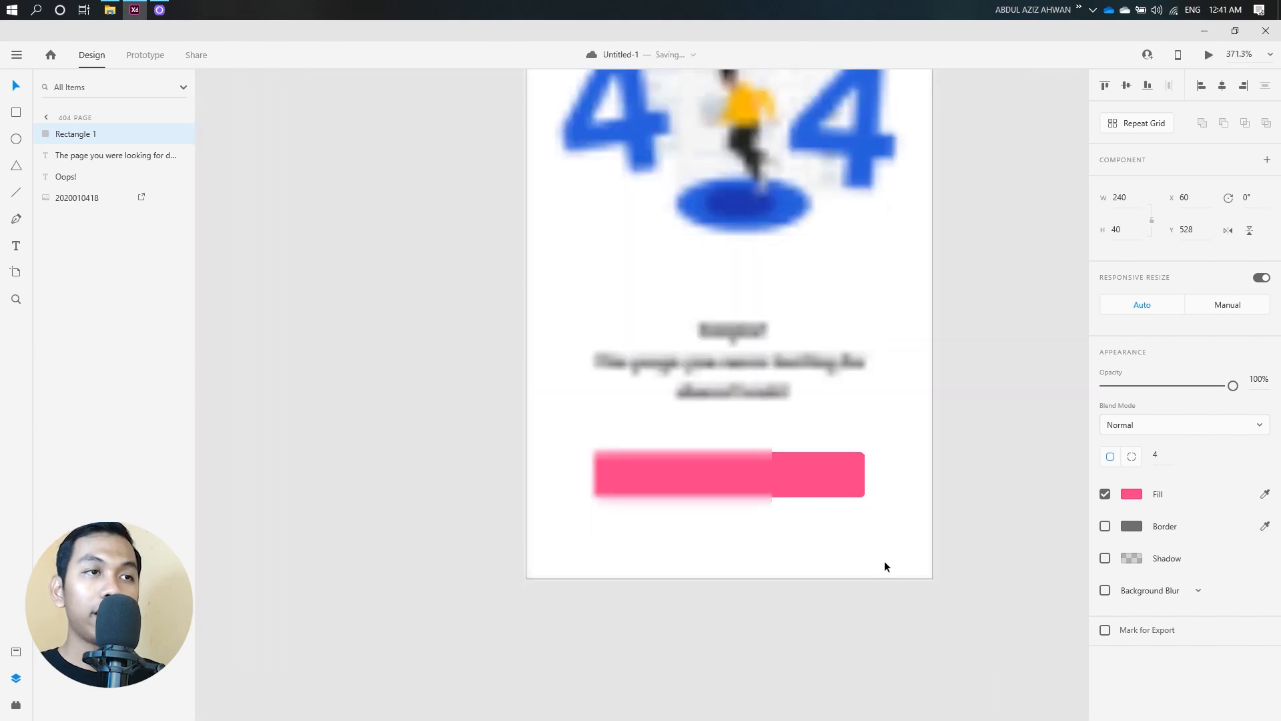
pyautogui.click(971, 485)
# - Duplicate the "Oops!" text, place the copy at X 227, Y 505 and put it above the rectangle in the layer order
pyautogui.scroll(2, 834, 471)
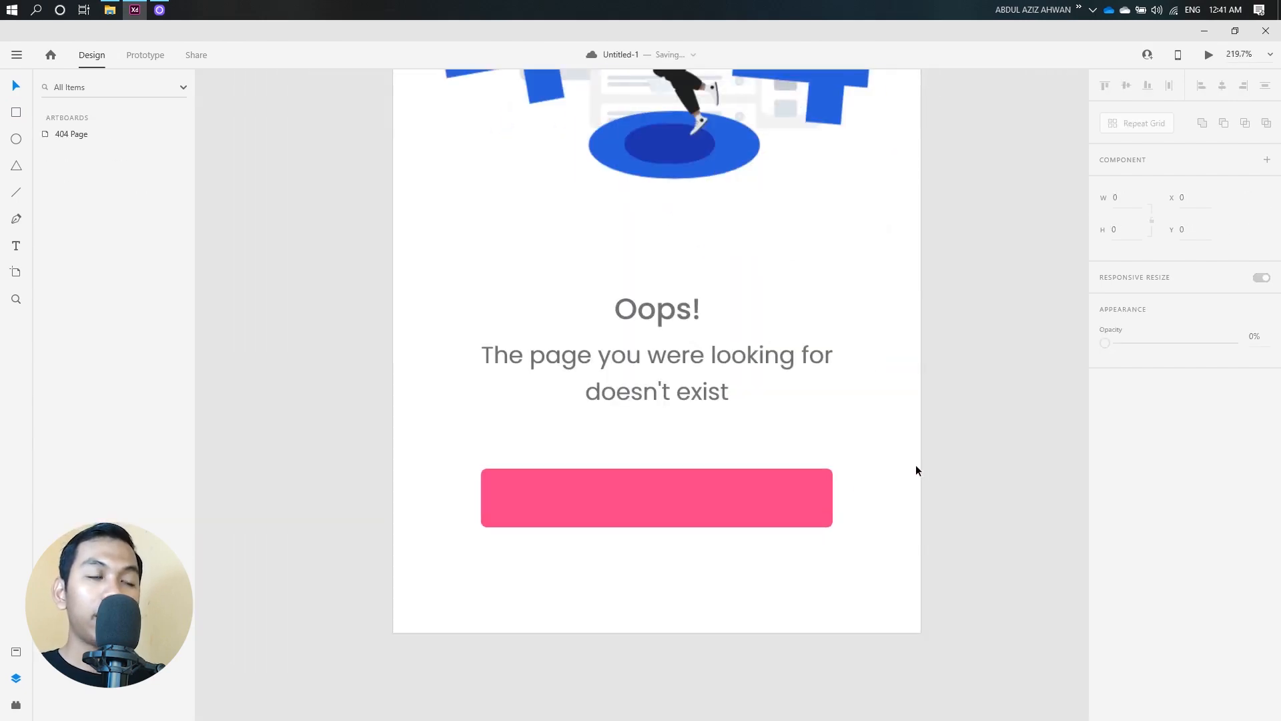
pyautogui.click(694, 321)
pyautogui.click(686, 365)
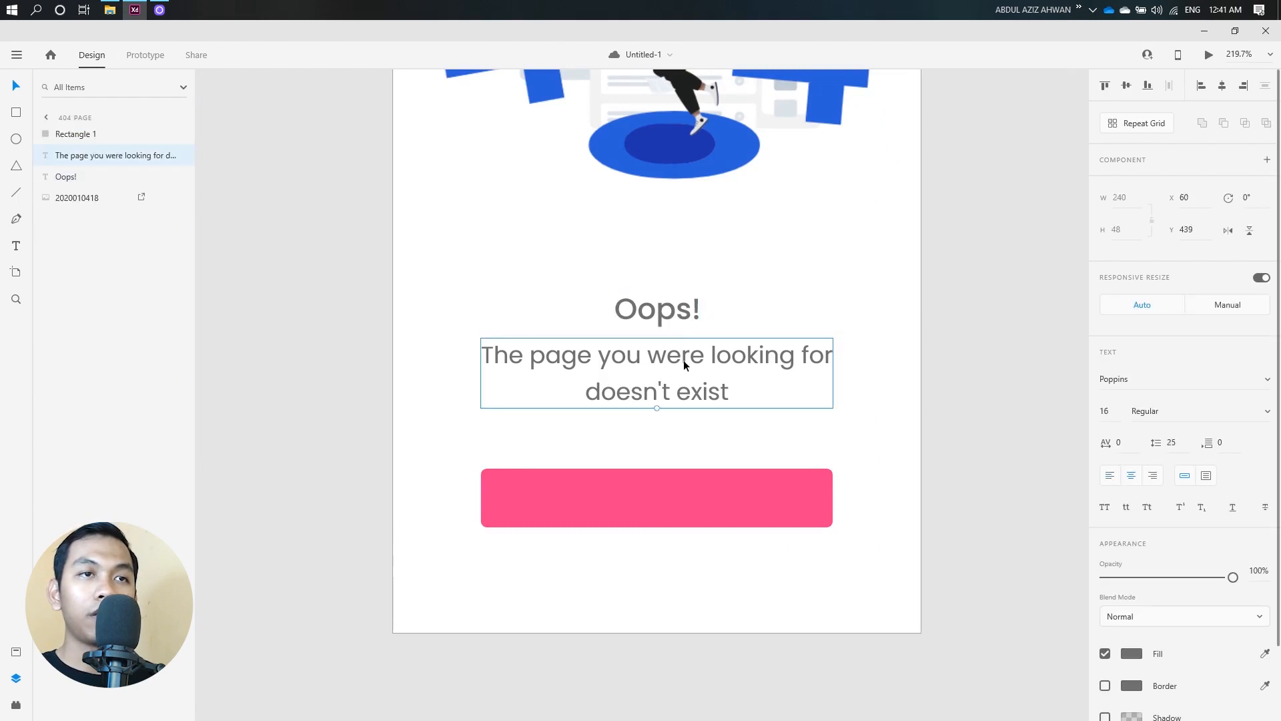
pyautogui.click(678, 295)
pyautogui.hotkey('ctrl', 'd')
pyautogui.moveTo(674, 296); pyautogui.dragTo(652, 503)
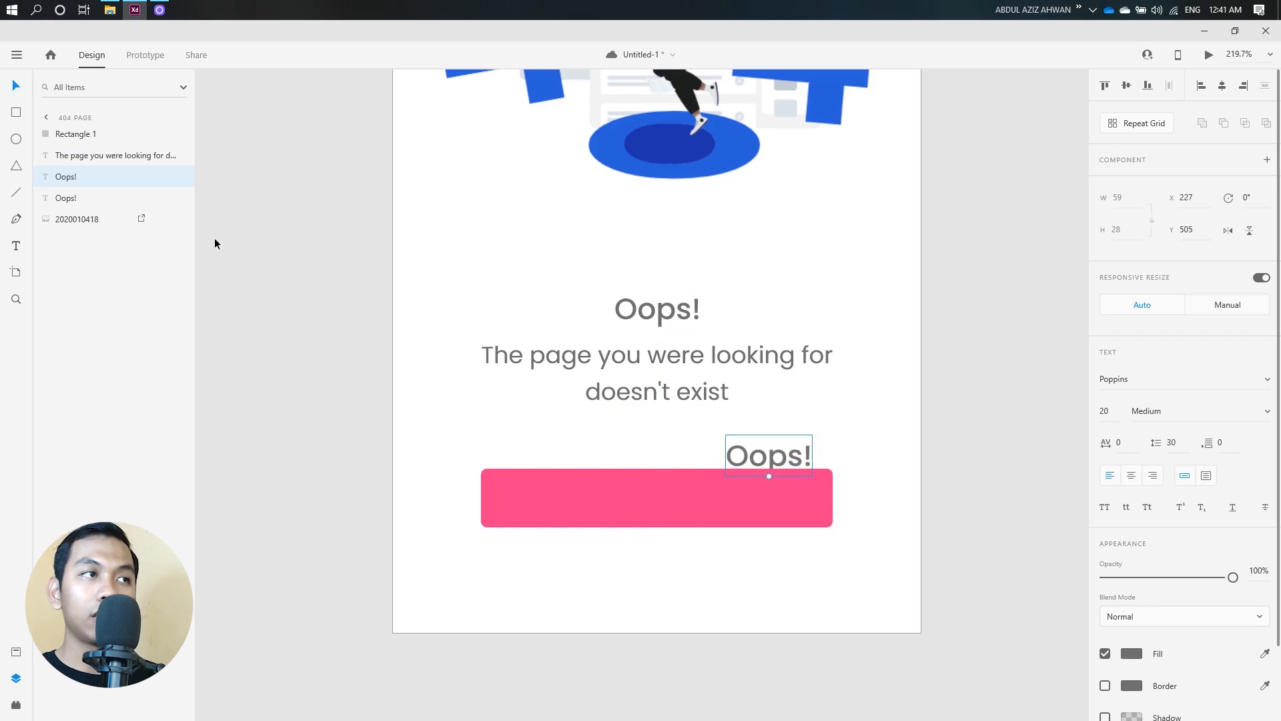
pyautogui.moveTo(88, 176); pyautogui.dragTo(73, 134)
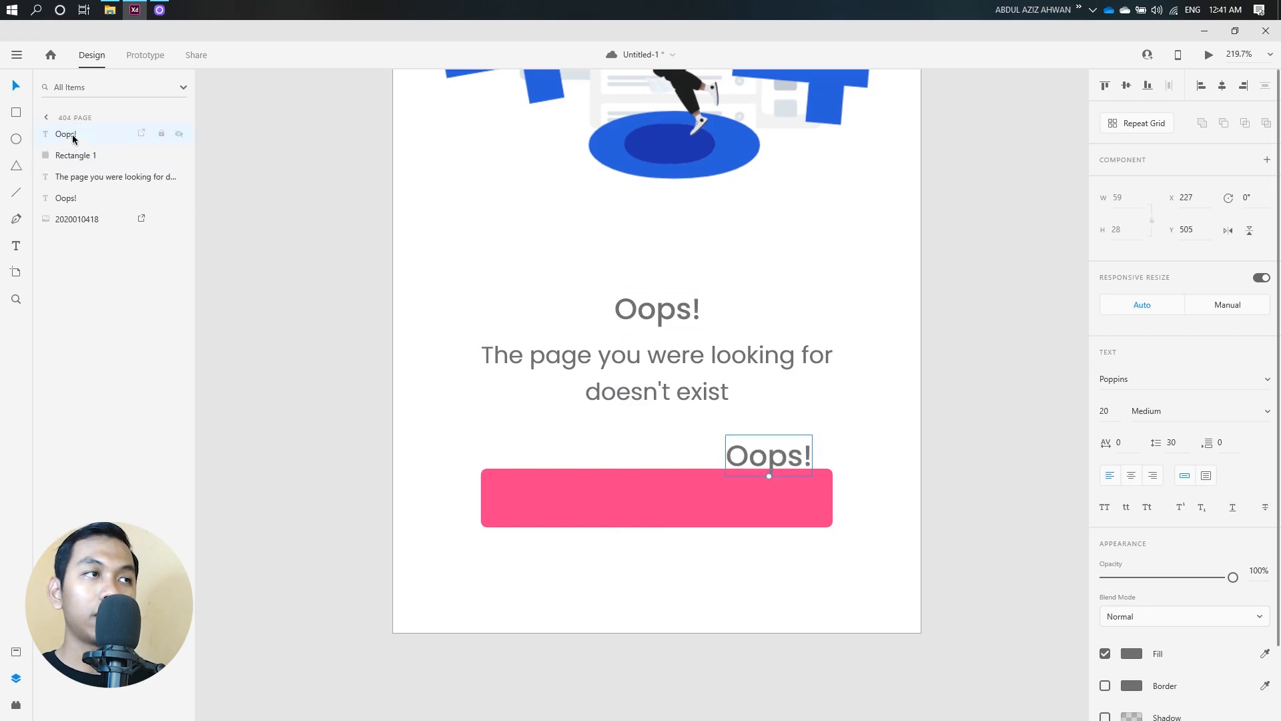
pyautogui.click(73, 154)
pyautogui.click(75, 134)
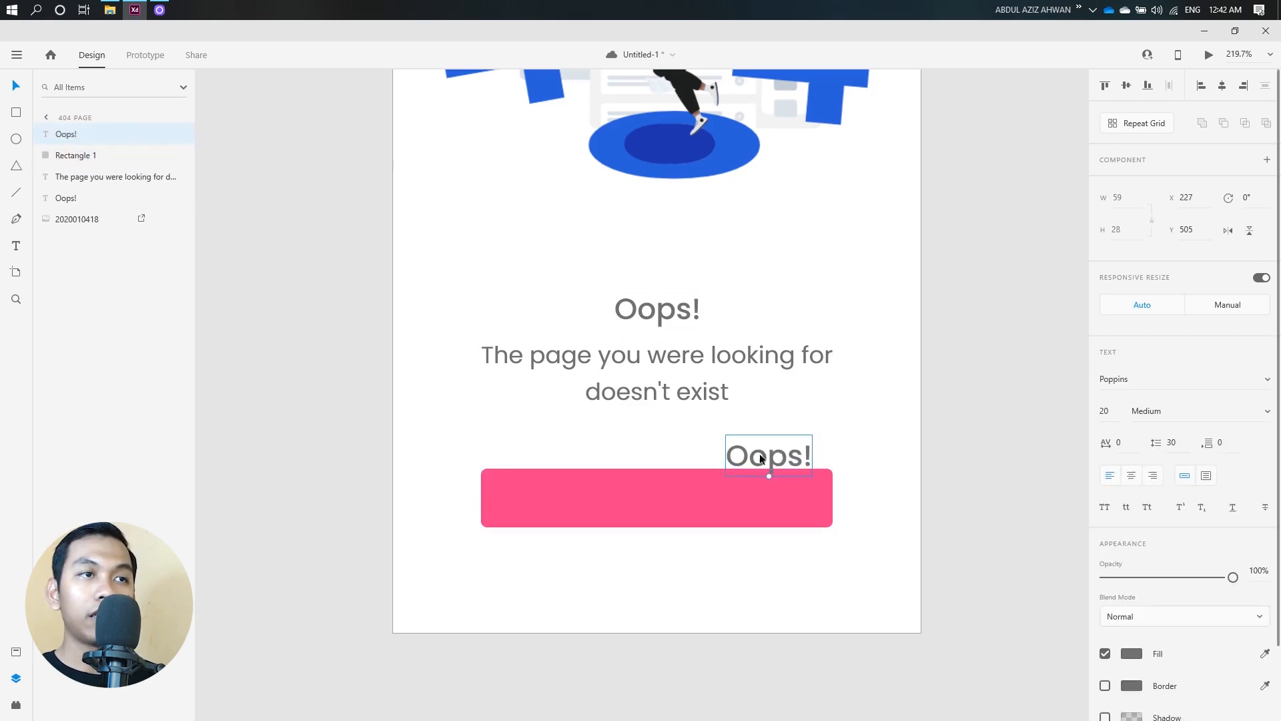
# - Replace the wording of the copied "Oops!" text with "Go to Home"
pyautogui.doubleClick(777, 457)
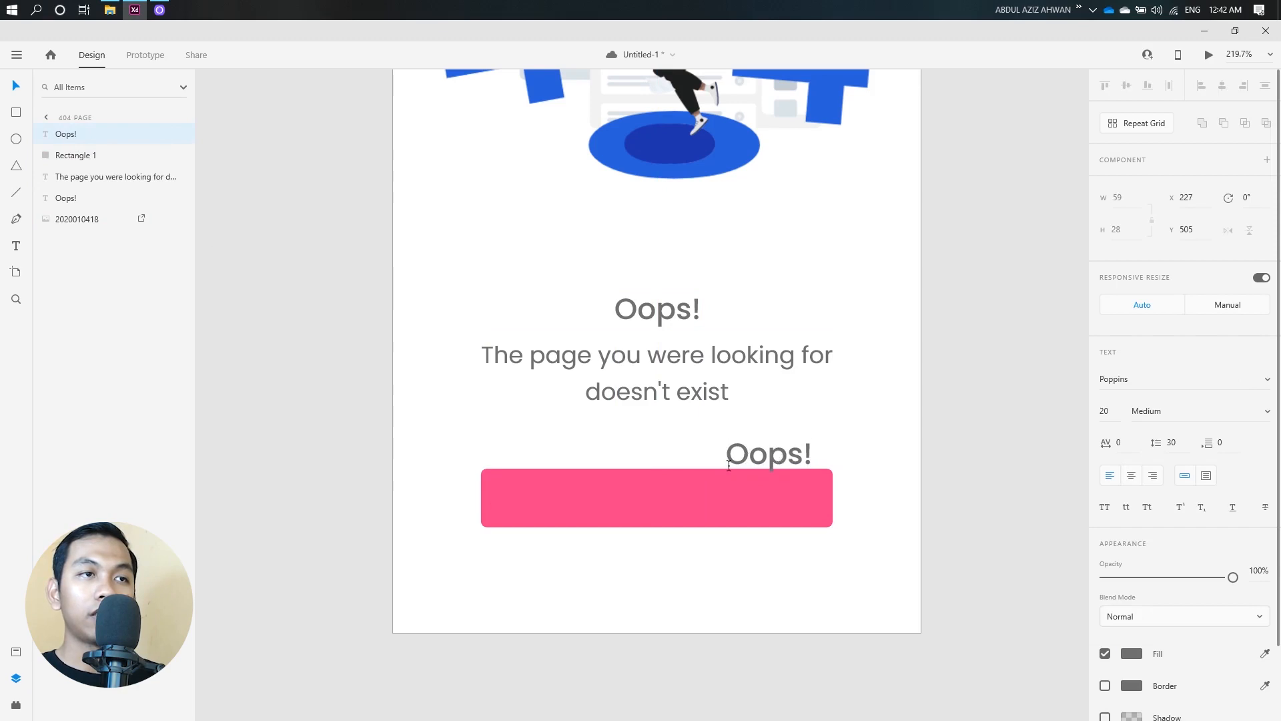
pyautogui.doubleClick(784, 461)
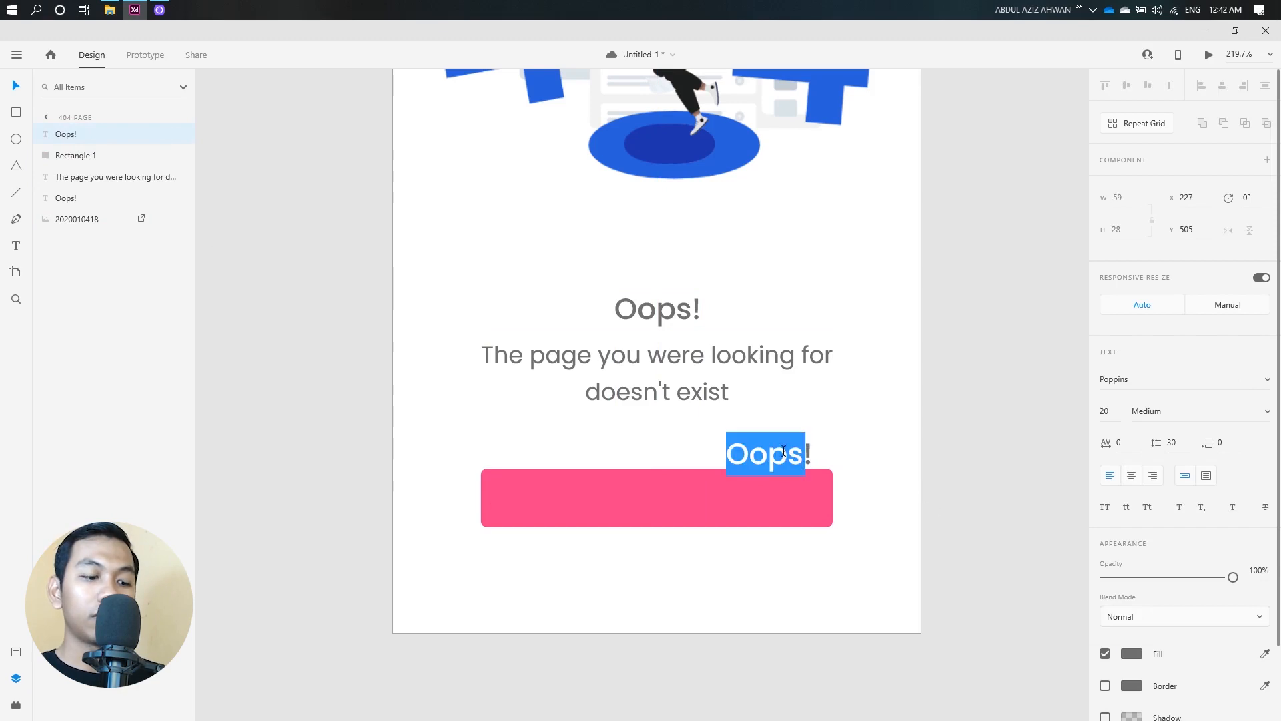
pyautogui.hotkey('ctrl', 'a')
pyautogui.write('G')
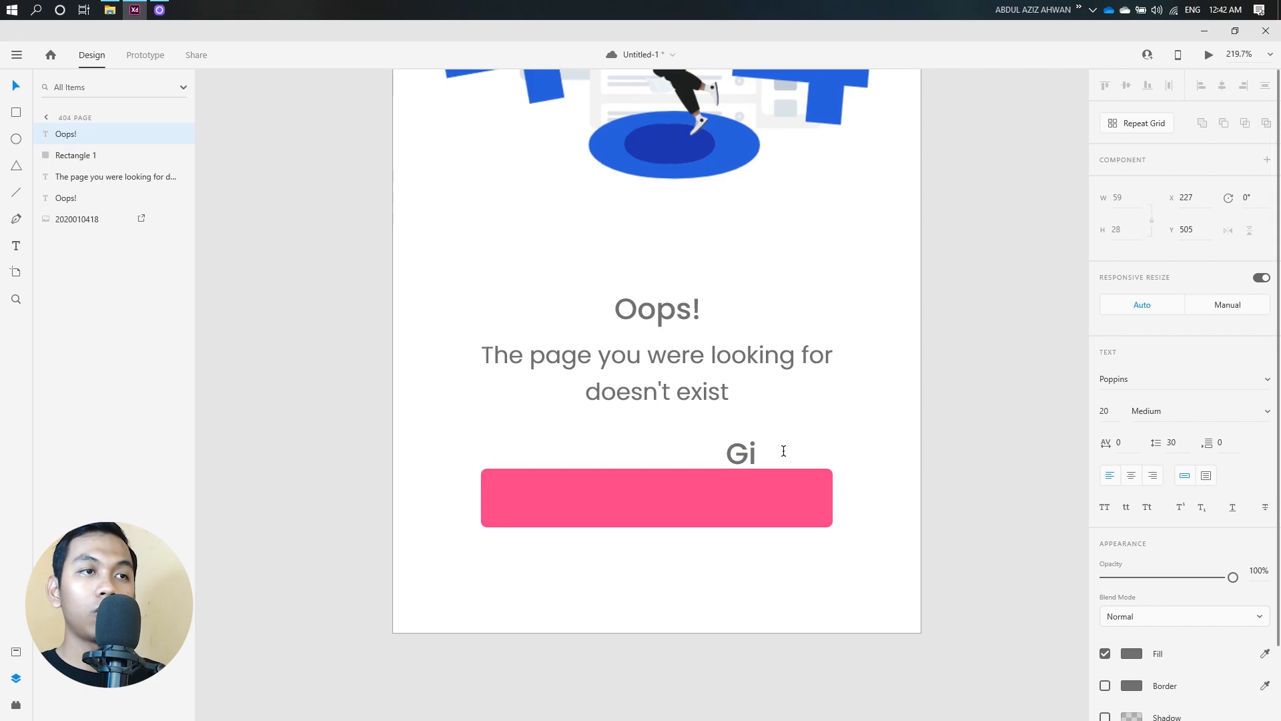
pyautogui.write('o to H')
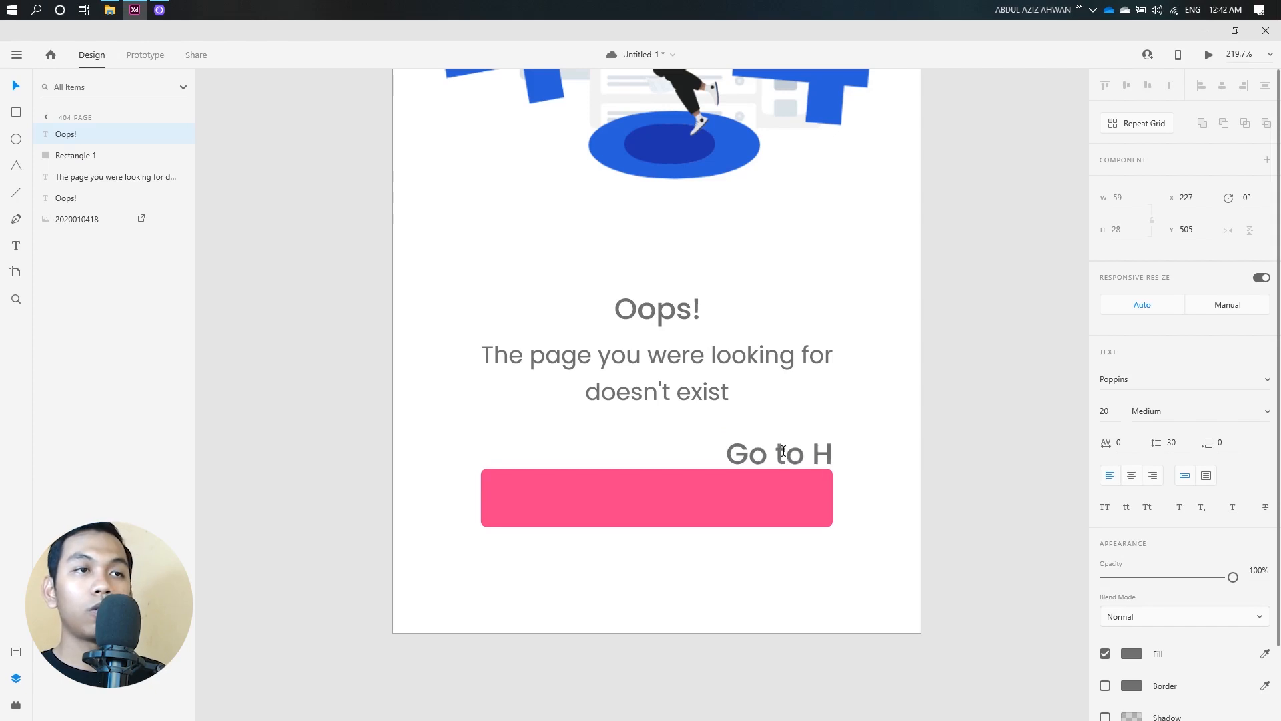
pyautogui.write('ome')
# - Set the "Go to Home" text's fill to white #FFFFFF by sampling the artboard background
pyautogui.hotkey('ctrl', 'a')
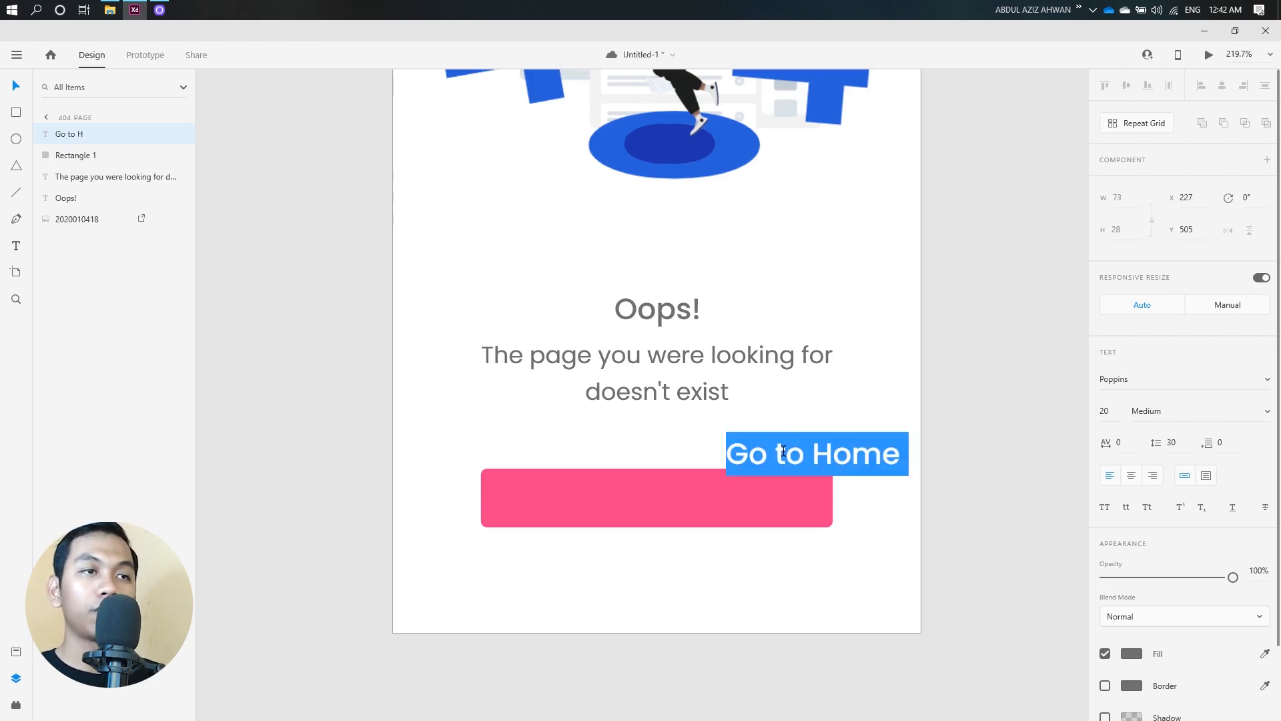
pyautogui.click(1129, 654)
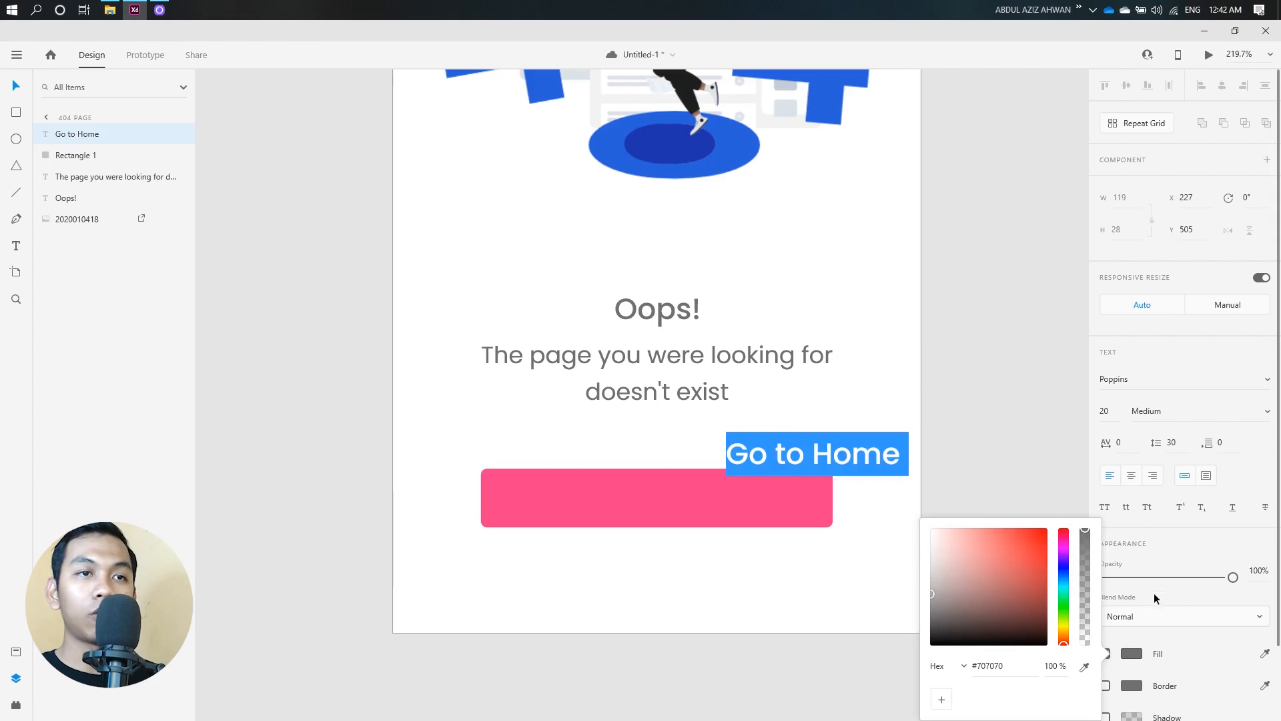
pyautogui.click(1260, 656)
pyautogui.click(868, 490)
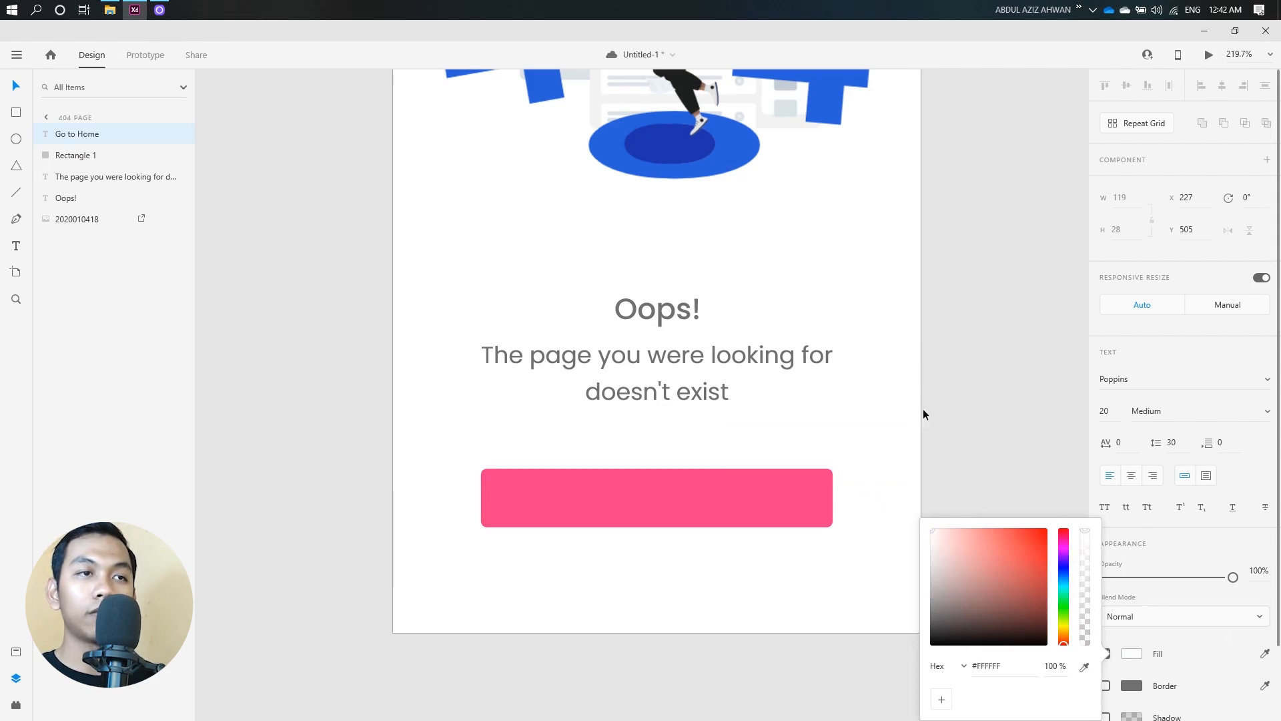
# - Centre the "Go to Home" text on the pink rectangle at X 121, Y 534
pyautogui.click(81, 154)
pyautogui.click(82, 135)
pyautogui.moveTo(787, 456); pyautogui.dragTo(630, 489)
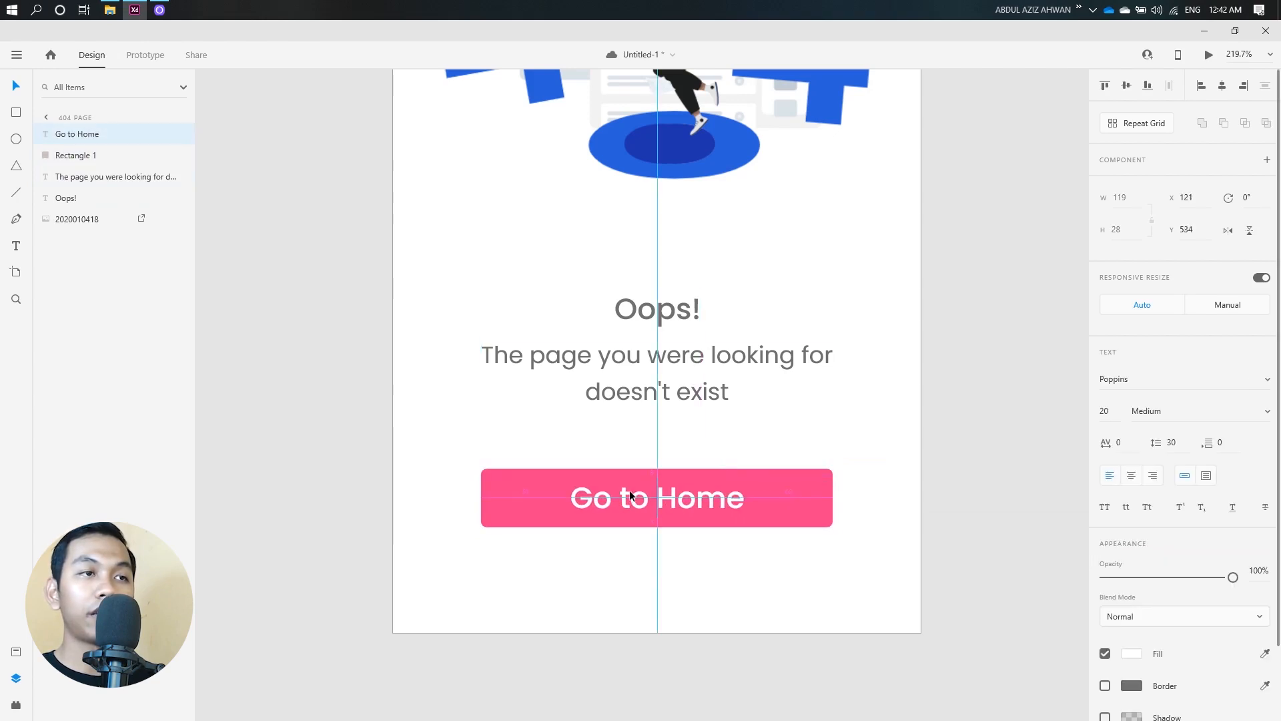
pyautogui.click(972, 473)
# - Move the pink rectangle down to 64 px below the message and re-centre the "Go to Home" label on it
pyautogui.moveTo(810, 492); pyautogui.dragTo(810, 523)
pyautogui.click(706, 501)
pyautogui.moveTo(707, 508); pyautogui.dragTo(707, 526)
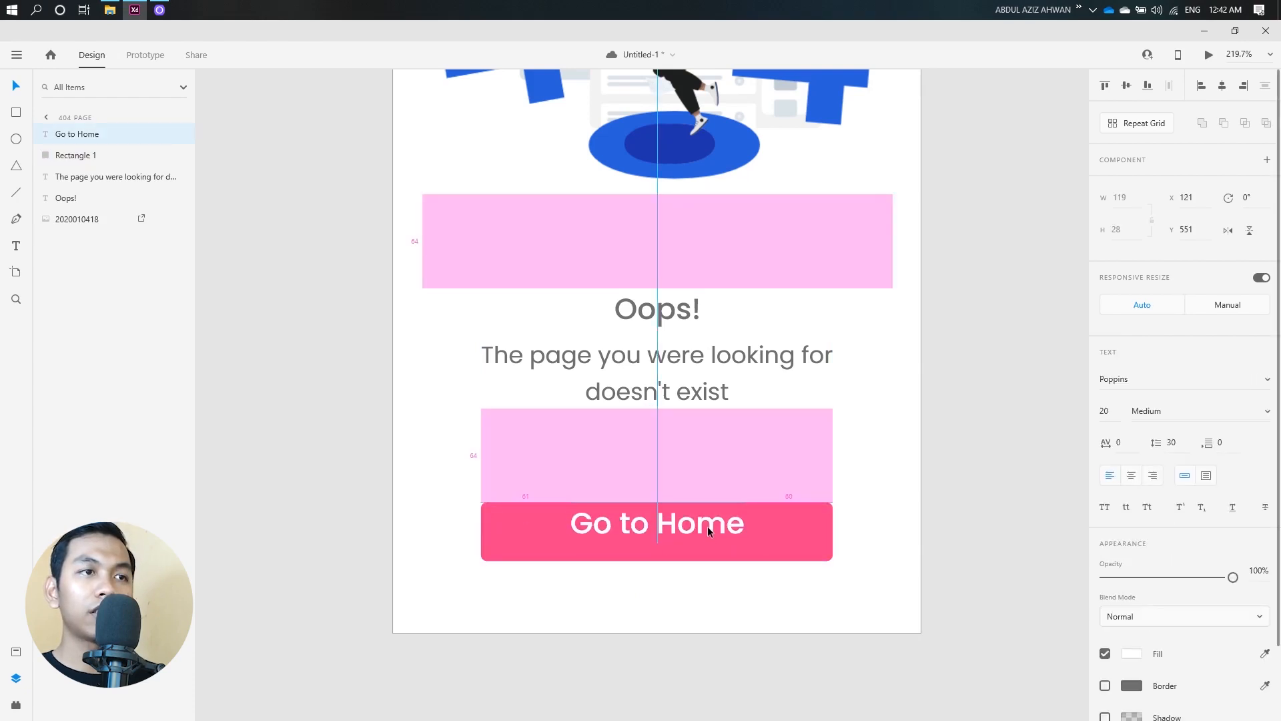
pyautogui.moveTo(707, 528); pyautogui.dragTo(707, 534)
pyautogui.click(961, 531)
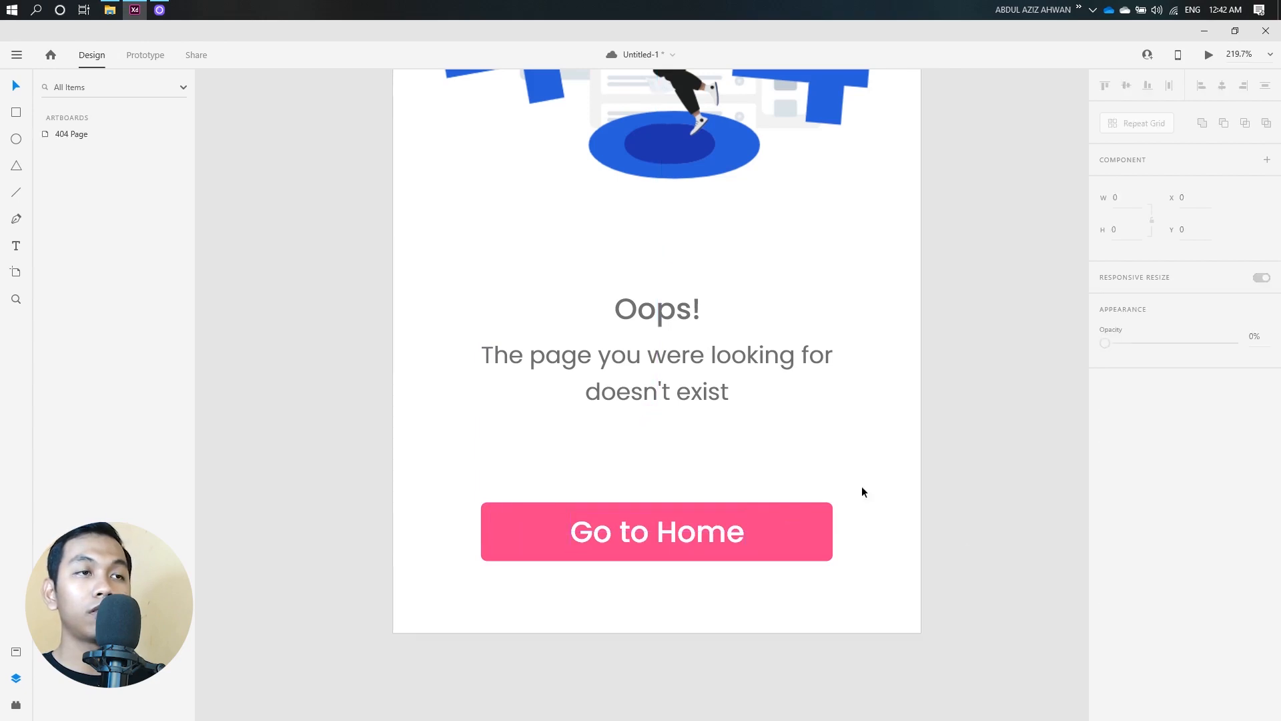
# - Nudge the two-line message to X 61, Y 440
pyautogui.click(690, 372)
pyautogui.keyDown('ctrl'); pyautogui.scroll(2, 671, 347); pyautogui.keyUp('ctrl')
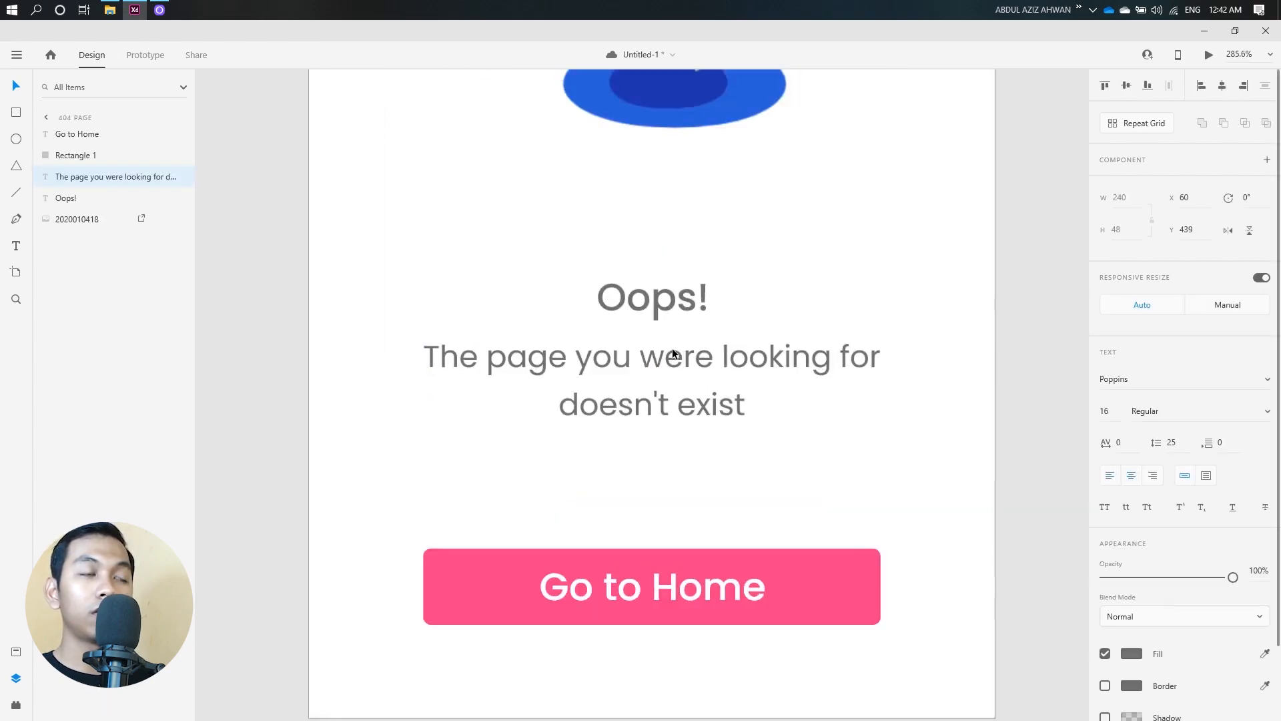
pyautogui.moveTo(673, 356)
pyautogui.mouseDown()
pyautogui.moveTo(672, 335)
pyautogui.moveTo(674, 357)
pyautogui.mouseUp()
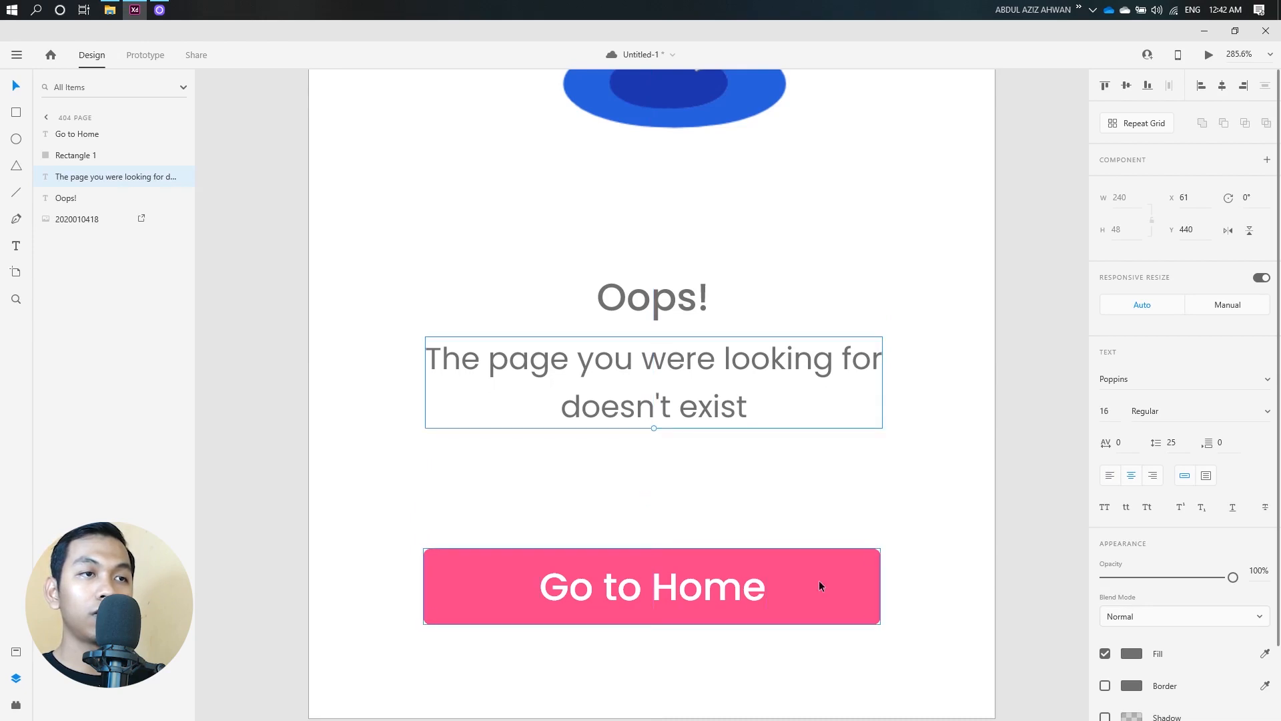
# - Nudge the pink rectangle slightly down and align the "Go to Home" label on it at X 121, Y 558
pyautogui.click(807, 576)
pyautogui.moveTo(807, 576); pyautogui.dragTo(739, 592)
pyautogui.click(739, 587)
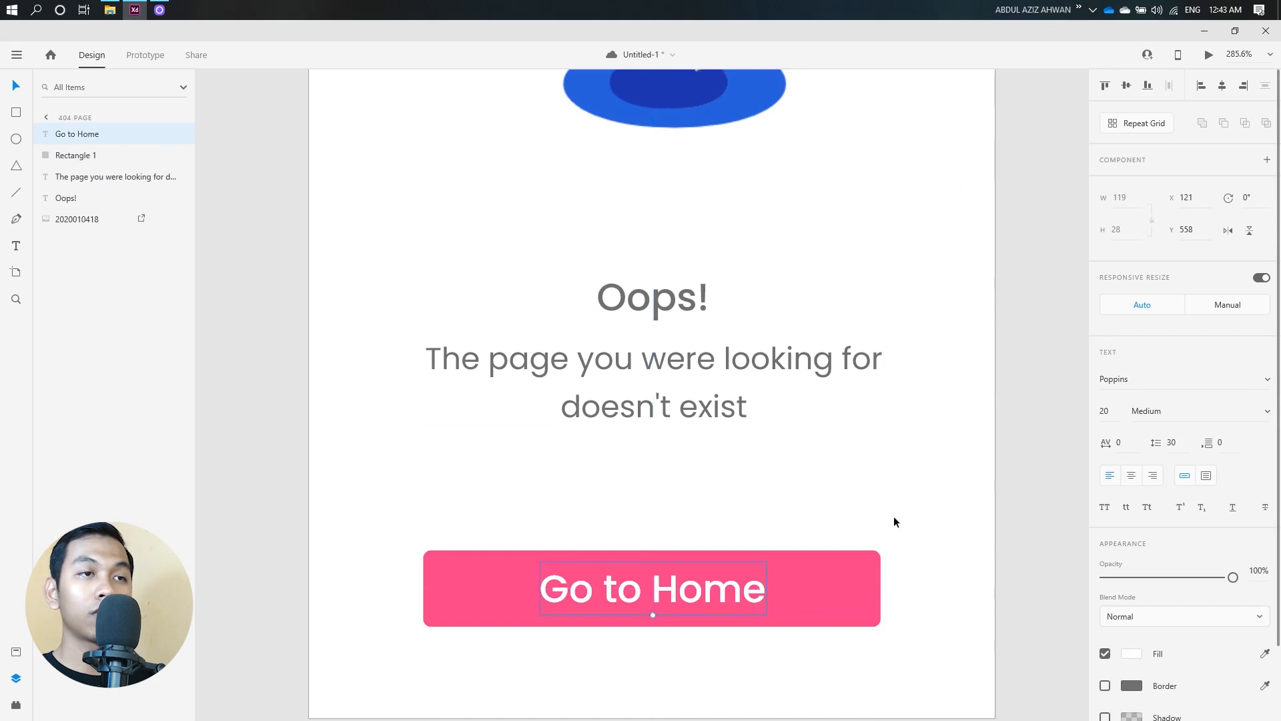
pyautogui.click(874, 502)
pyautogui.hotkey('ctrl', '1')
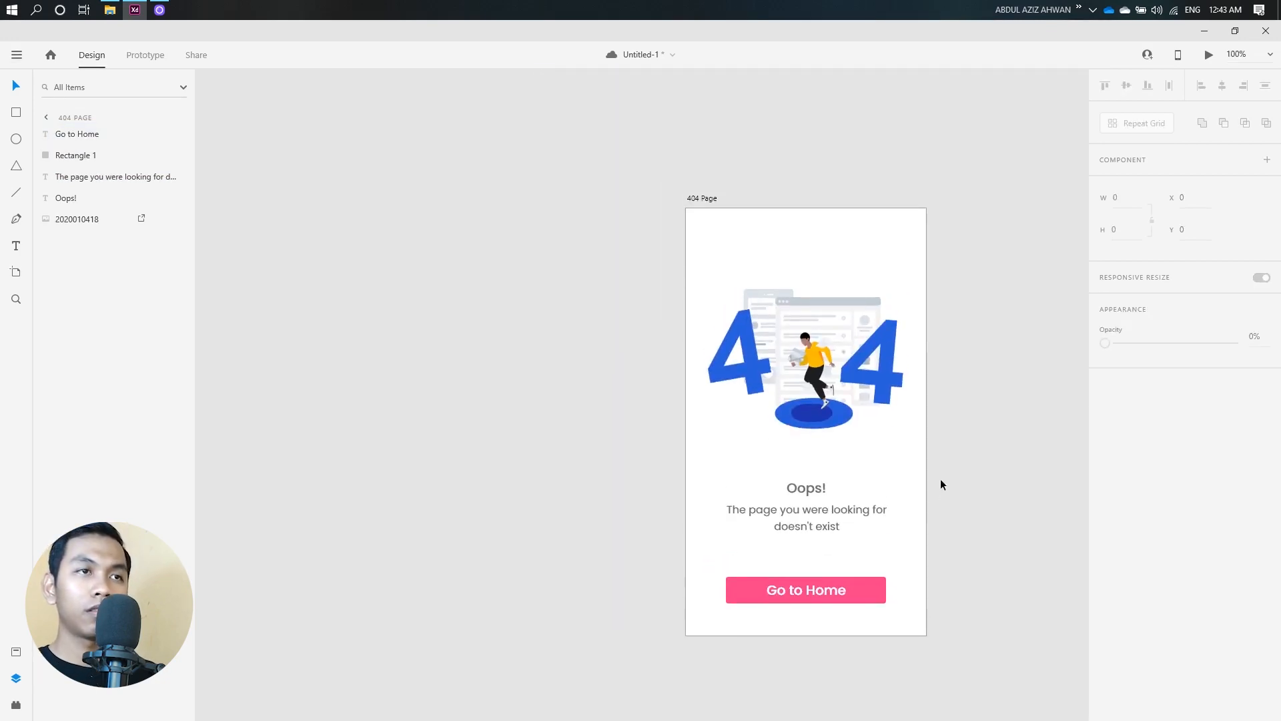
# - Save the 404 page document and clear the selection on the canvas
pyautogui.scroll(1, 959, 491)
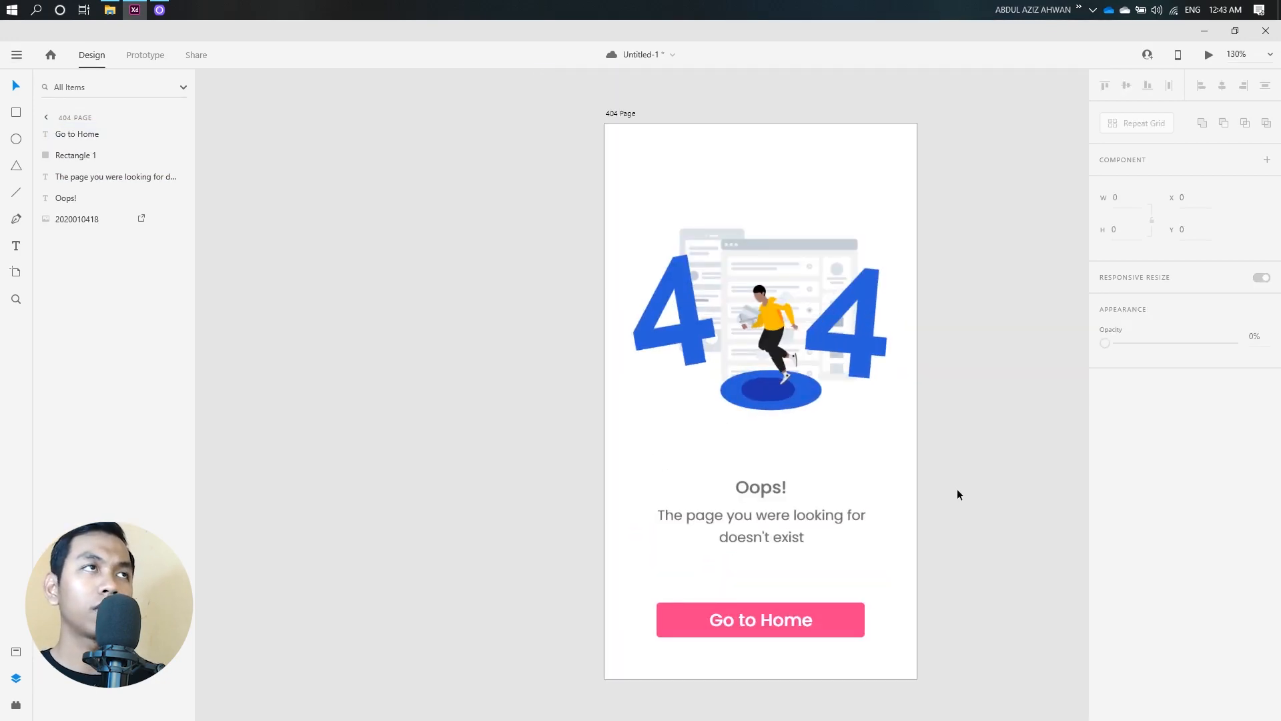
pyautogui.hotkey('ctrl', 's')
pyautogui.click(1011, 344)
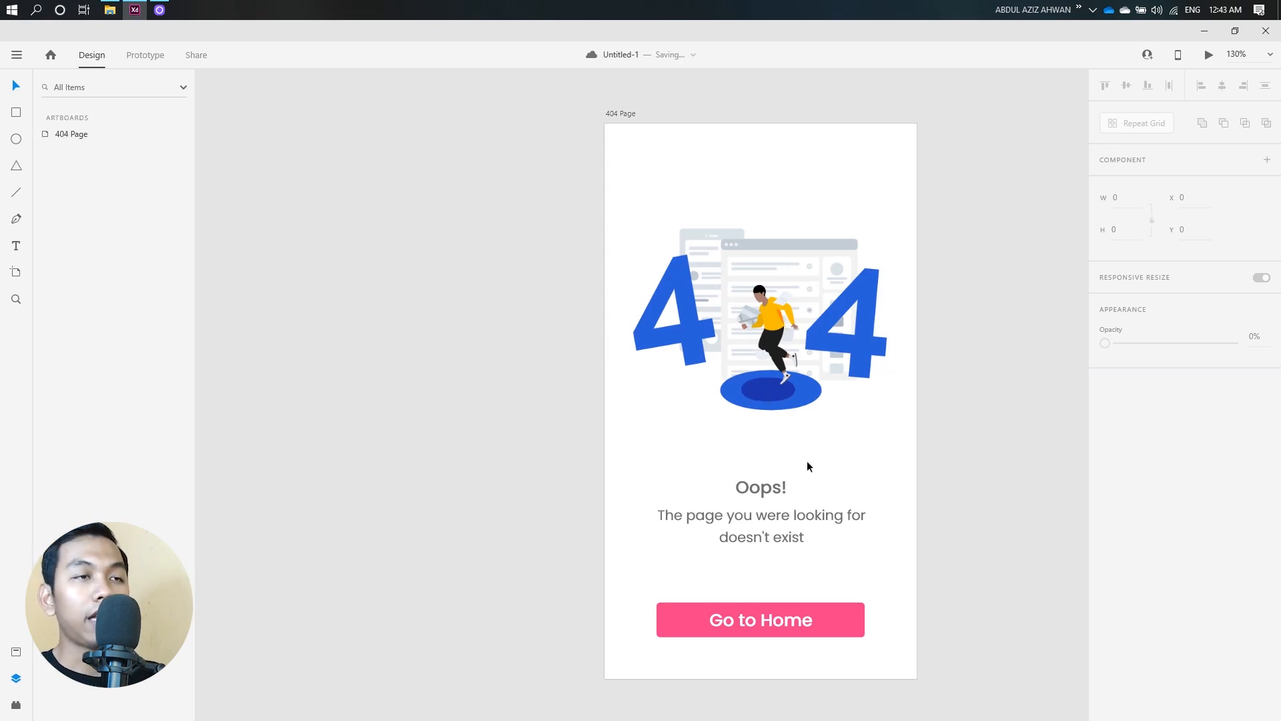
# - Review the 404 page's overall layout, checking the illustration, error message and "Go to Home" button up close and as a whole
pyautogui.scroll(-1, 935, 396)
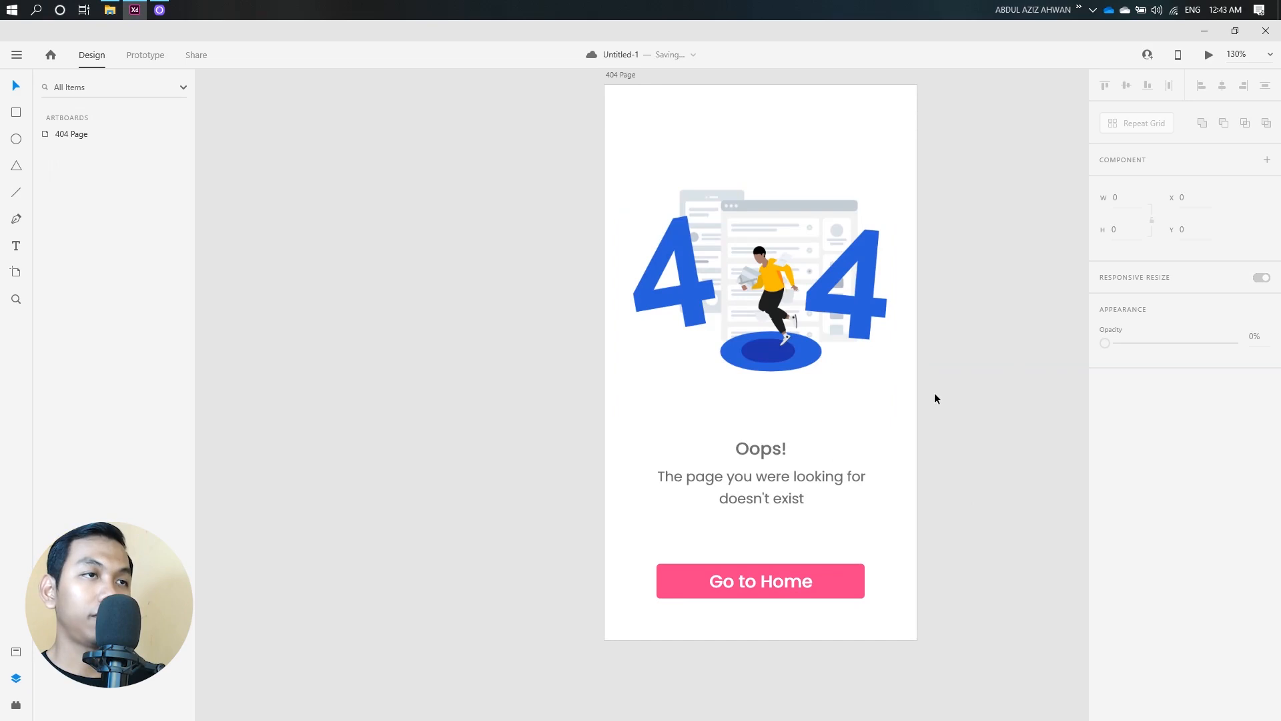
pyautogui.scroll(-3, 924, 399)
pyautogui.scroll(3, 923, 401)
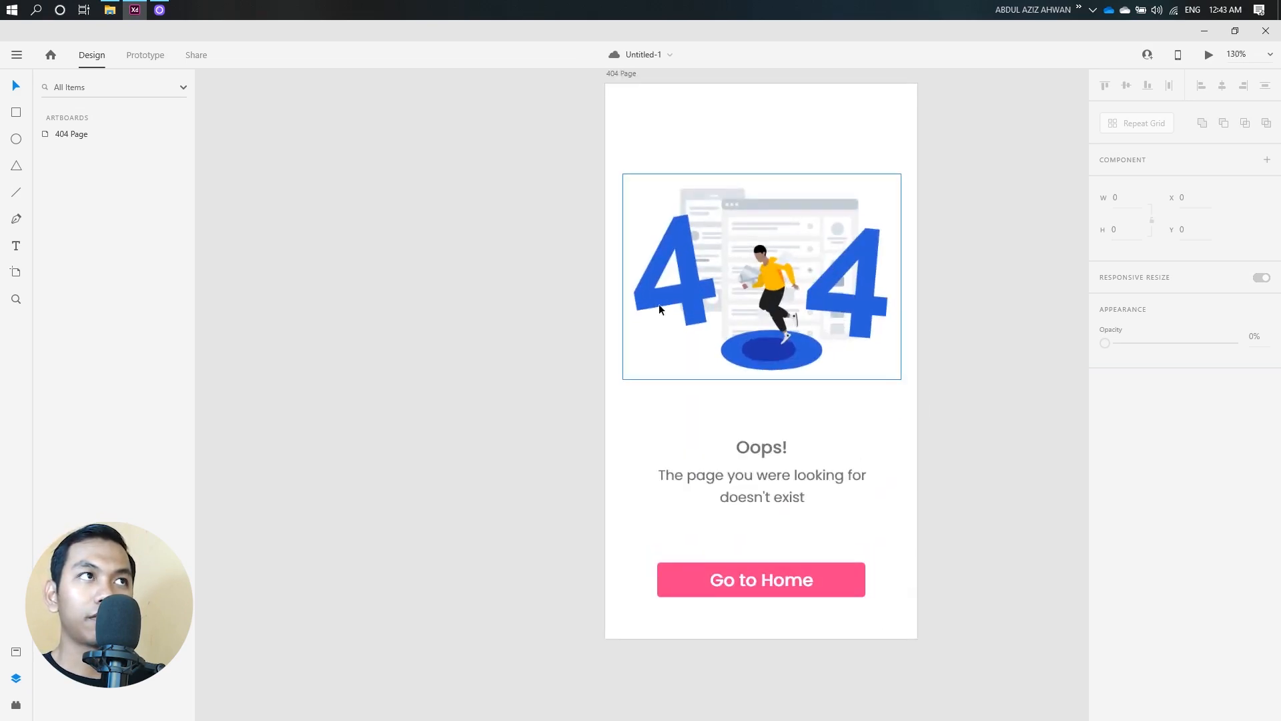
pyautogui.scroll(5, 941, 495)
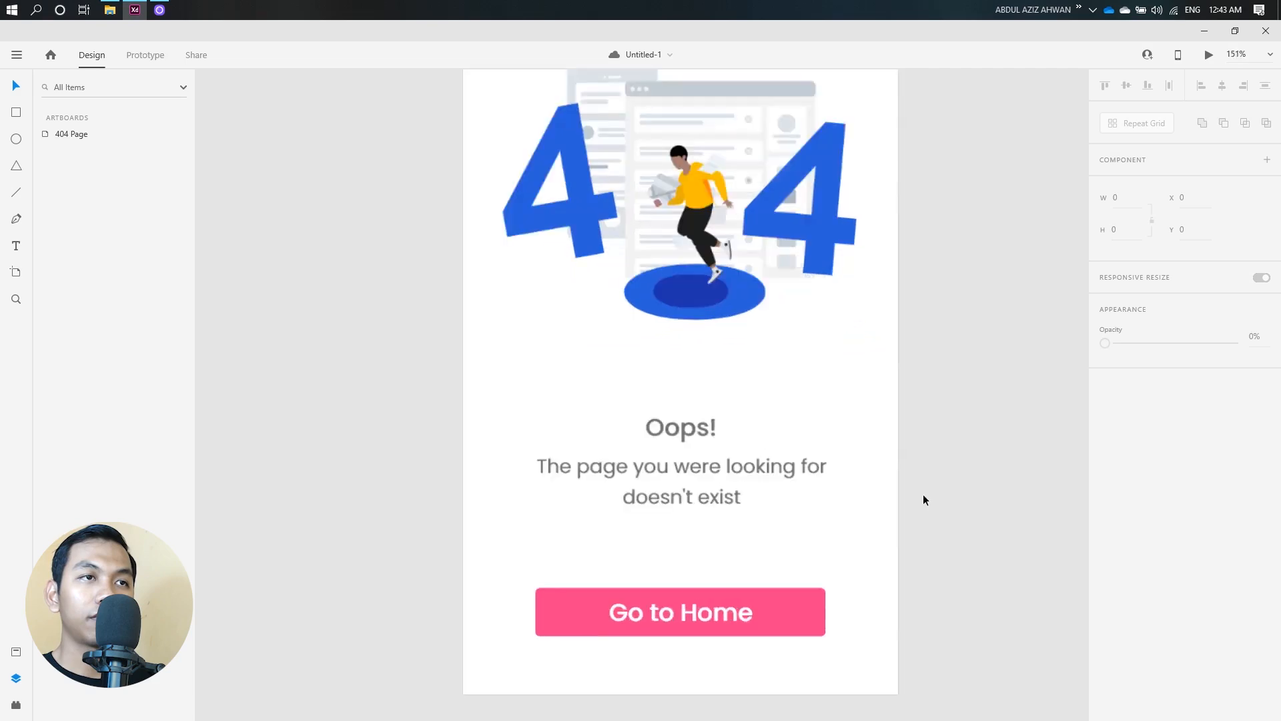
pyautogui.scroll(-2, 921, 491)
pyautogui.scroll(2, 915, 487)
pyautogui.scroll(-1, 916, 487)
pyautogui.scroll(-2, 915, 480)
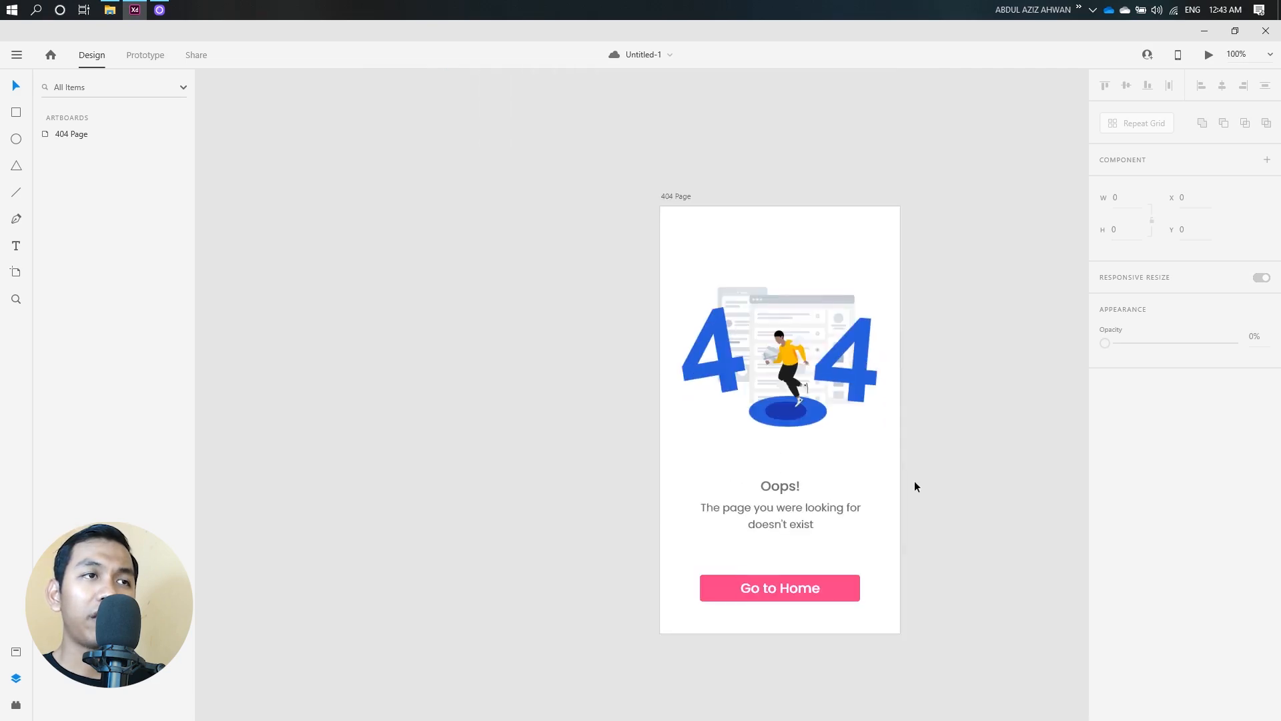
pyautogui.scroll(5, 914, 481)
pyautogui.scroll(-2, 882, 481)
pyautogui.scroll(-1, 881, 482)
pyautogui.scroll(2, 881, 482)
pyautogui.scroll(-2, 878, 481)
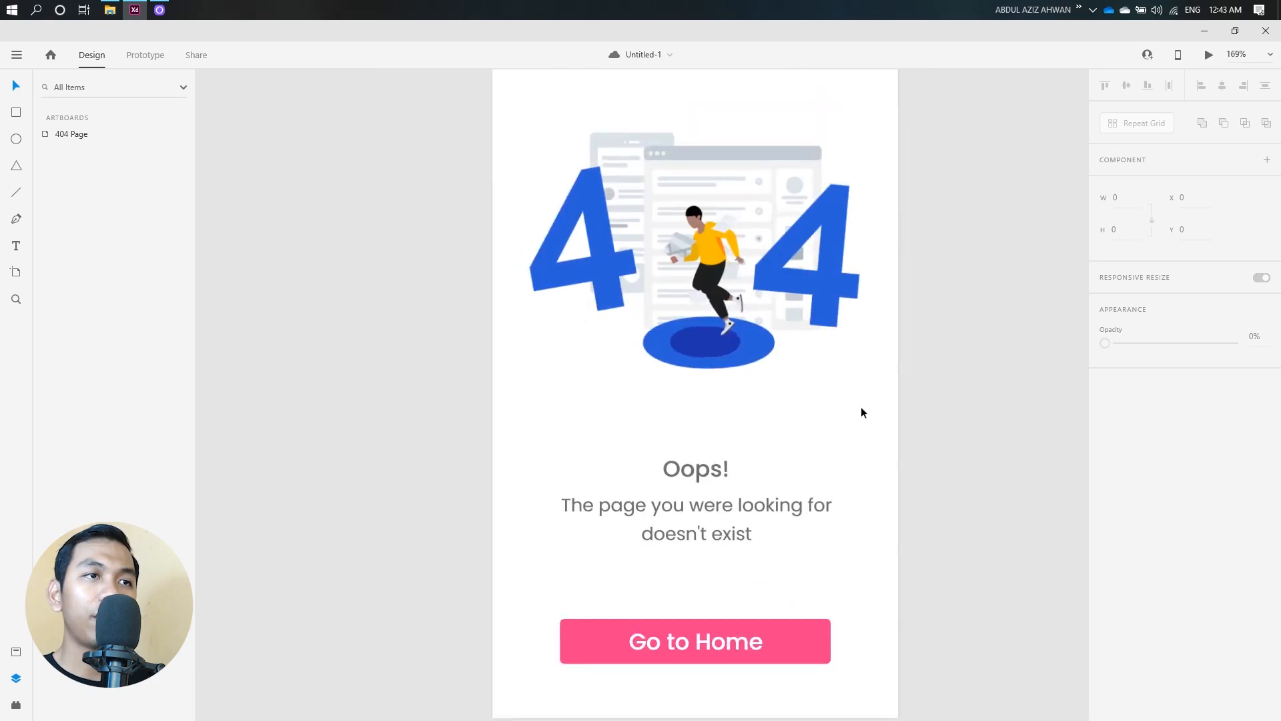
pyautogui.scroll(-1, 874, 407)
pyautogui.moveTo(881, 408); pyautogui.dragTo(854, 425)
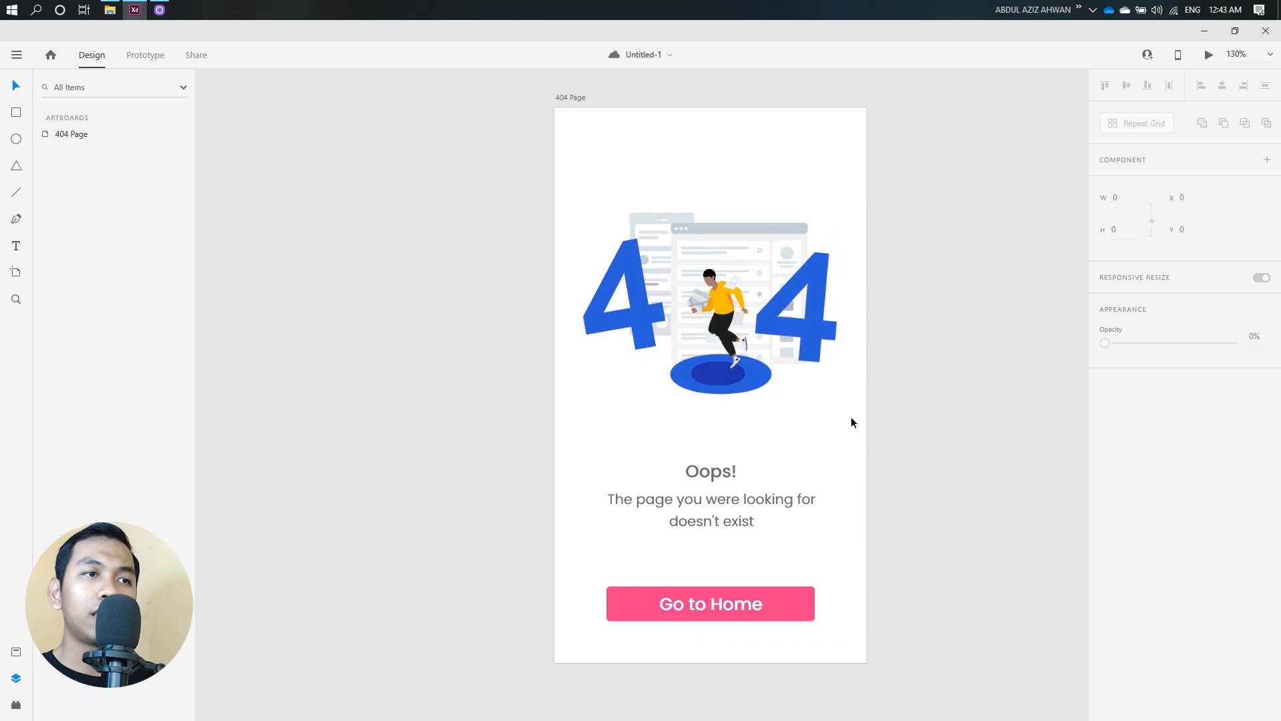